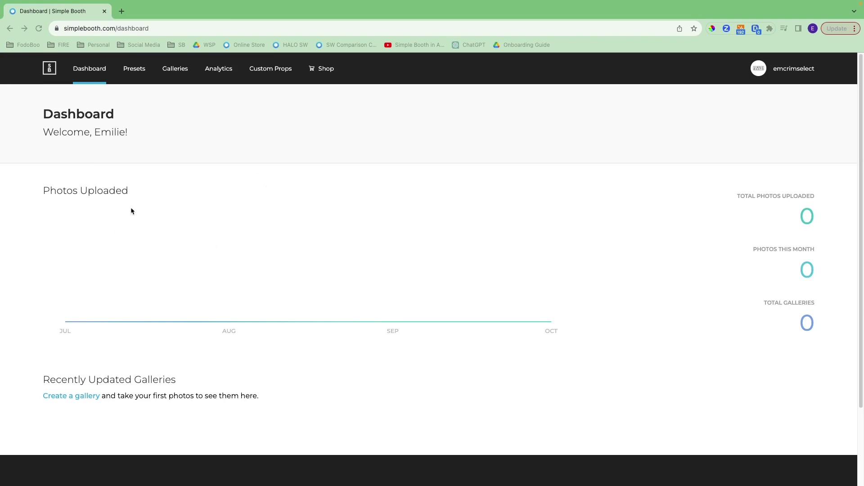
Step: Look over the dashboard's photo upload chart, recently updated galleries and footer links
scroll(187, 251, "down", 2)
scroll(188, 252, "down", 1)
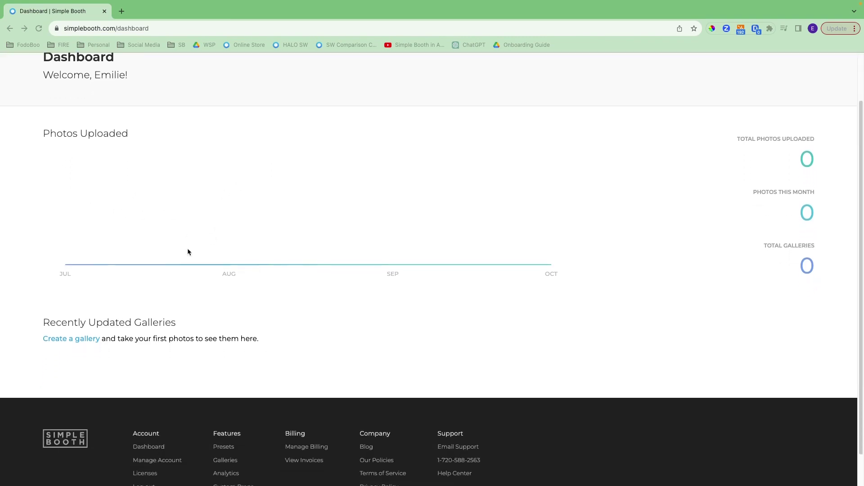
scroll(187, 251, "up", 3)
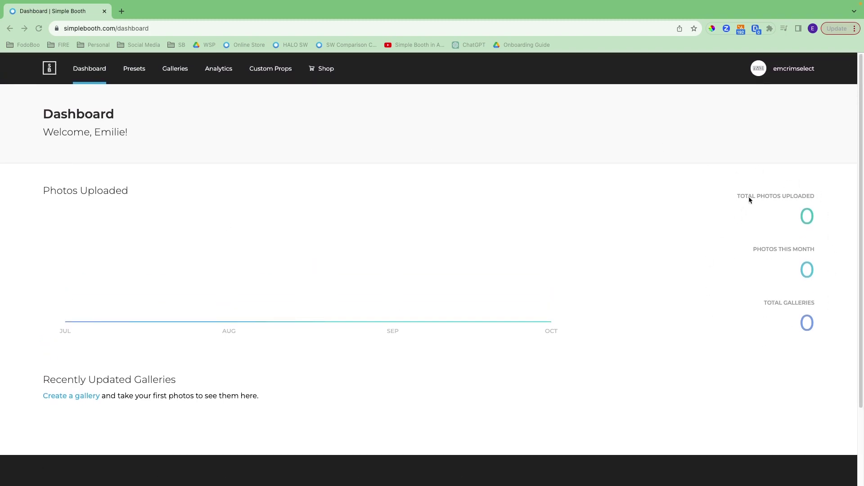
Step: Open the account management page and review the account details, including company, country, timezone and password options
left_click(796, 73)
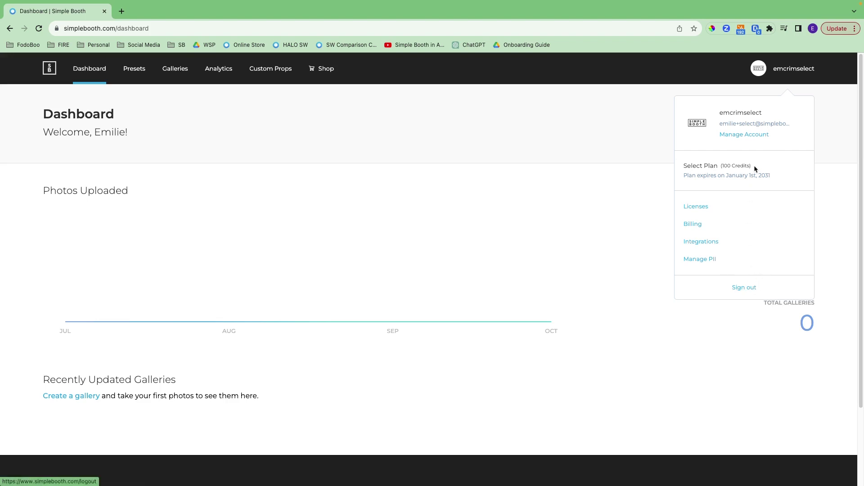
left_click(745, 135)
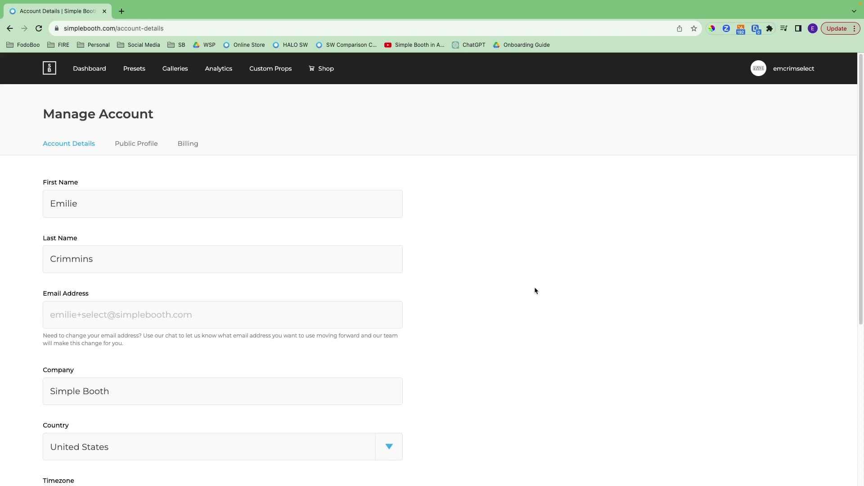
scroll(464, 331, "down", 3)
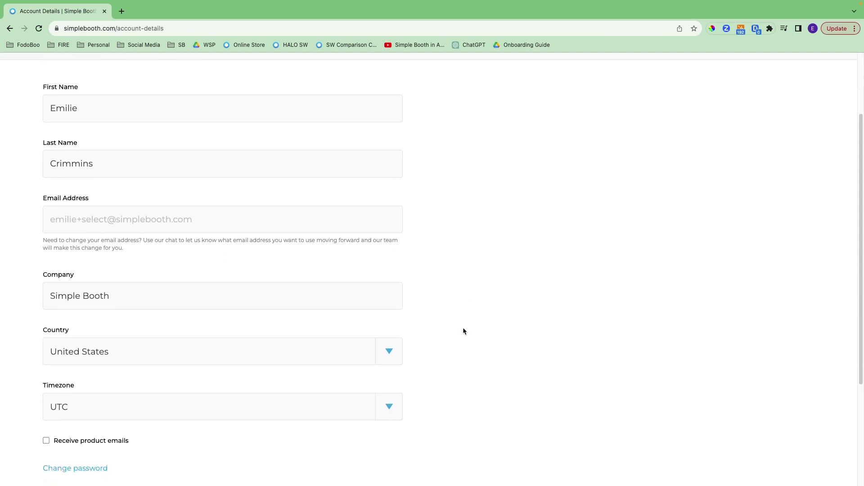
scroll(463, 331, "down", 2)
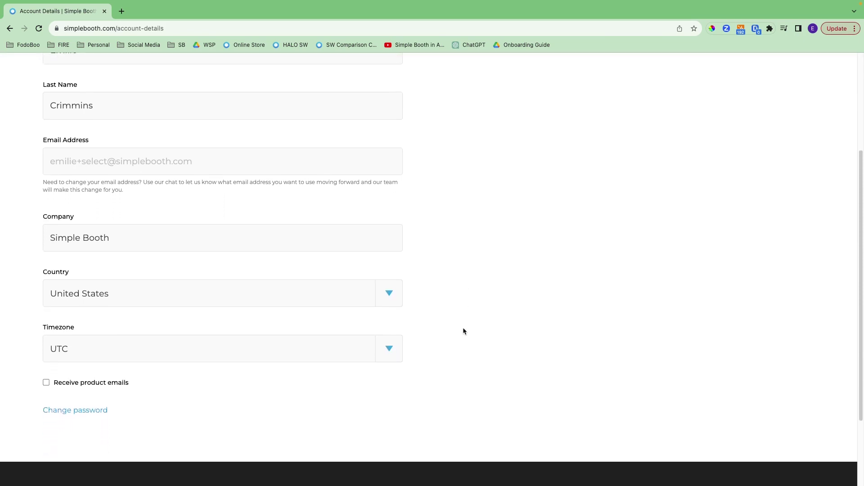
Step: Review the public profile settings, from the cover image and avatar down to the action button and profile disabling option
scroll(463, 331, "up", 5)
left_click(146, 149)
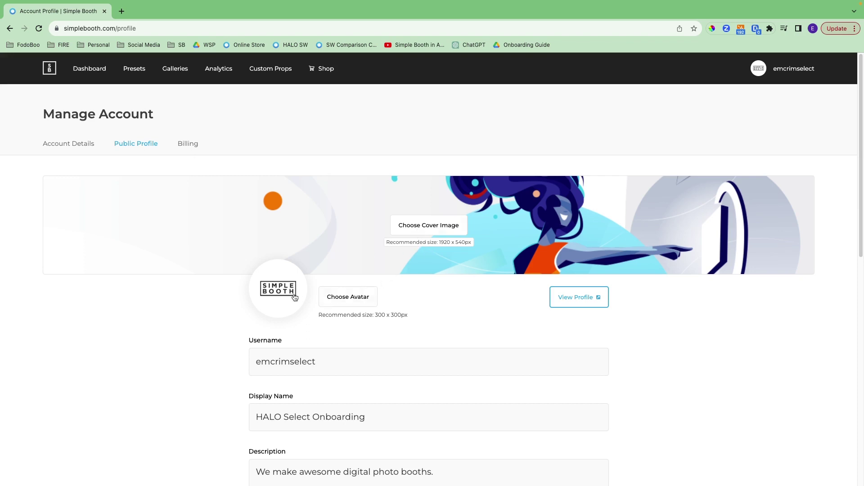
scroll(371, 352, "down", 3)
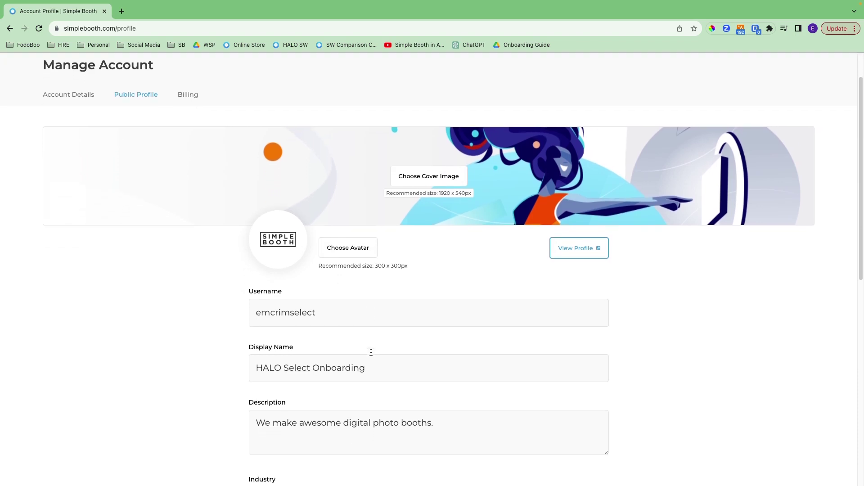
scroll(370, 352, "down", 3)
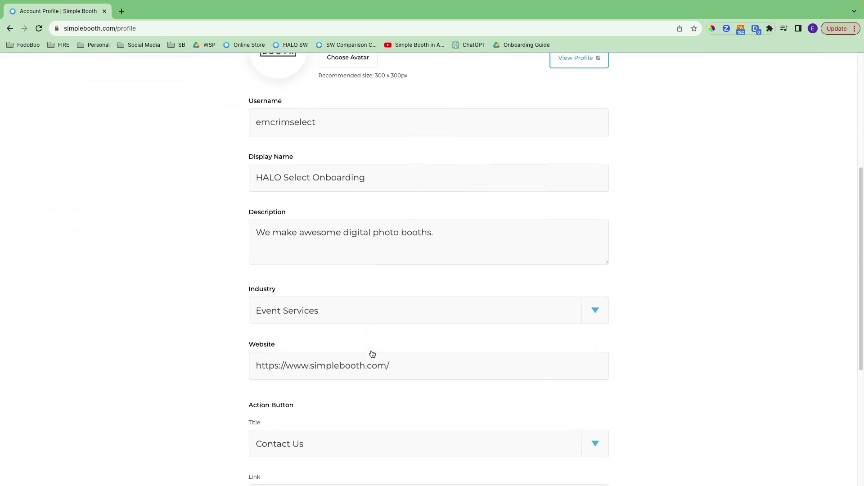
scroll(371, 351, "down", 2)
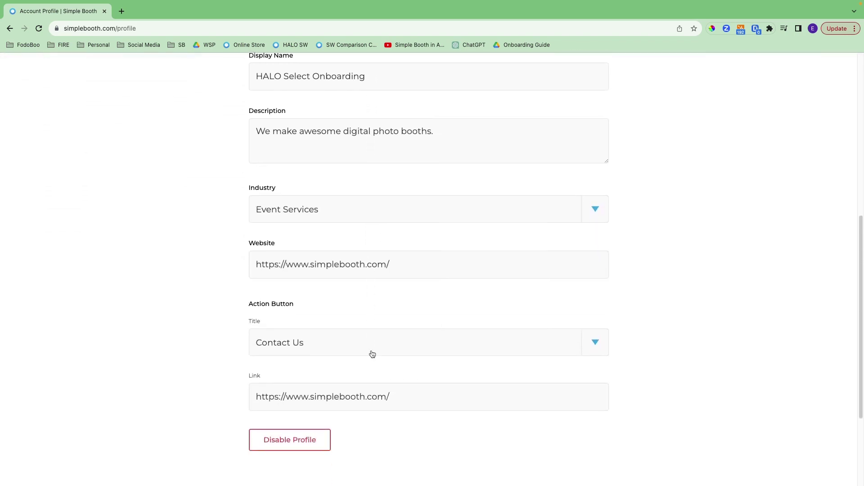
scroll(372, 354, "down", 1)
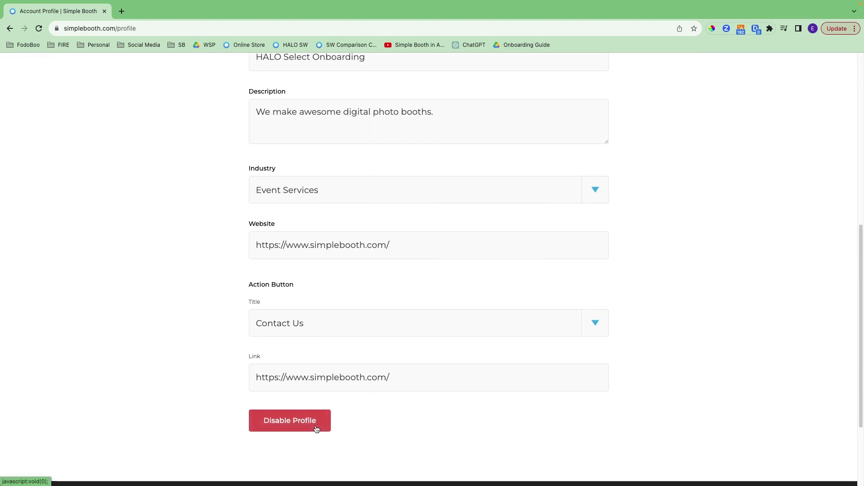
Step: View the live public profile and its promotional embed code, and return to the profile's editing page with the extra pages closed
scroll(415, 434, "up", 7)
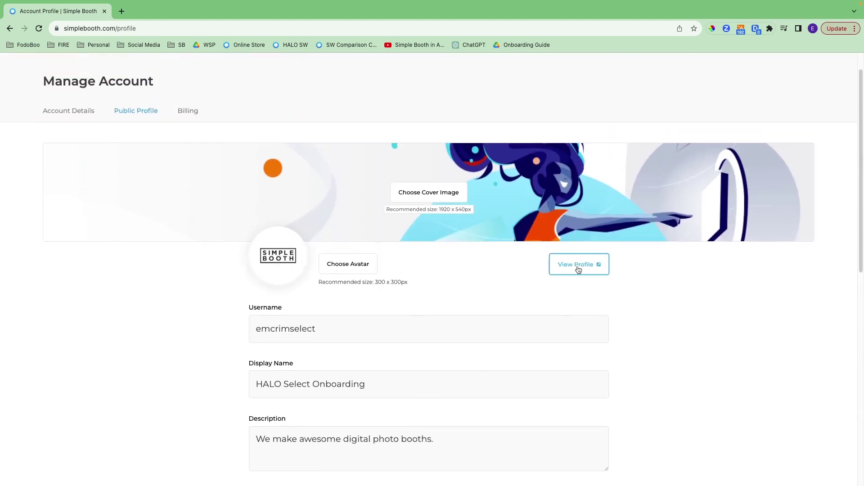
left_click(581, 266)
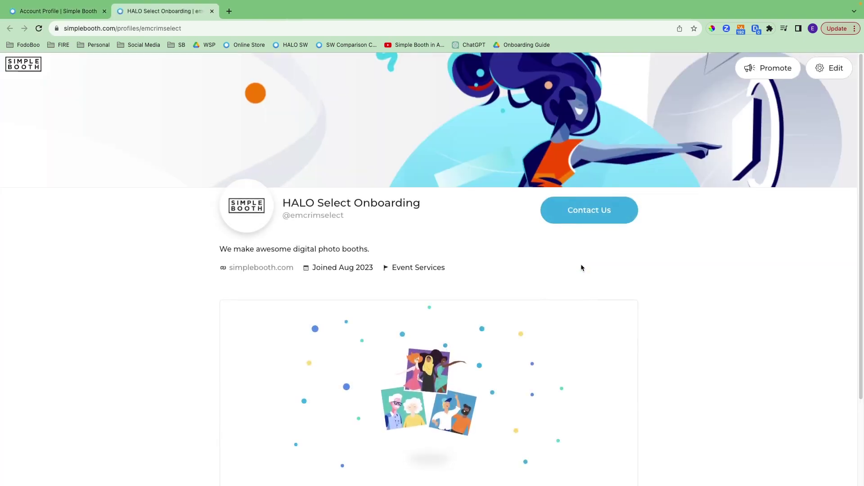
left_click(767, 71)
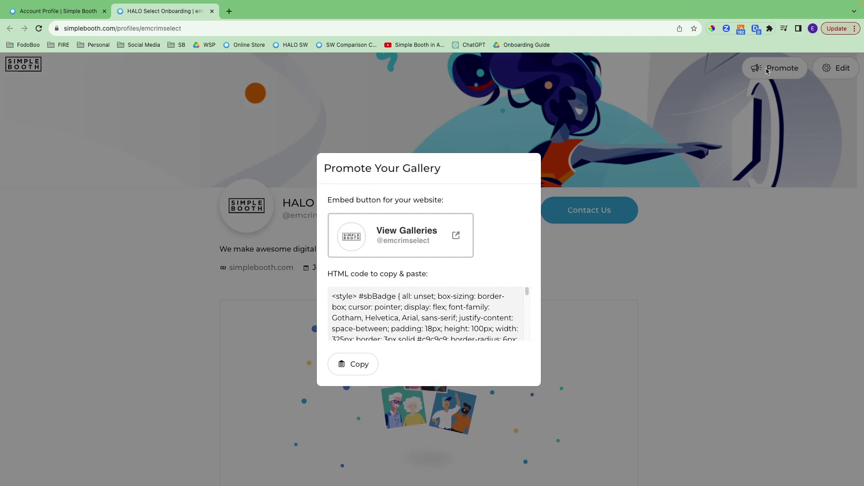
left_click(779, 187)
left_click(828, 68)
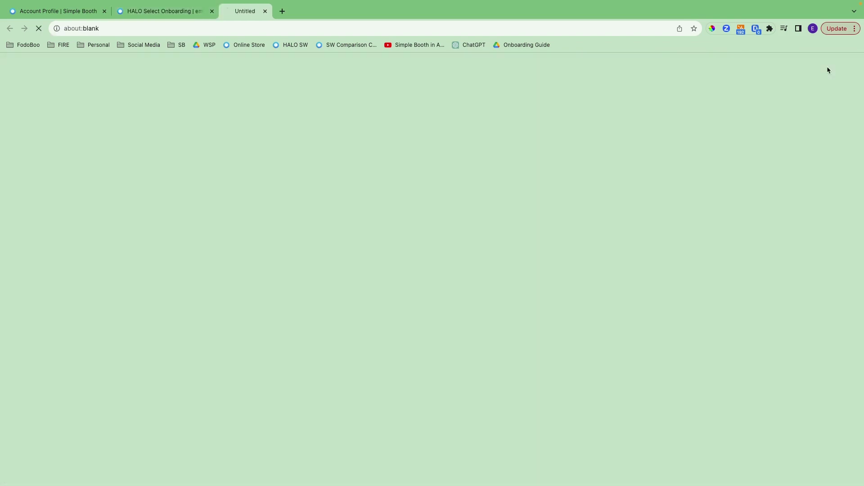
left_click(212, 11)
left_click(104, 11)
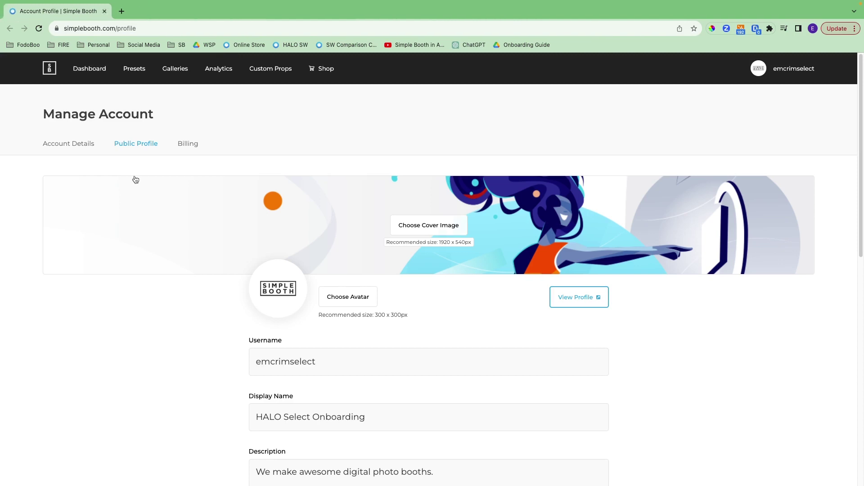
Step: Review the account's billing sections: Subscription, VB Credits, Payment Methods and Invoices
left_click(192, 148)
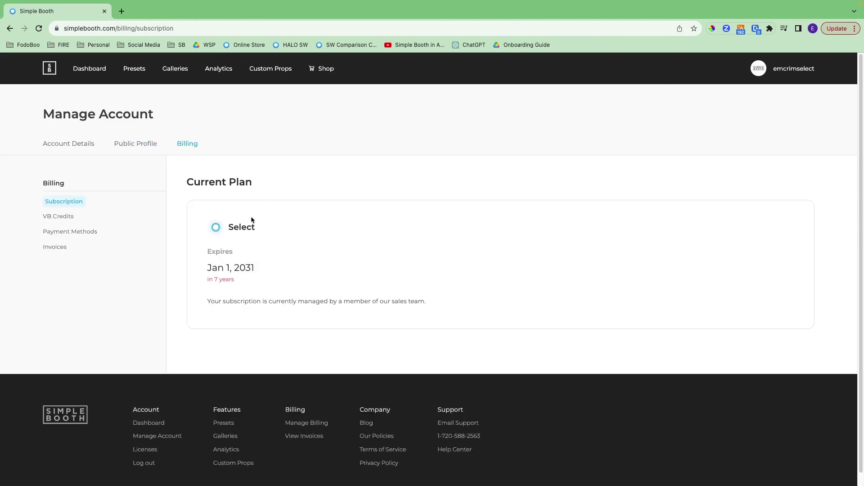
left_click(63, 219)
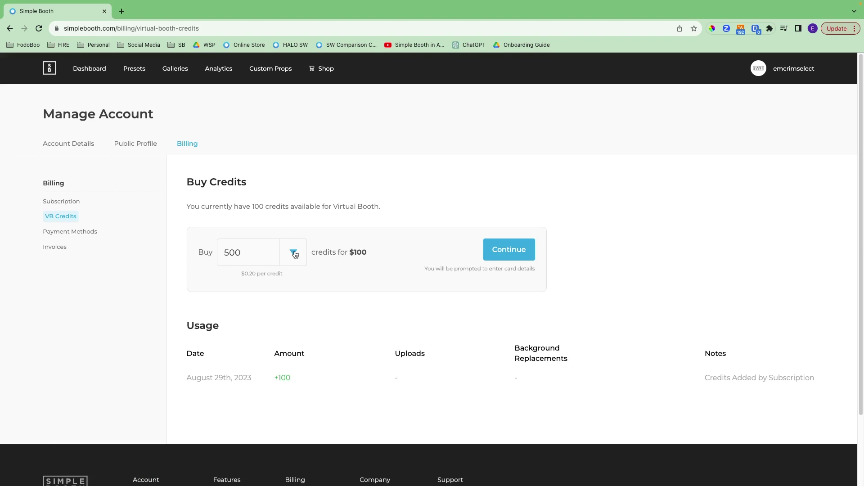
left_click(81, 234)
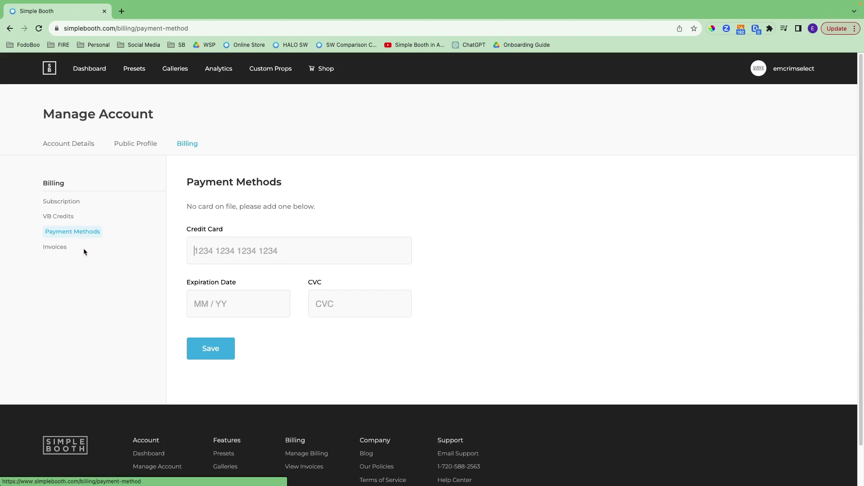
left_click(55, 249)
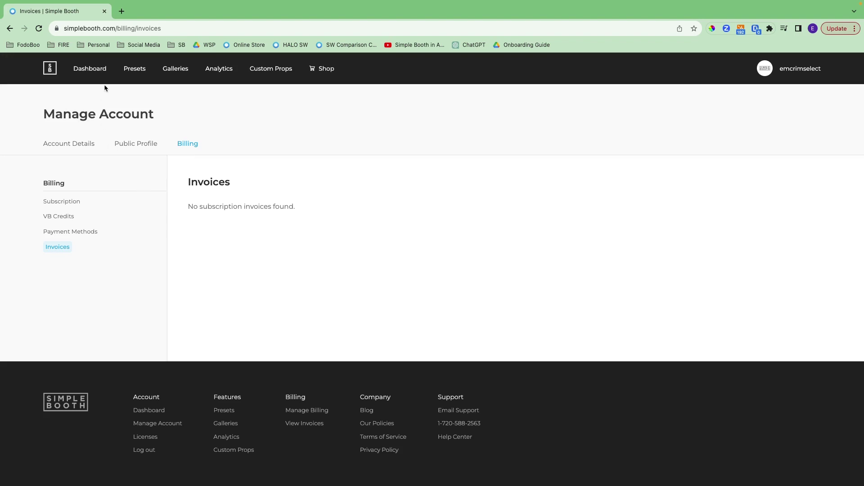
Step: Examine the presets list under the Archived and Active filters, including the actions available for the existing preset
left_click(97, 74)
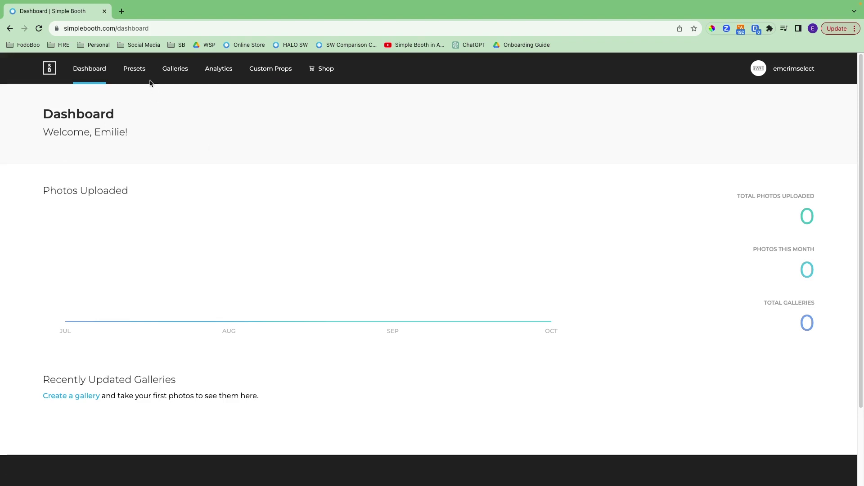
left_click(137, 75)
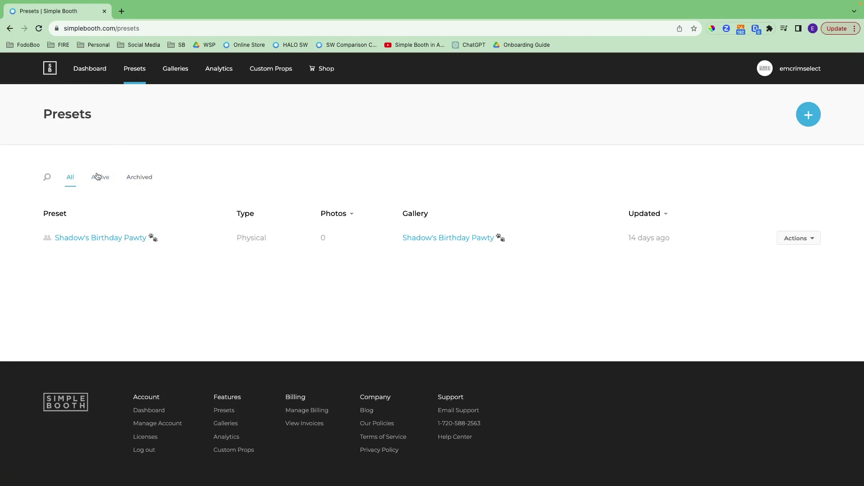
left_click(143, 180)
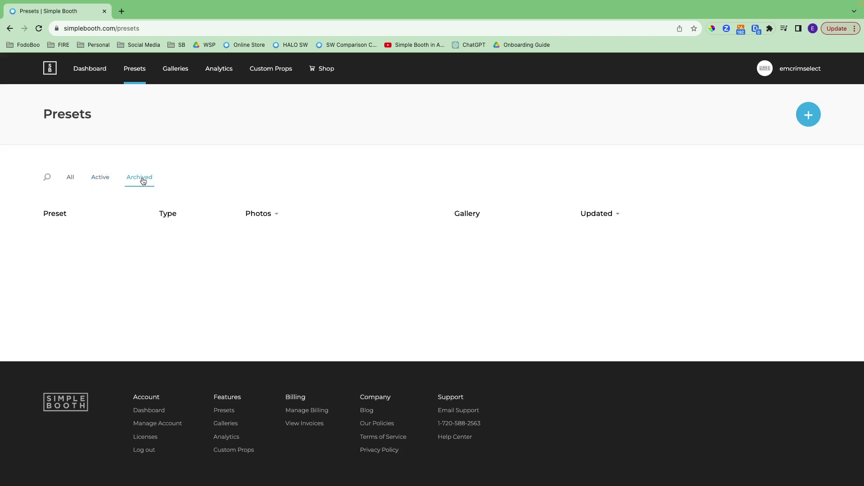
left_click(101, 183)
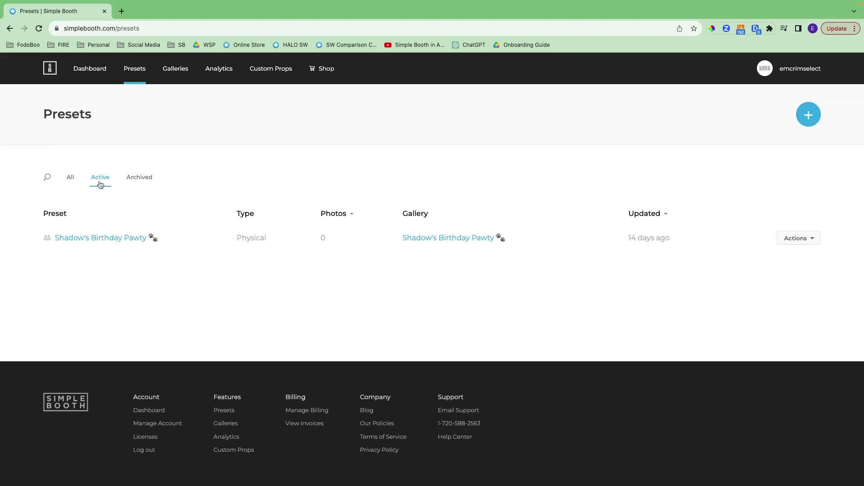
left_click(808, 242)
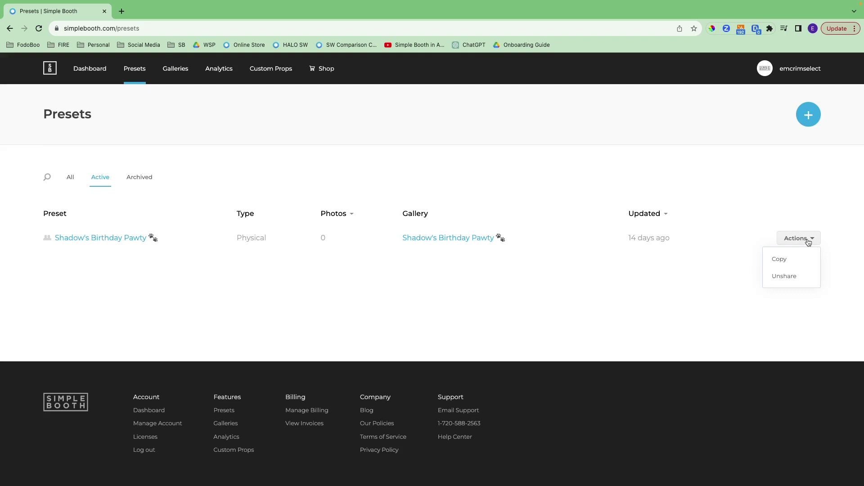
left_click(759, 205)
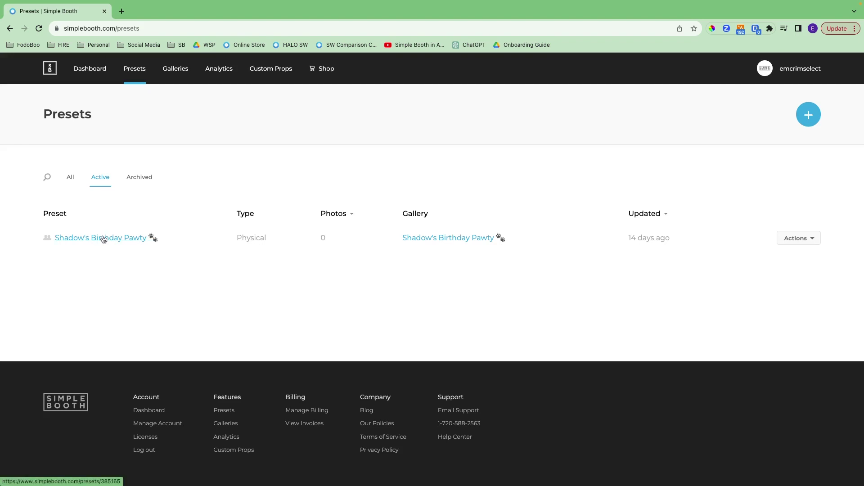
left_click(142, 182)
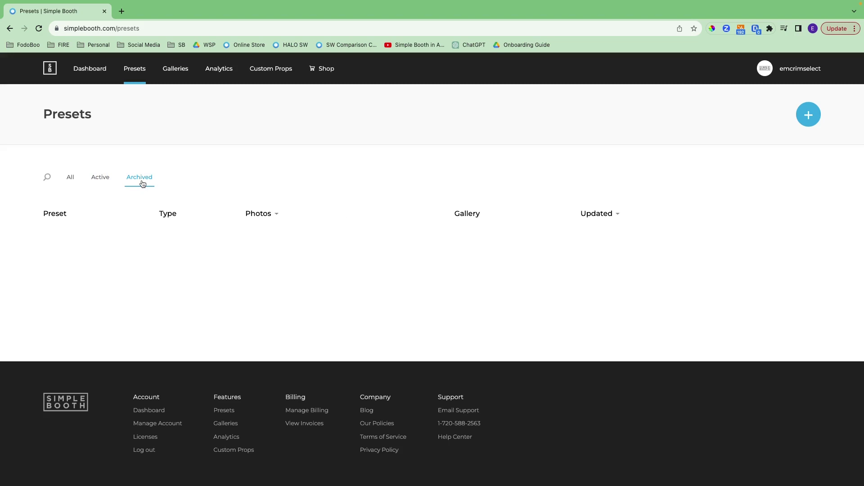
left_click(94, 178)
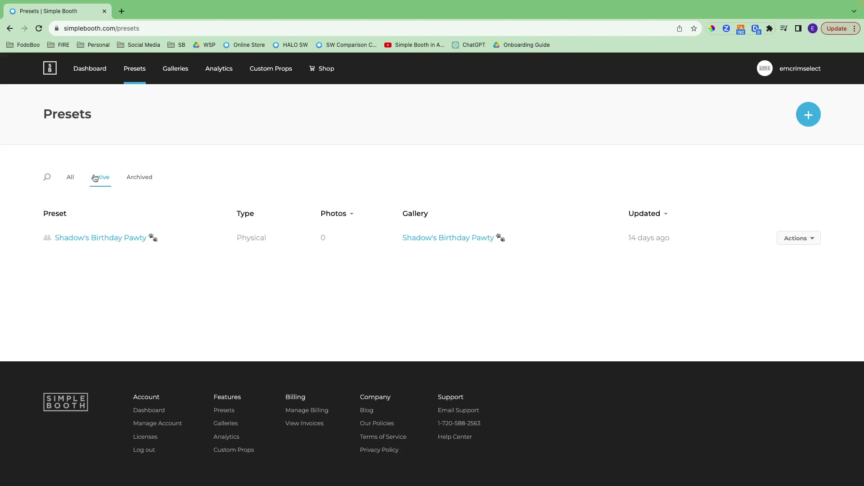
Step: Start a new preset named "Your Event/Venue Name" with the Physical (your iPad) capture type and proceed to its gallery settings
left_click(806, 120)
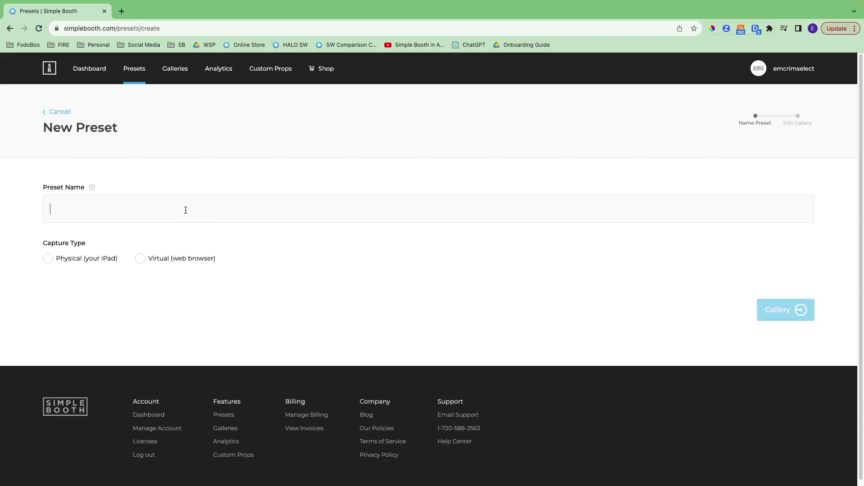
type("Your Event/Venue Name")
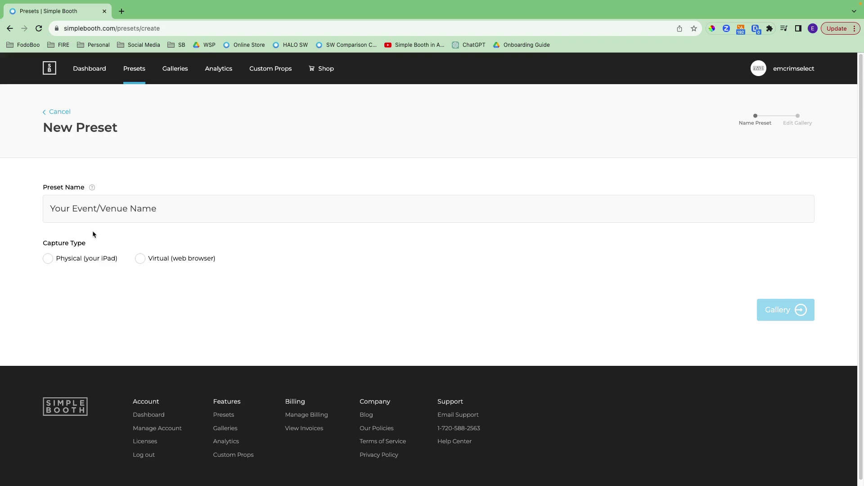
left_click(48, 259)
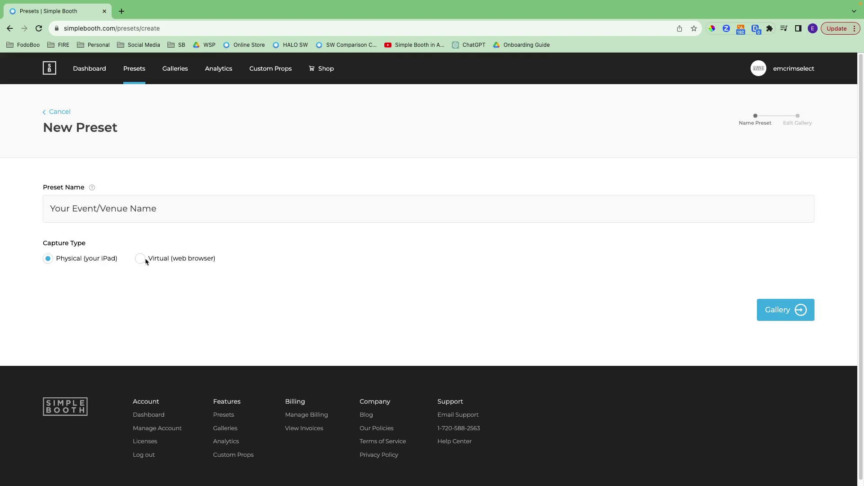
left_click(792, 310)
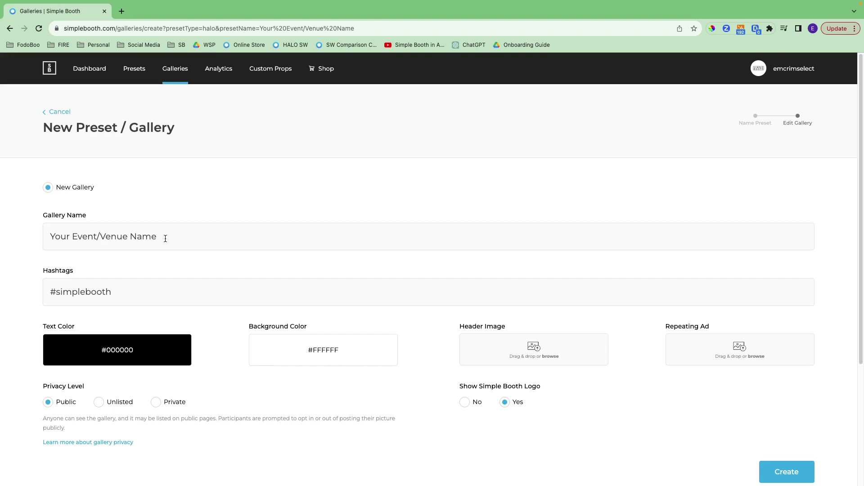
Step: Add the hashtag #halo to the new gallery and inspect the text and background color pickers without changing either color
left_click(127, 289)
type("#halo")
left_click(161, 349)
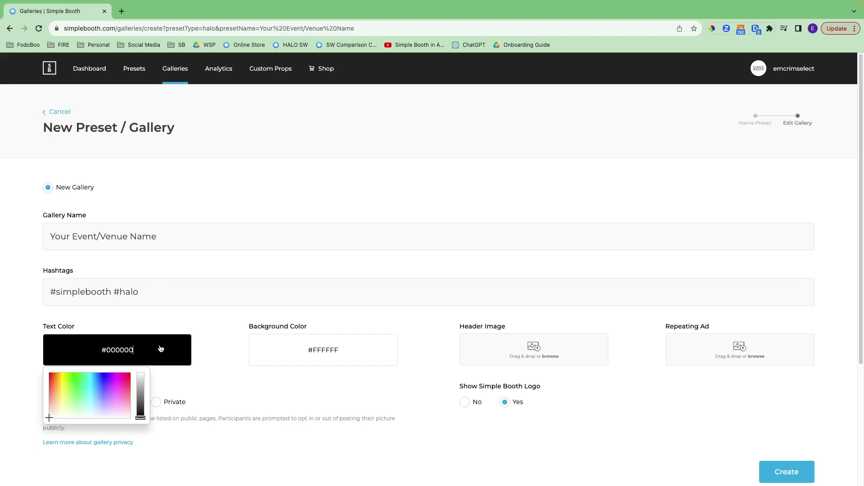
left_click(332, 352)
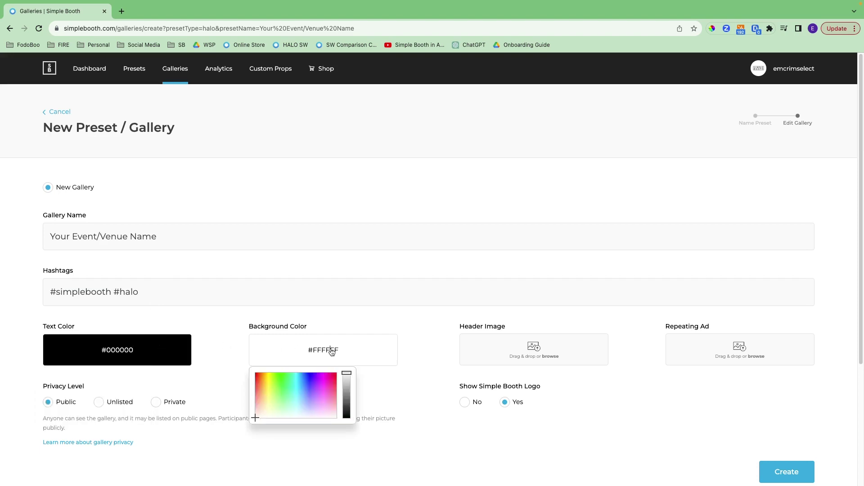
left_click(436, 336)
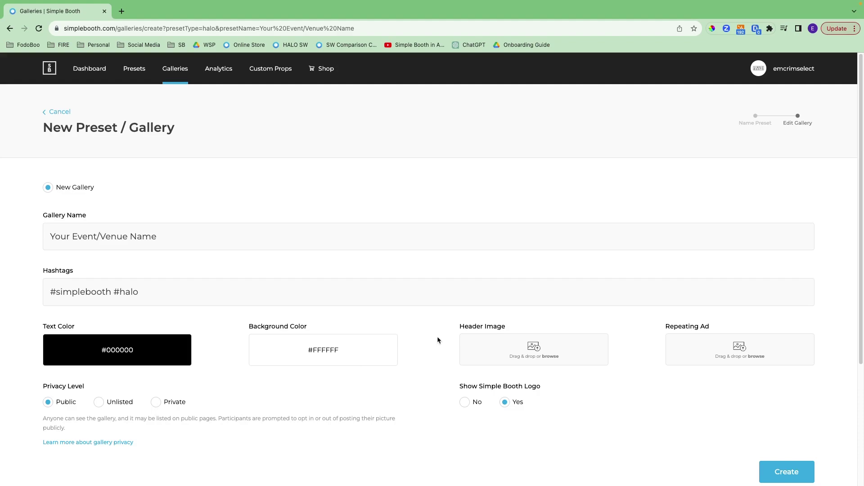
Step: Upload header.png as the gallery's header image and ad.png as its repeating ad
left_click(533, 346)
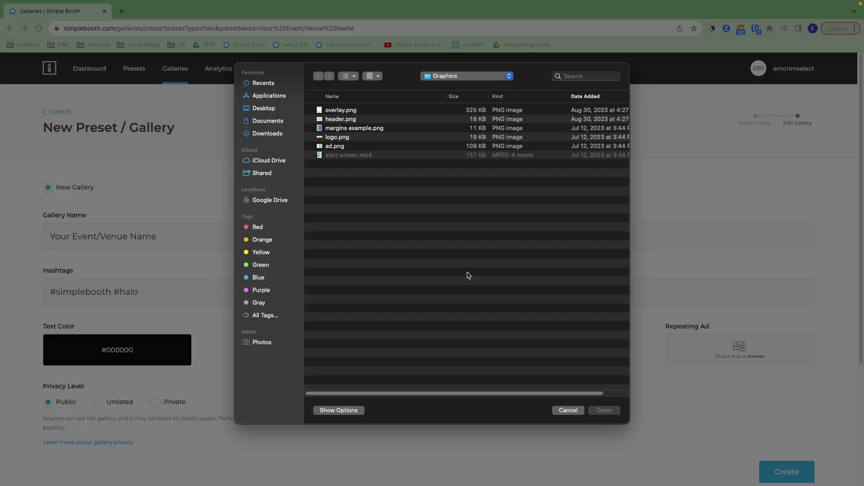
left_click(345, 119)
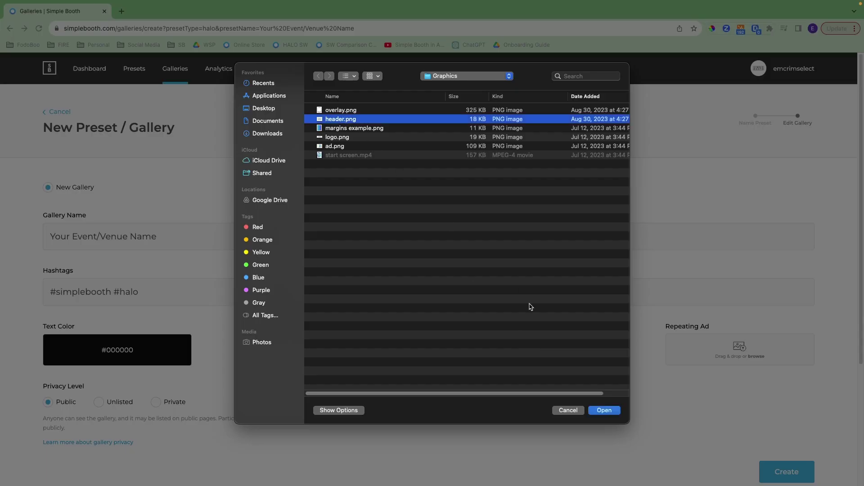
left_click(604, 410)
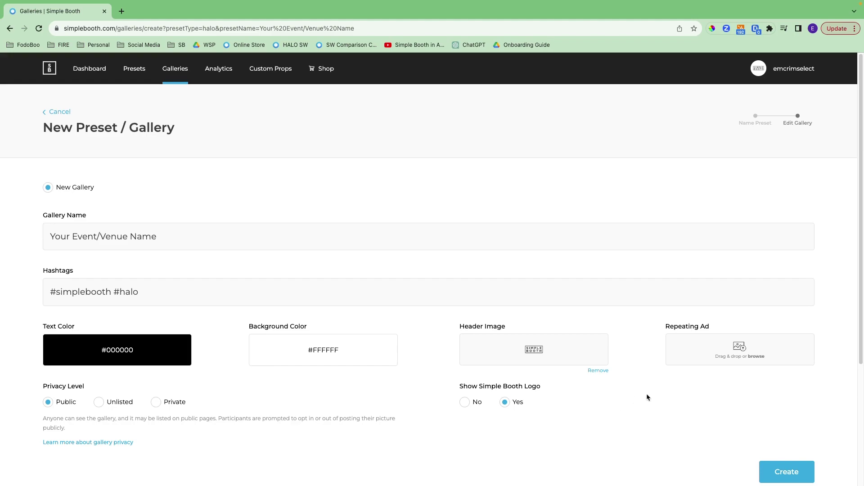
left_click(728, 353)
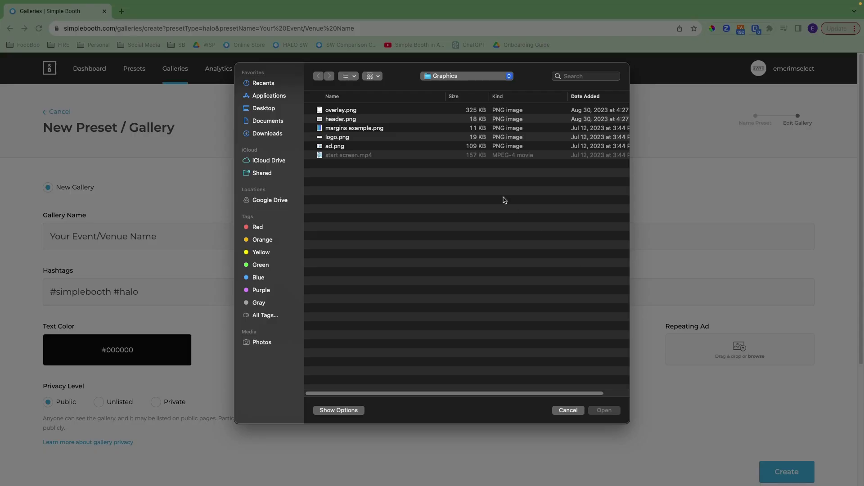
left_click(363, 147)
left_click(612, 411)
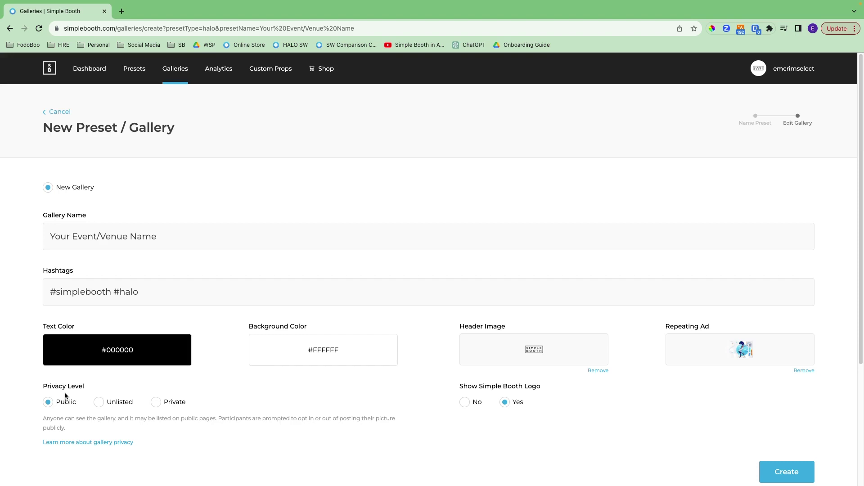
Step: Compare the Unlisted and Private privacy levels, settle on Unlisted, turn off the Simple Booth logo, and create the gallery
left_click(99, 402)
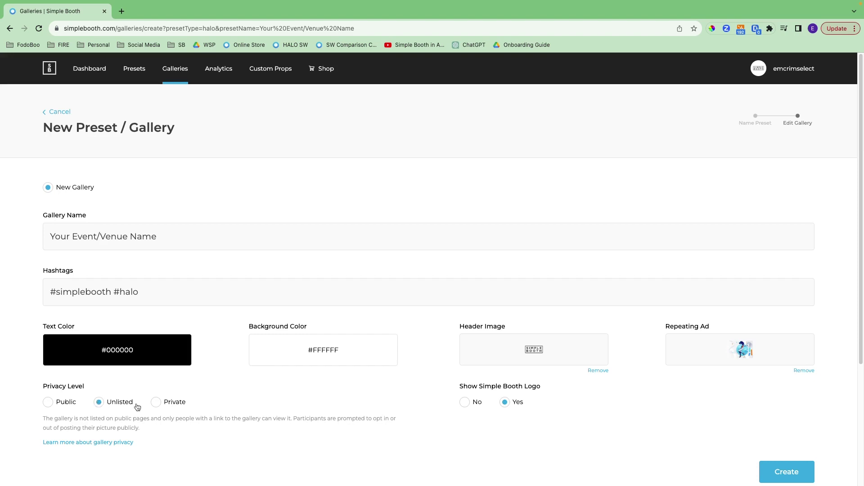
left_click(156, 402)
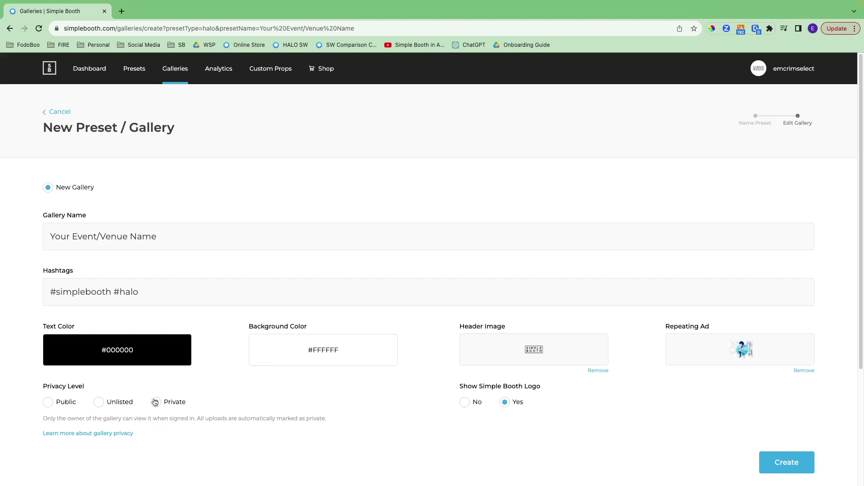
left_click(99, 403)
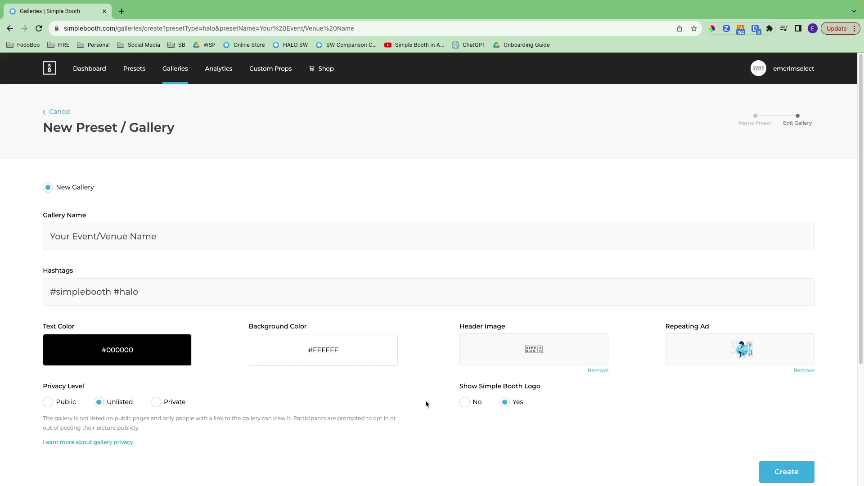
left_click(465, 403)
left_click(795, 472)
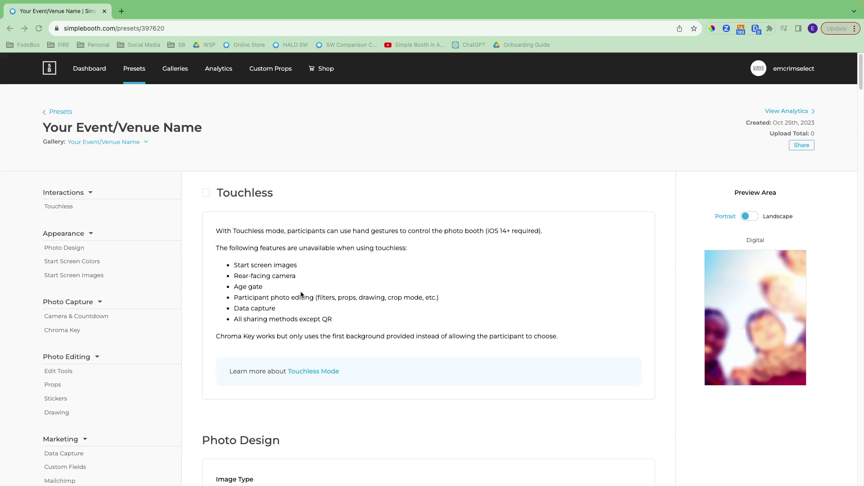
Step: Look through the new preset's settings categories, Touchless description and Photo Design options
scroll(300, 294, "down", 2)
scroll(301, 291, "down", 1)
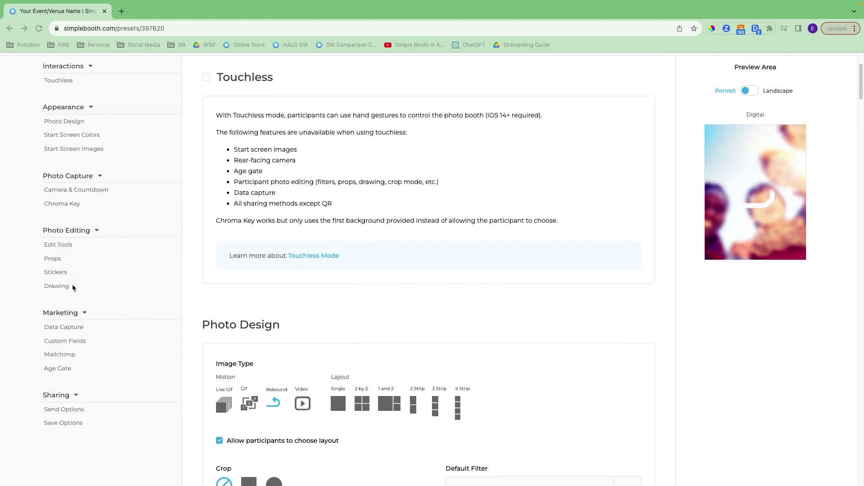
scroll(345, 265, "down", 5)
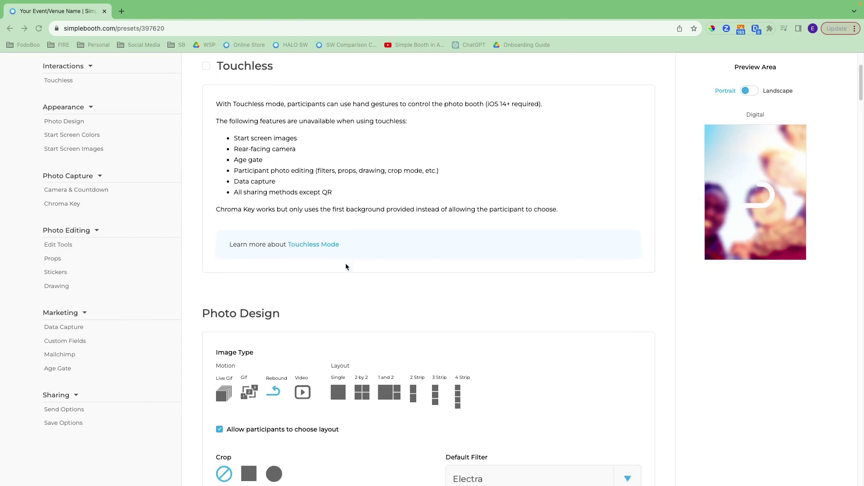
scroll(346, 267, "down", 1)
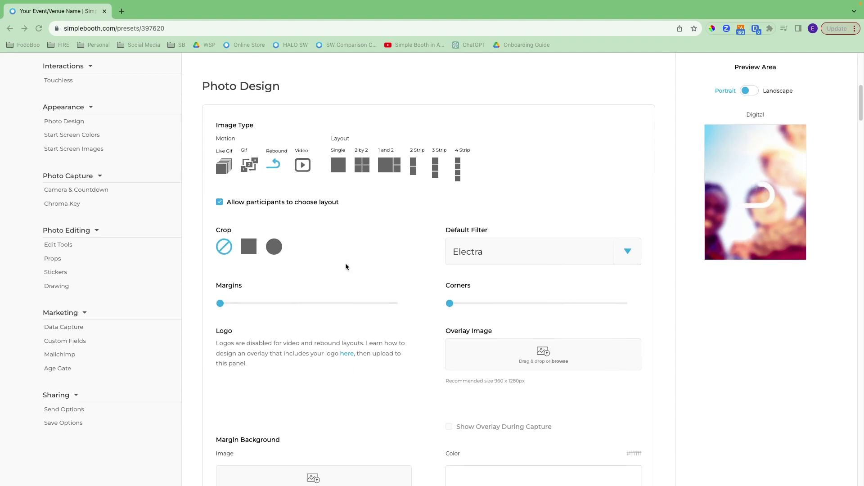
scroll(346, 266, "down", 3)
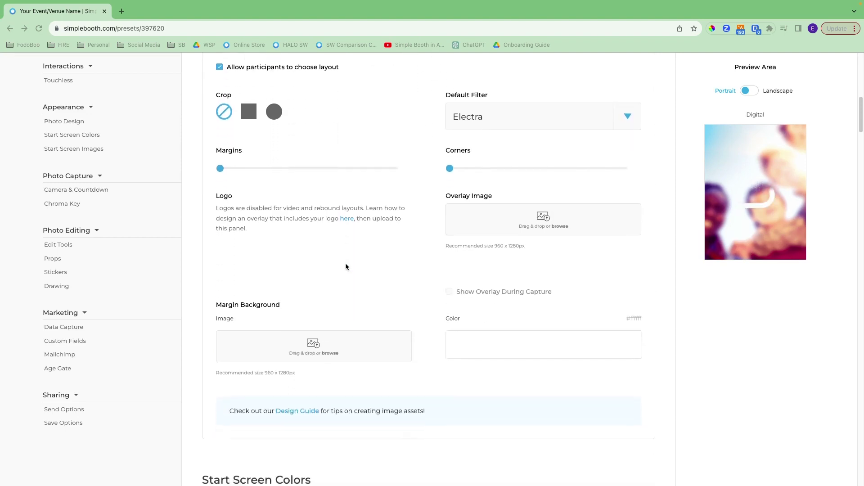
scroll(346, 267, "down", 1)
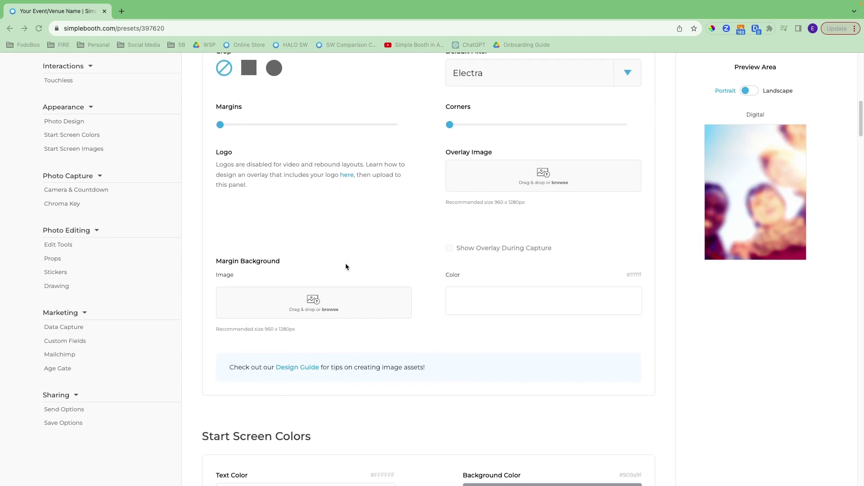
Step: Open the Design Guide from the Photo Design section, review its graphic sizing specs, and return to the preset settings
left_click(293, 367)
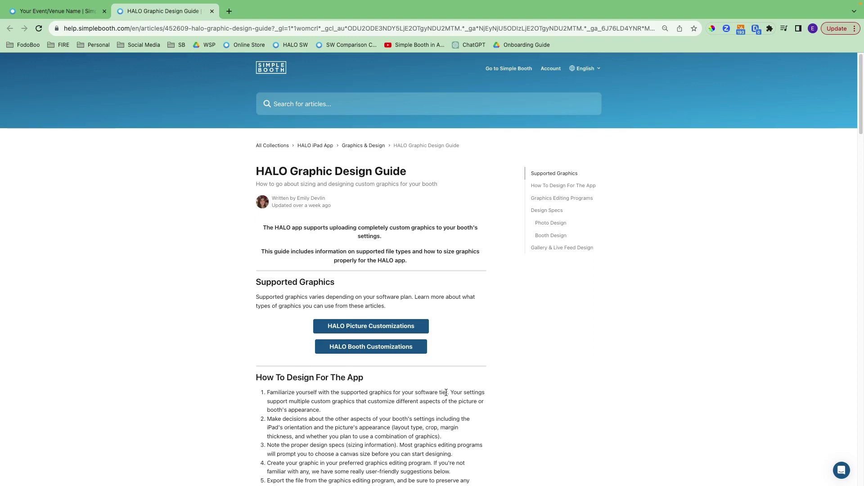
scroll(446, 393, "down", 4)
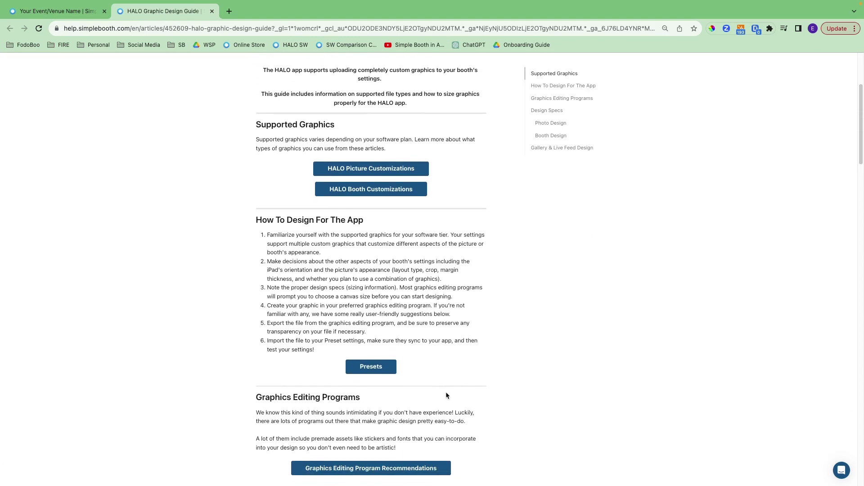
scroll(447, 395, "down", 1)
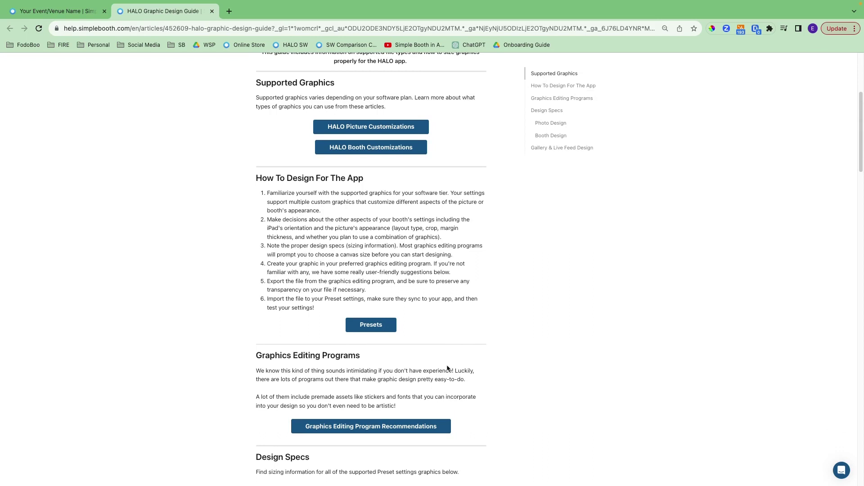
scroll(448, 369, "down", 7)
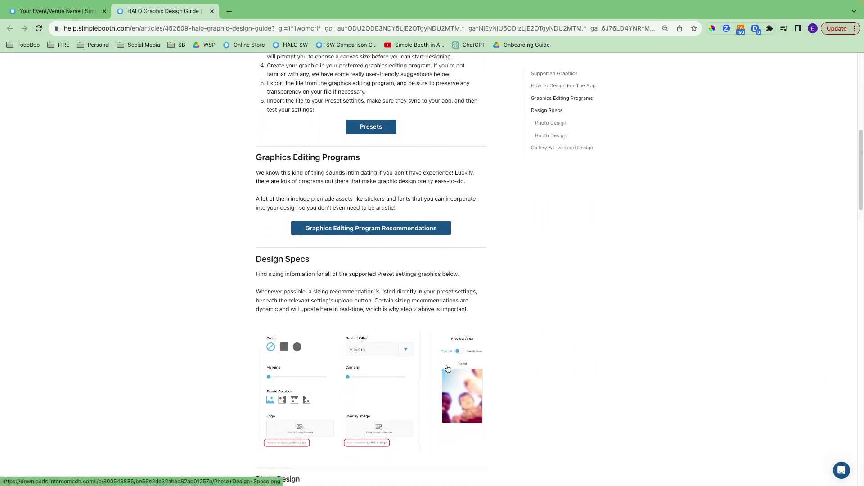
scroll(448, 370, "down", 4)
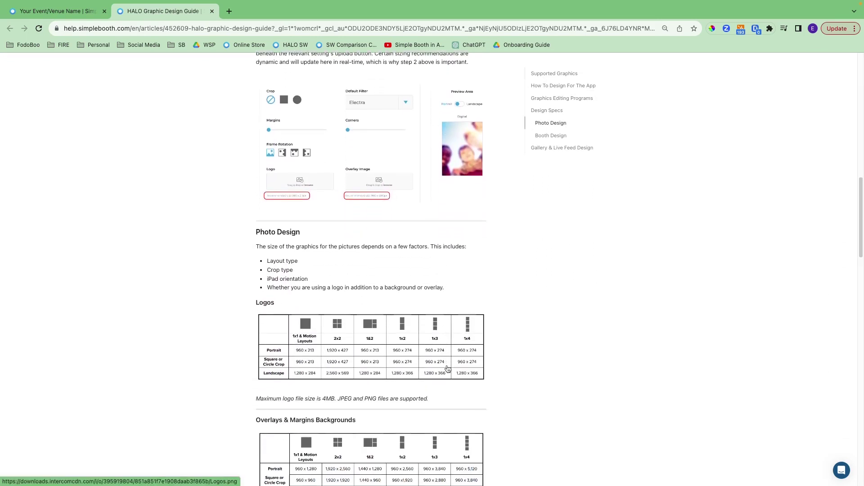
scroll(448, 369, "down", 4)
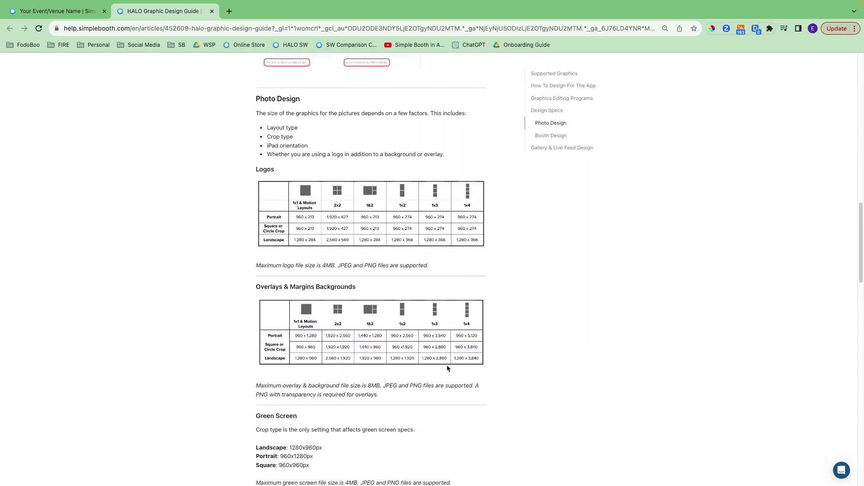
scroll(447, 368, "down", 6)
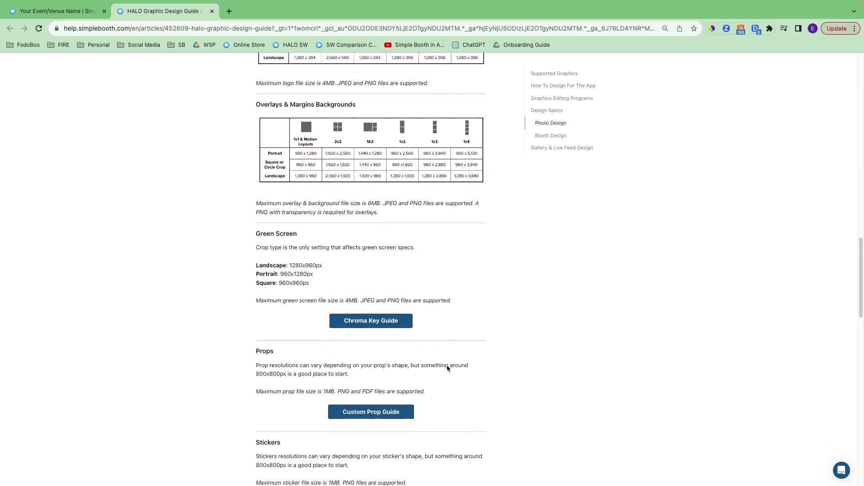
scroll(448, 369, "down", 3)
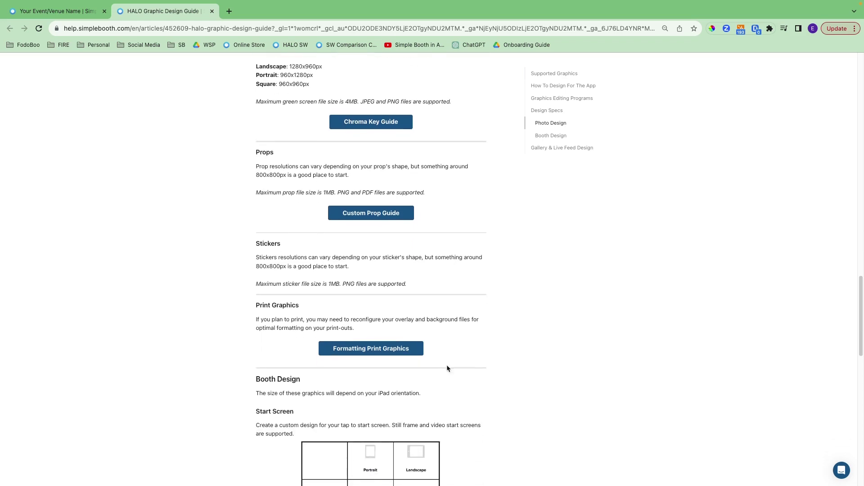
scroll(448, 368, "up", 4)
scroll(447, 369, "up", 15)
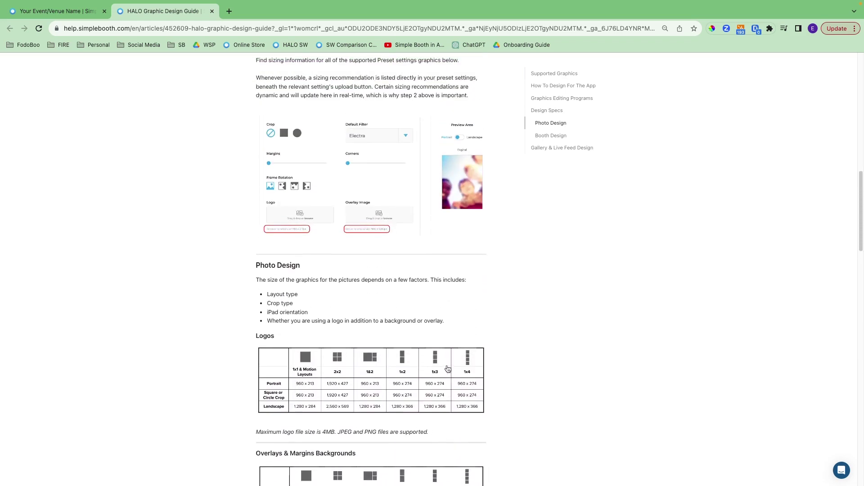
scroll(447, 369, "up", 4)
left_click(76, 11)
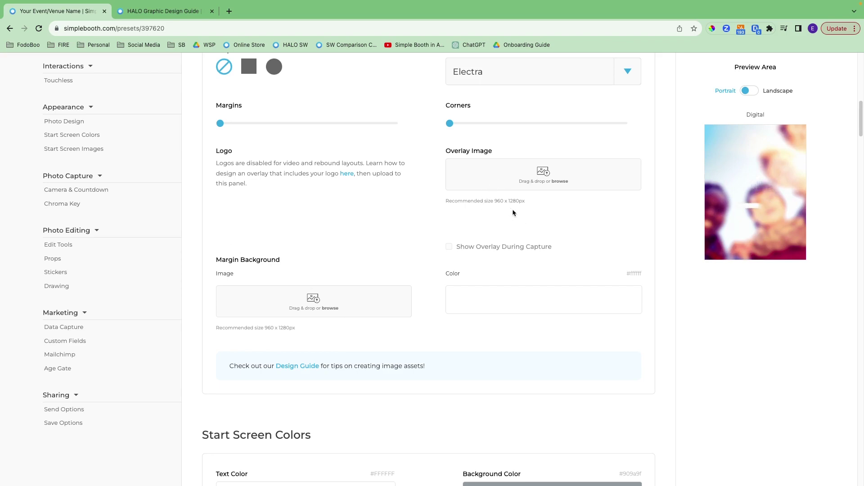
Step: Try each Photo Design image type in turn, from Live Gif through 4 Strip, to compare the previews
scroll(513, 213, "up", 2)
scroll(512, 213, "up", 2)
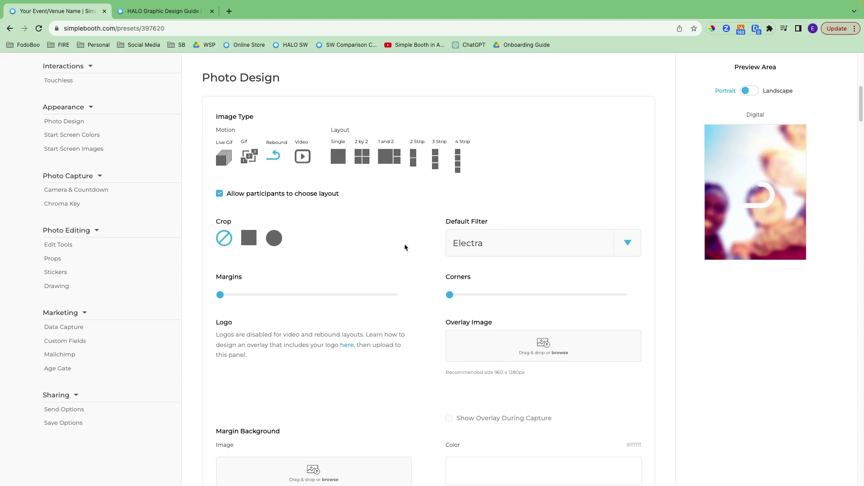
scroll(390, 223, "up", 1)
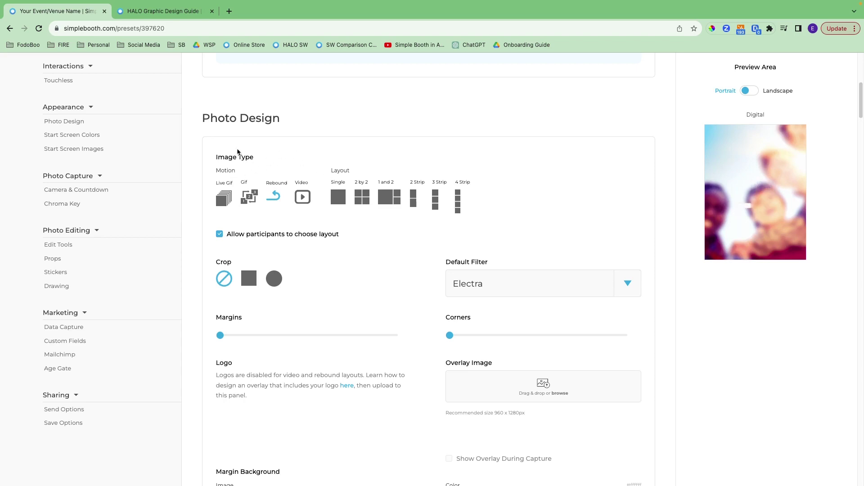
left_click(224, 201)
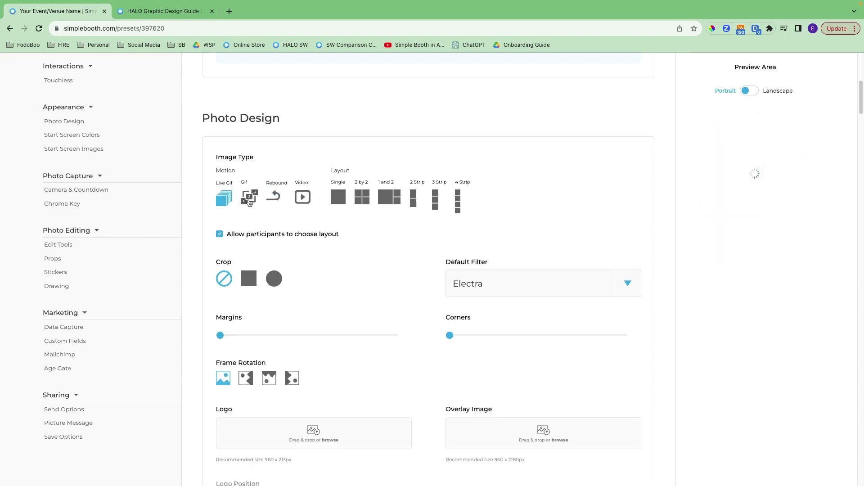
left_click(249, 197)
left_click(276, 196)
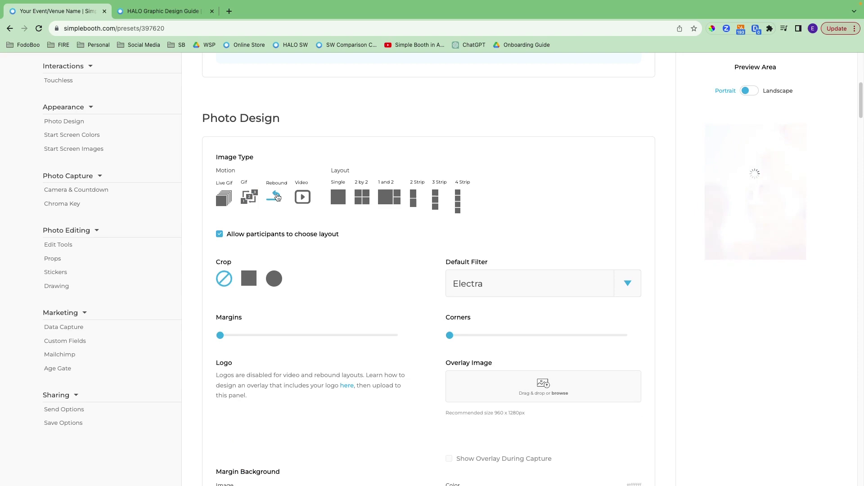
left_click(303, 196)
left_click(338, 197)
left_click(358, 201)
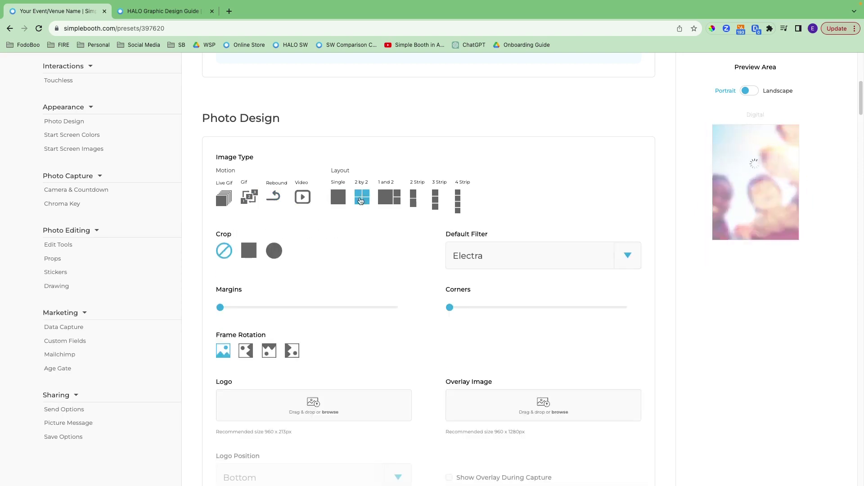
left_click(390, 197)
left_click(413, 202)
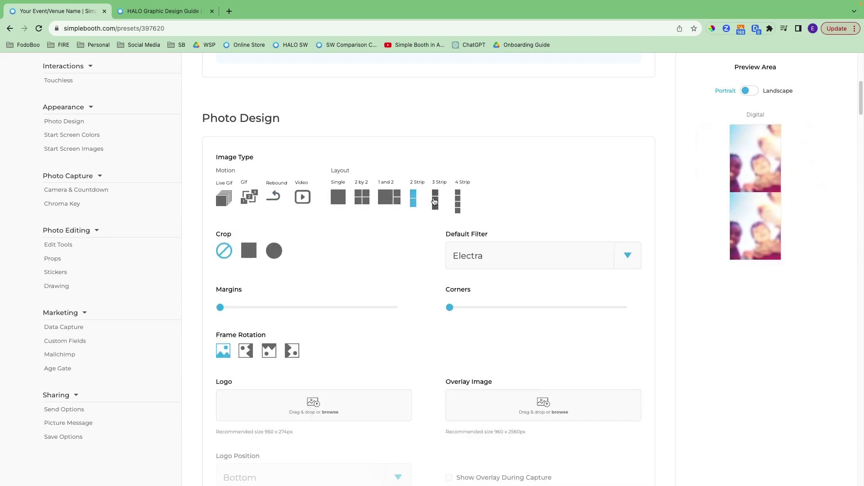
left_click(435, 201)
left_click(456, 202)
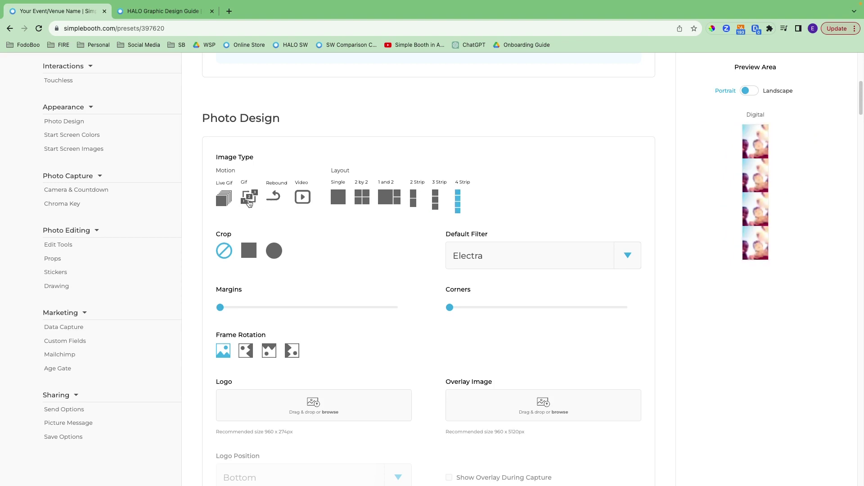
Step: Compare the motion types, Single and 2 by 2 for participant layout choice, and set the image type to Single
left_click(224, 198)
left_click(249, 197)
left_click(336, 198)
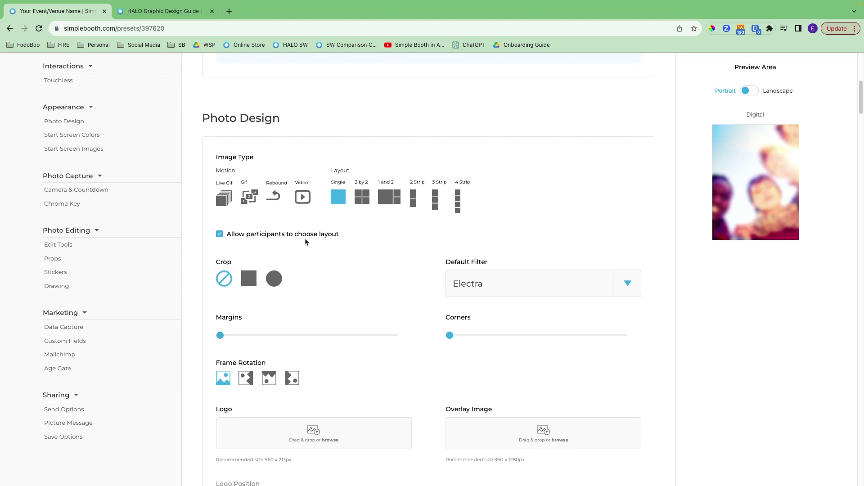
left_click(365, 201)
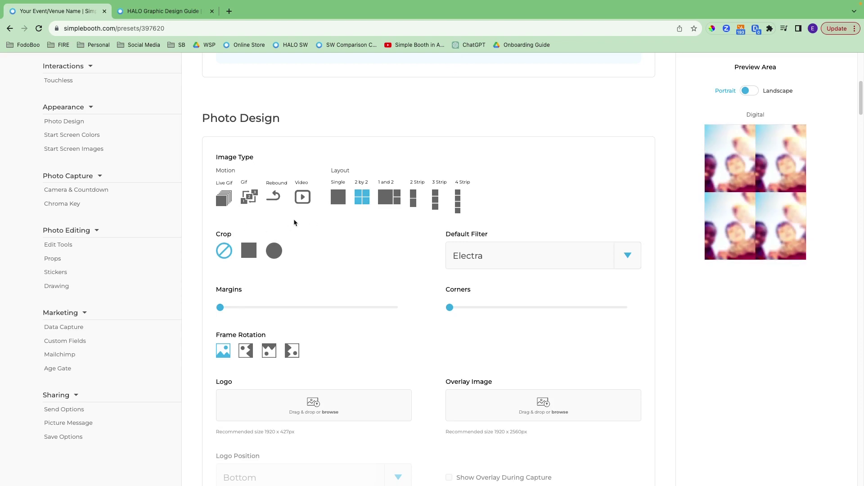
left_click(345, 203)
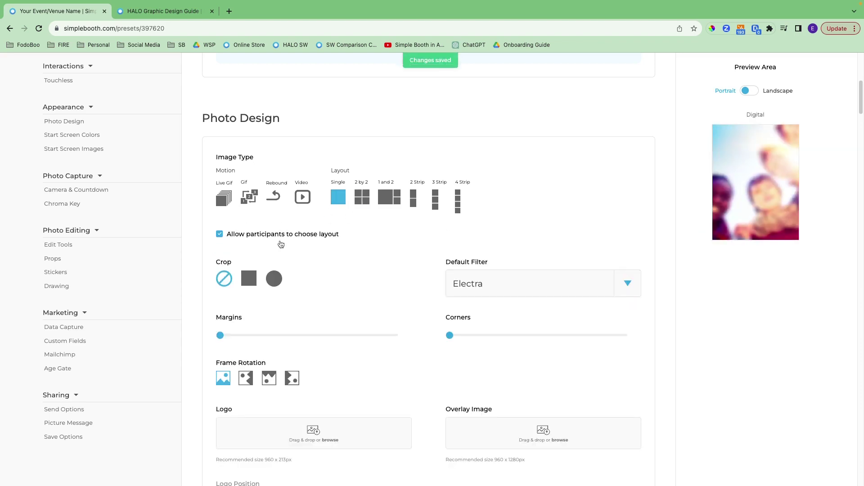
Step: Set the Photo Design crop to square
left_click(220, 236)
left_click(249, 273)
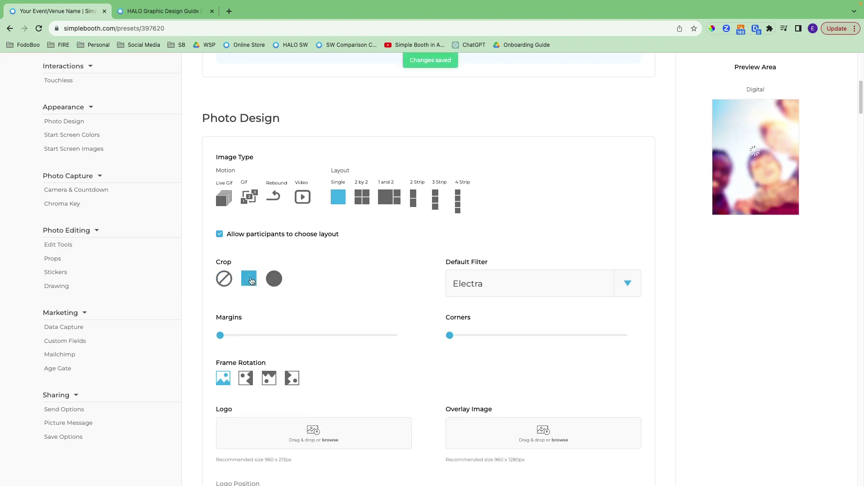
Step: Try the circular crop, set the Photo Design crop to none, and compare the landscape and portrait previews
left_click(276, 279)
left_click(224, 279)
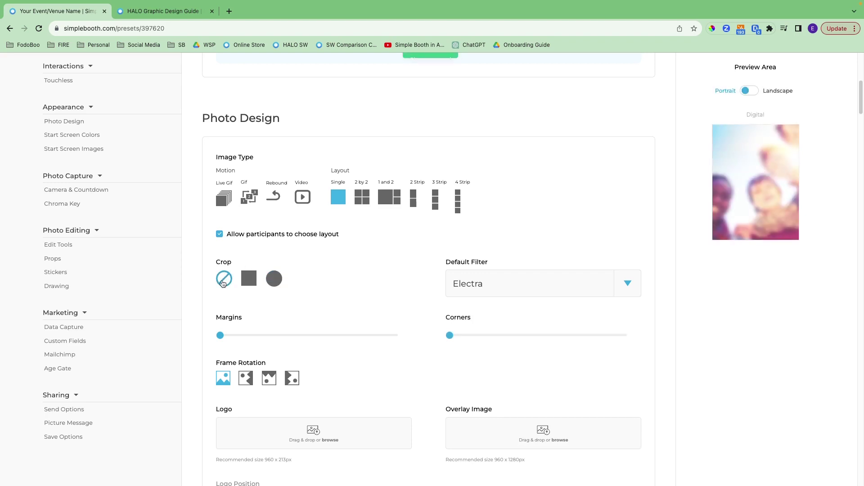
left_click(746, 91)
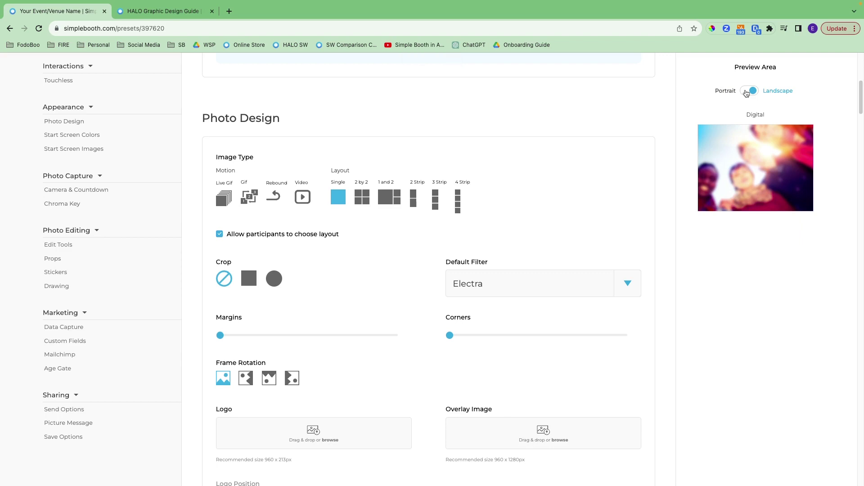
left_click(753, 93)
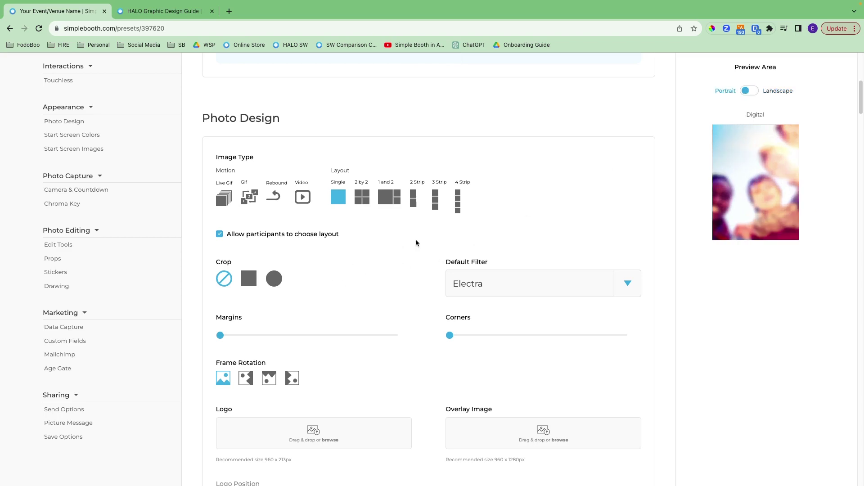
Step: Review the available default photo filters without changing the selected one
left_click(628, 286)
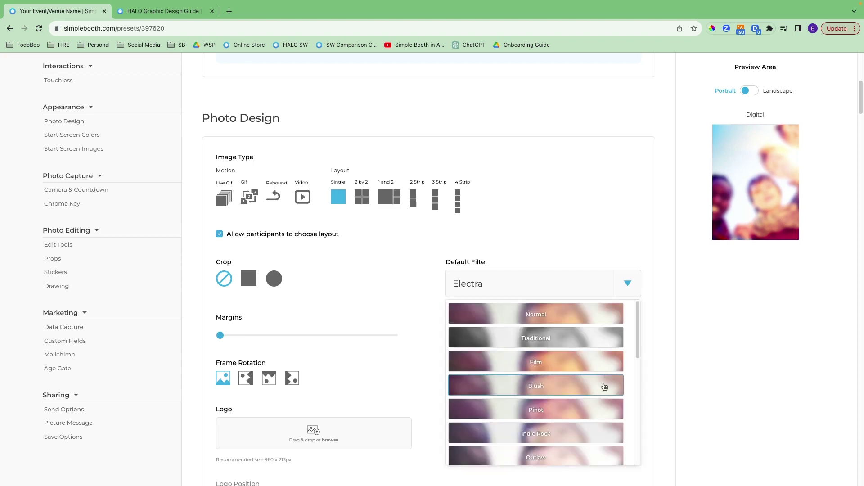
scroll(604, 386, "down", 10)
scroll(605, 387, "up", 10)
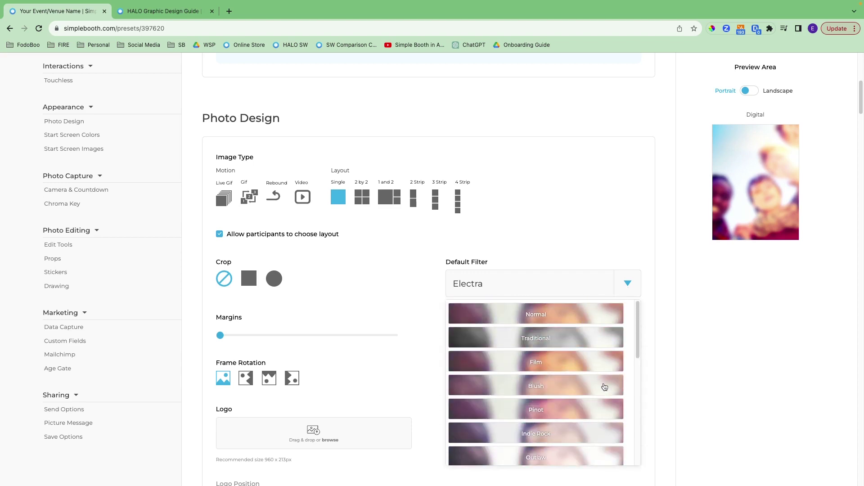
left_click(556, 234)
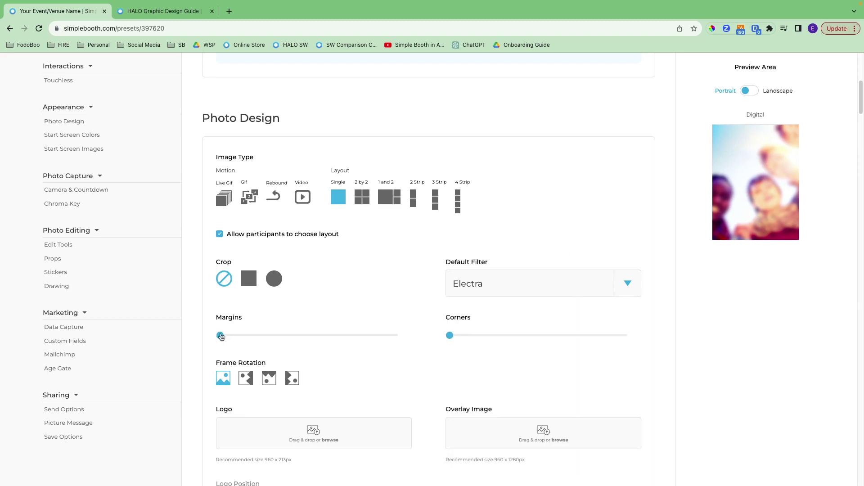
Step: Widen the photo margins to about 40% of the range, and try rounded corners before resetting them to square
left_click_drag(221, 336, 288, 338)
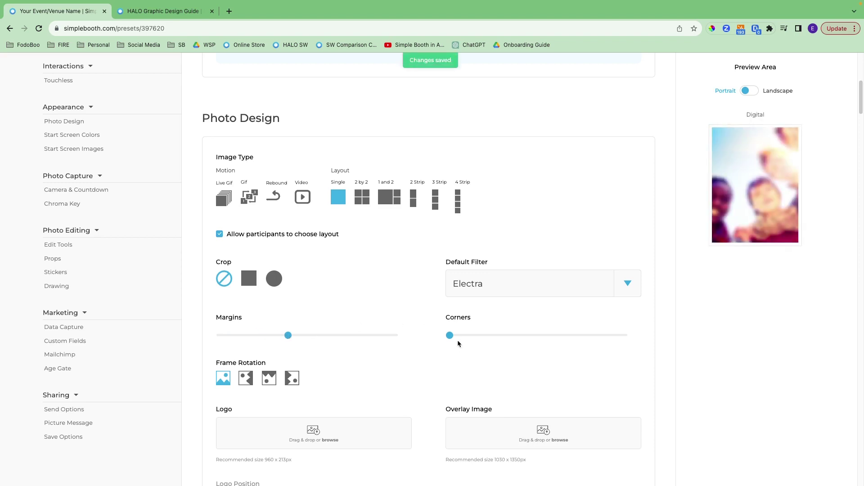
left_click_drag(449, 338, 520, 339)
left_click_drag(520, 339, 430, 339)
Step: Try the sideways frame rotation and return the frame to its upright orientation
scroll(372, 365, "down", 2)
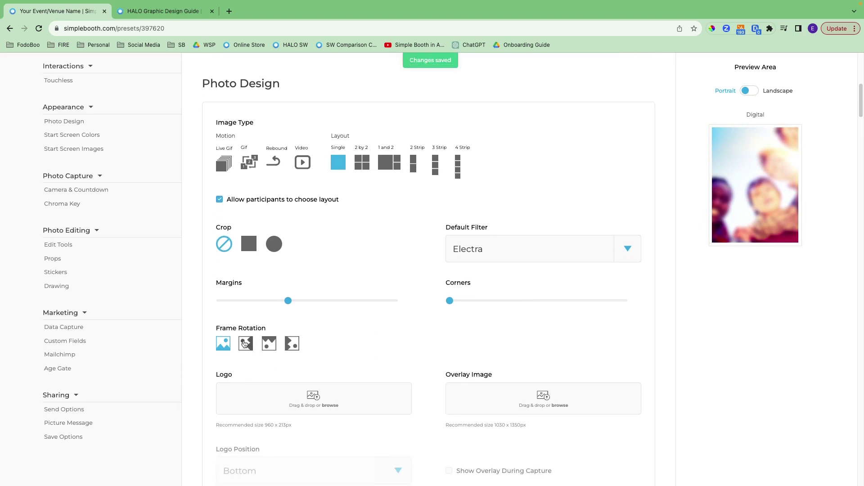
left_click(245, 344)
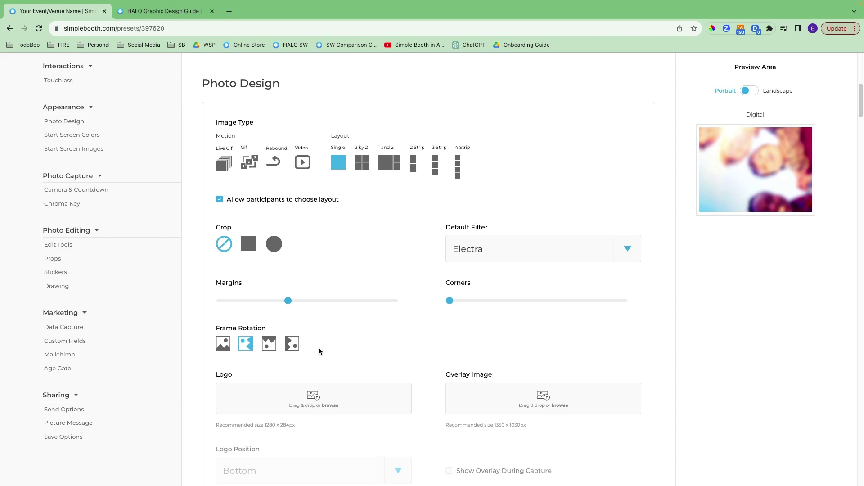
left_click(224, 345)
Step: Upload logo.png as the Photo Design logo
scroll(301, 360, "down", 1)
scroll(301, 362, "down", 1)
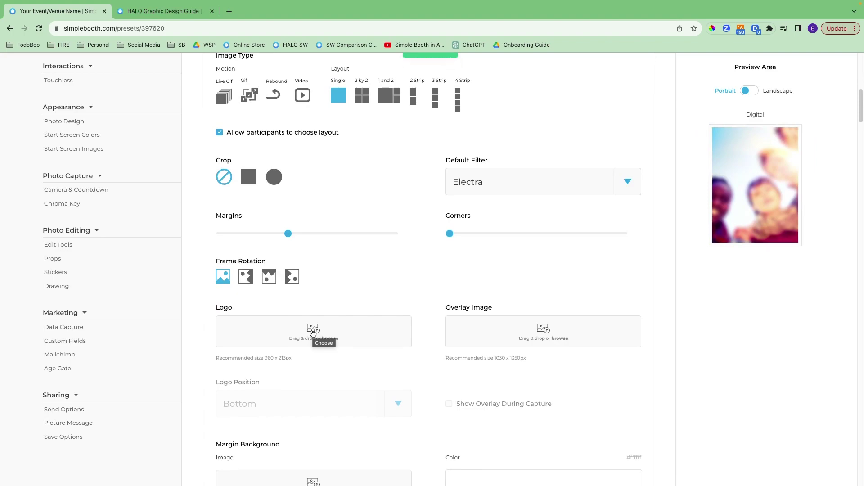
left_click(313, 333)
left_click(333, 138)
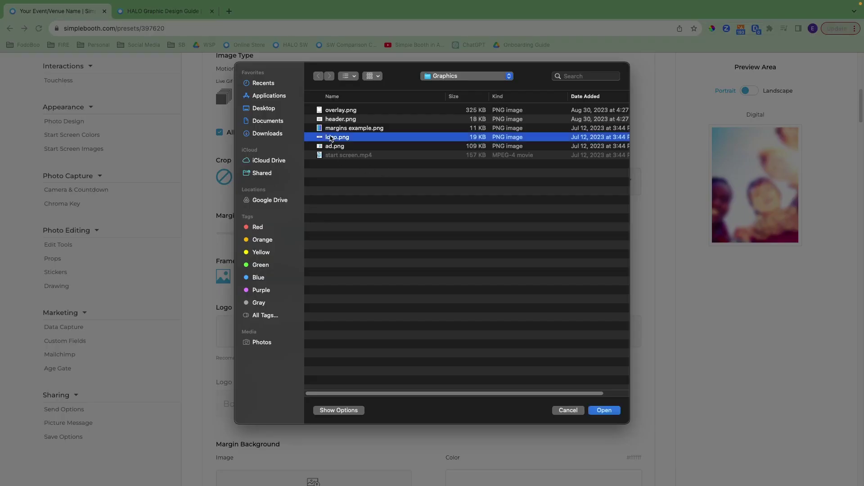
left_click(605, 411)
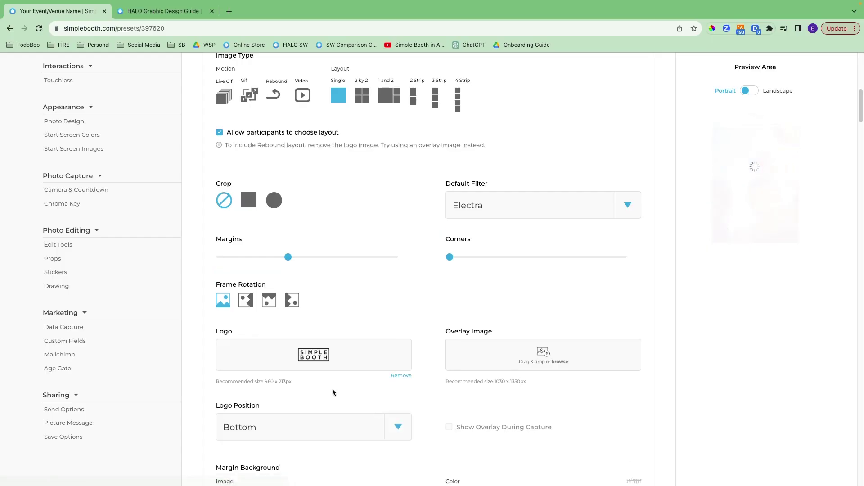
Step: Review the logo position choices and remove the uploaded logo
scroll(328, 386, "down", 1)
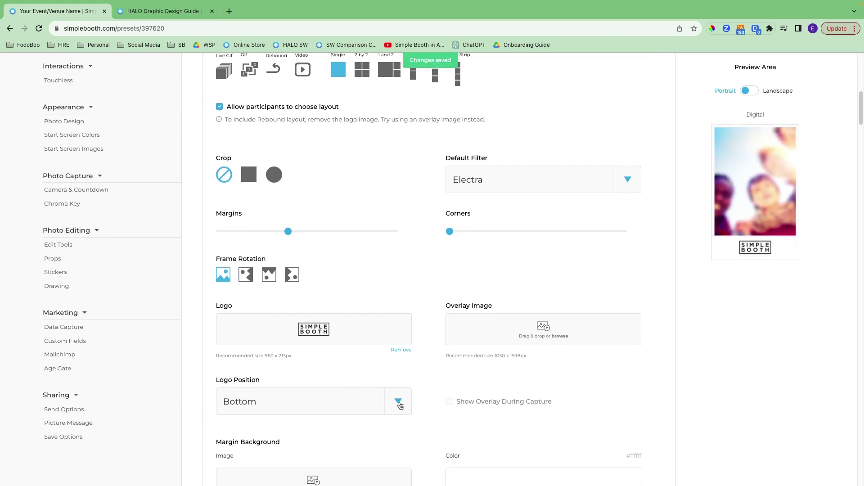
left_click(399, 404)
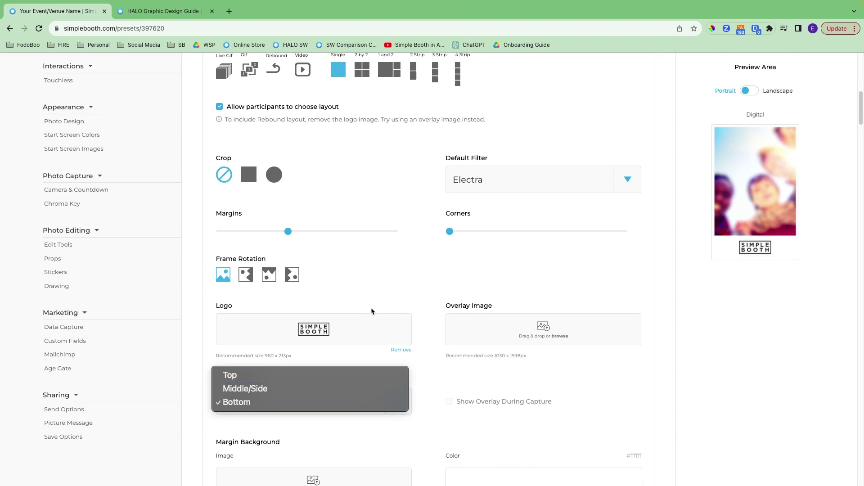
left_click(373, 292)
left_click(400, 350)
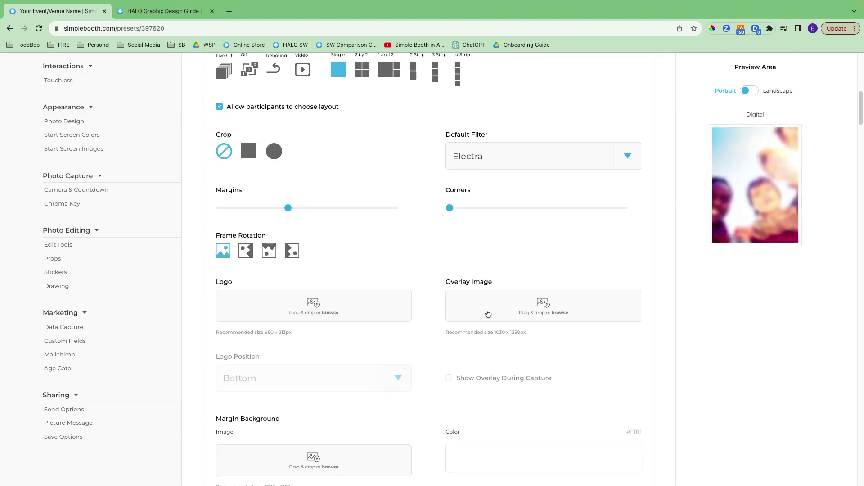
Step: Upload overlay.png as the overlay image and enable showing the overlay during capture
left_click(484, 306)
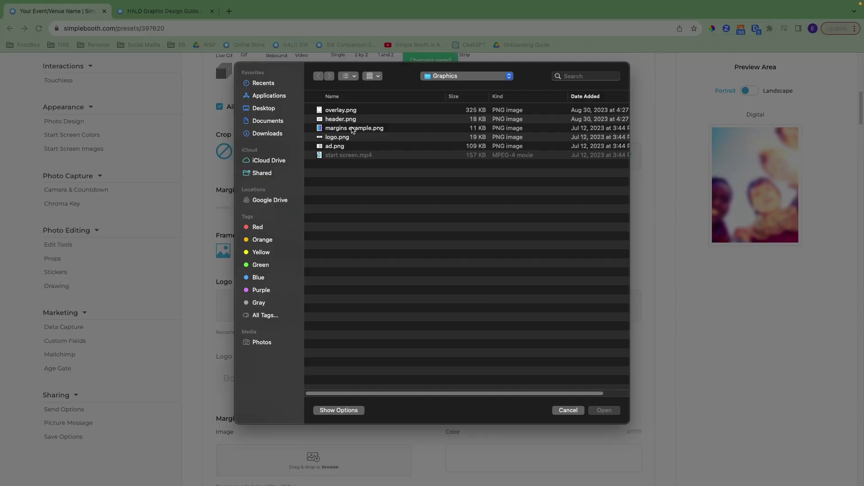
left_click(338, 111)
left_click(611, 409)
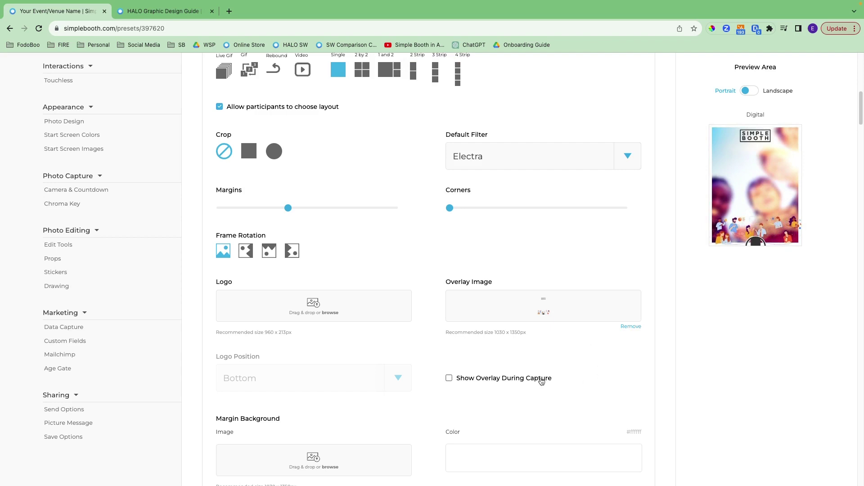
left_click(449, 379)
Step: Try margins example.png as the margin background image and remove it
scroll(418, 383, "down", 5)
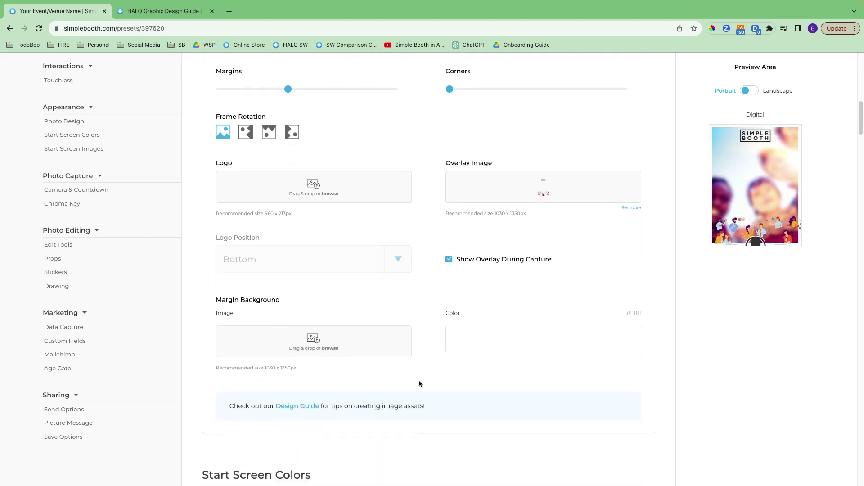
left_click(314, 346)
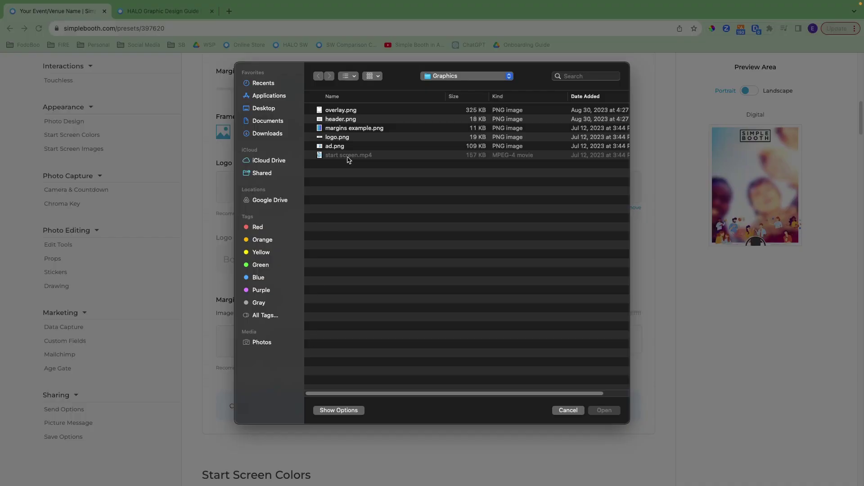
left_click(358, 136)
left_click(358, 129)
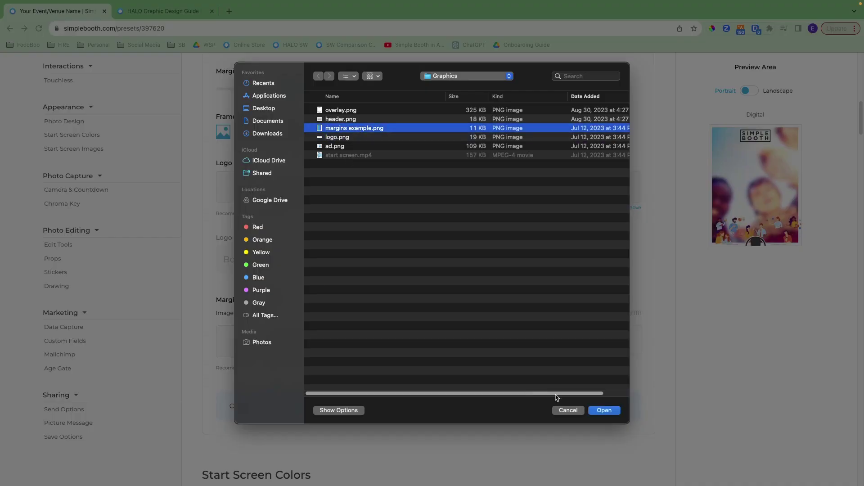
left_click(617, 411)
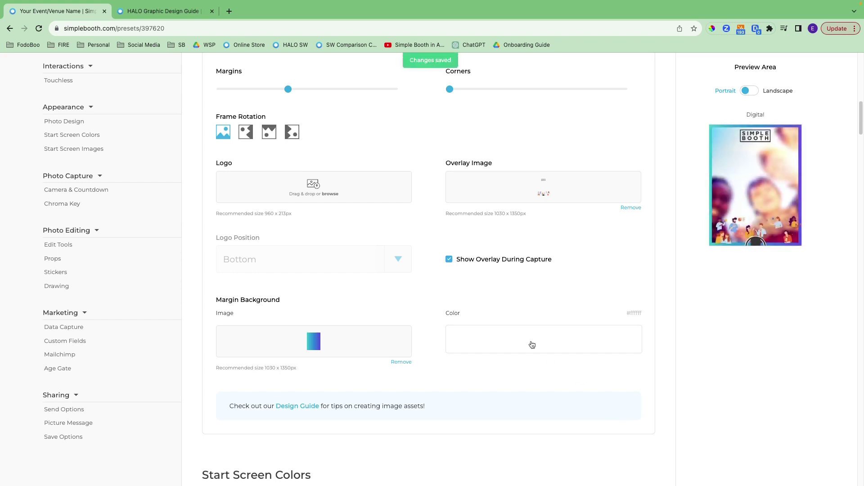
left_click(401, 362)
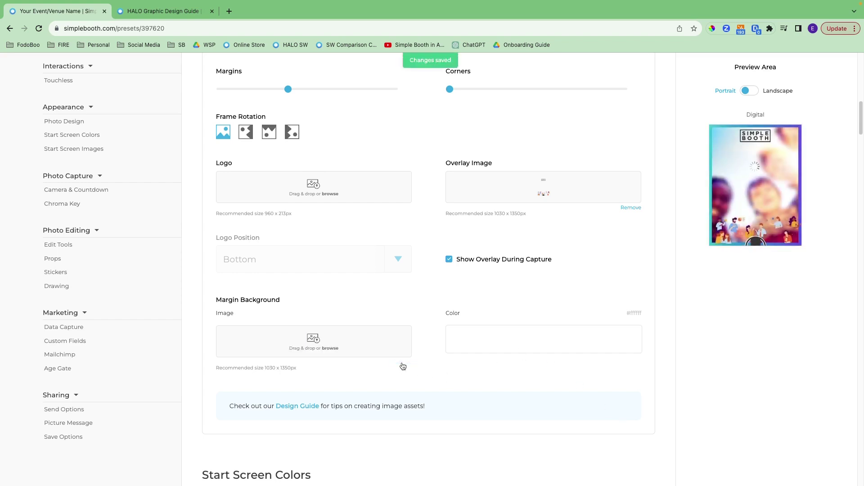
Step: Set the margin background color to black (#000000)
left_click(470, 341)
left_click(453, 365)
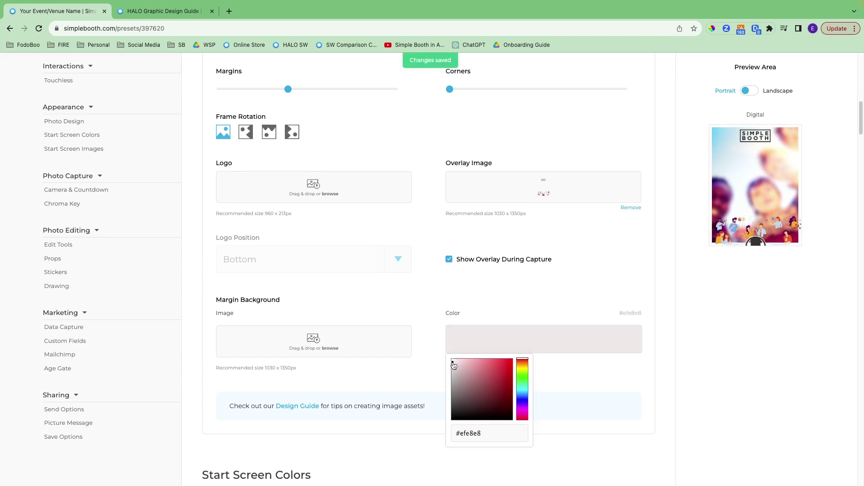
left_click_drag(453, 366, 519, 416)
left_click(580, 372)
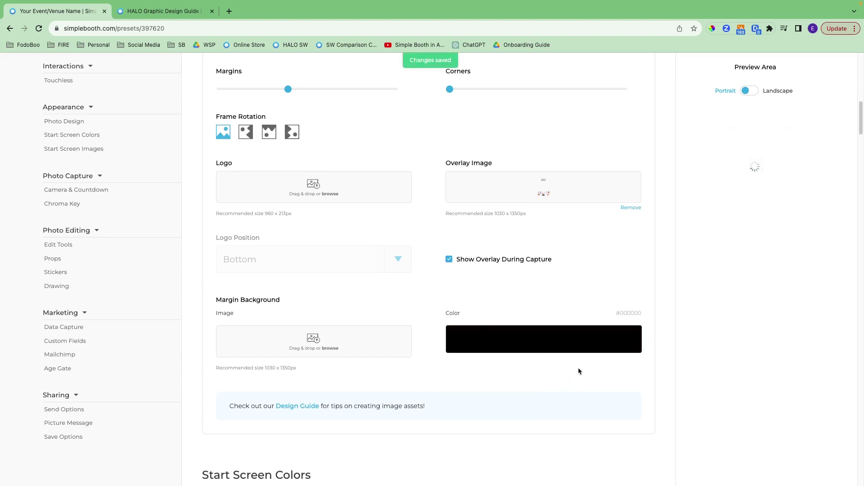
Step: Enlarge the digital preview, check the options for saving the image, and close the enlarged view
left_click(757, 199)
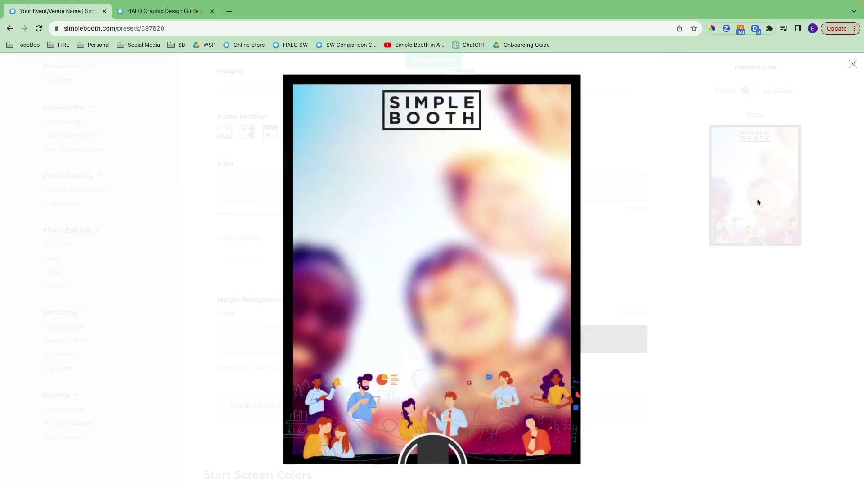
right_click(488, 250)
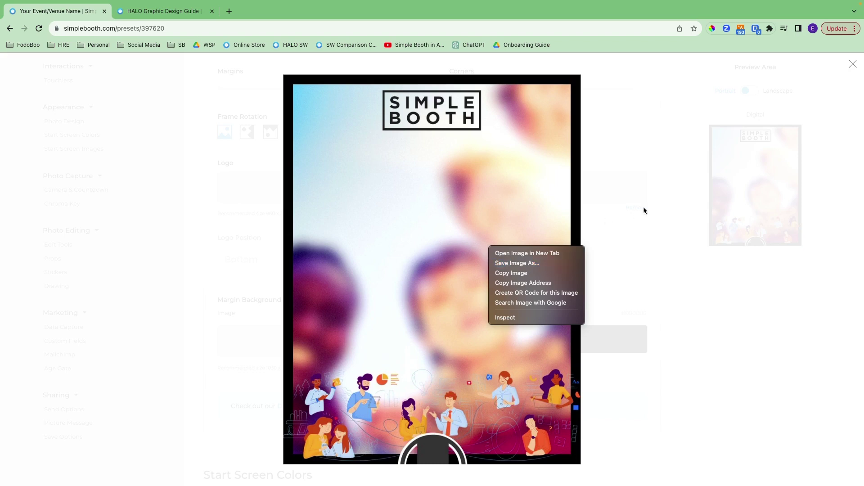
left_click(656, 203)
left_click(852, 63)
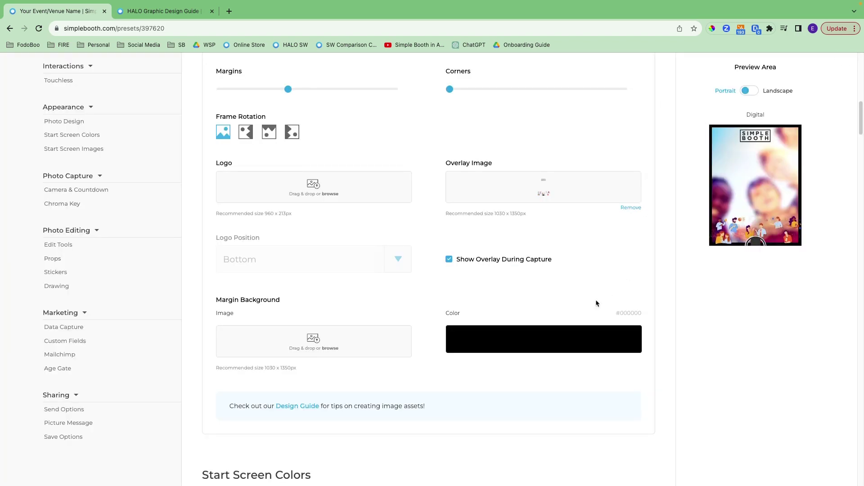
Step: Set the start screen background color to black (#000000)
scroll(493, 399, "down", 4)
scroll(493, 403, "down", 2)
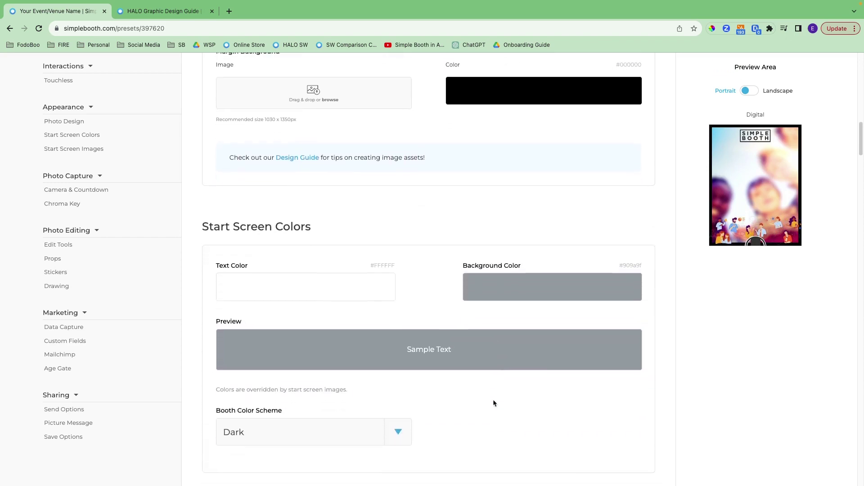
left_click(504, 273)
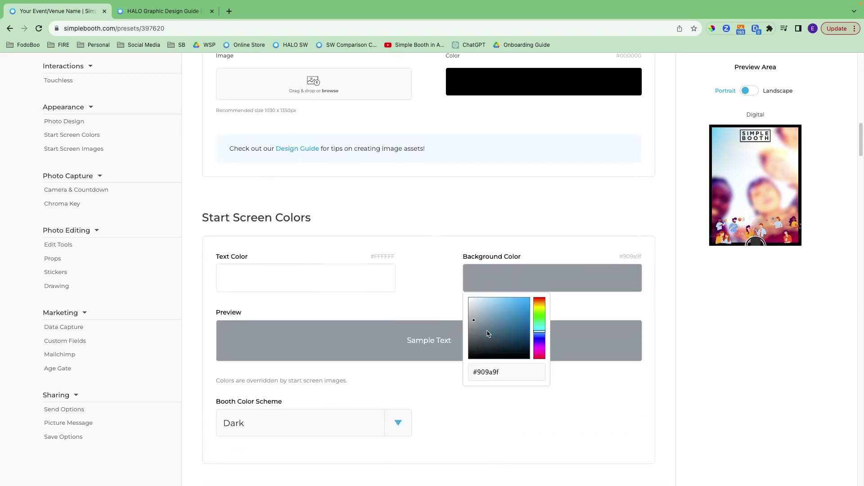
left_click_drag(476, 324, 542, 365)
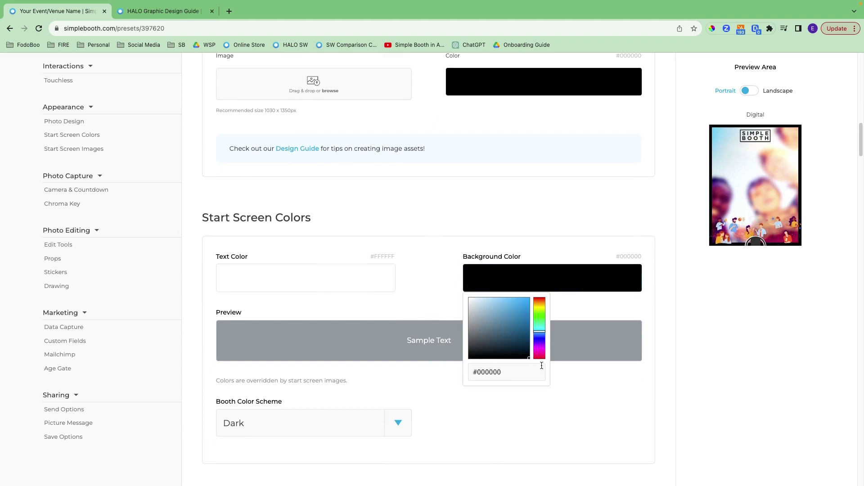
left_click(587, 408)
Step: Review the Booth Color Scheme choices, keeping the scheme set to Dark
scroll(519, 408, "down", 1)
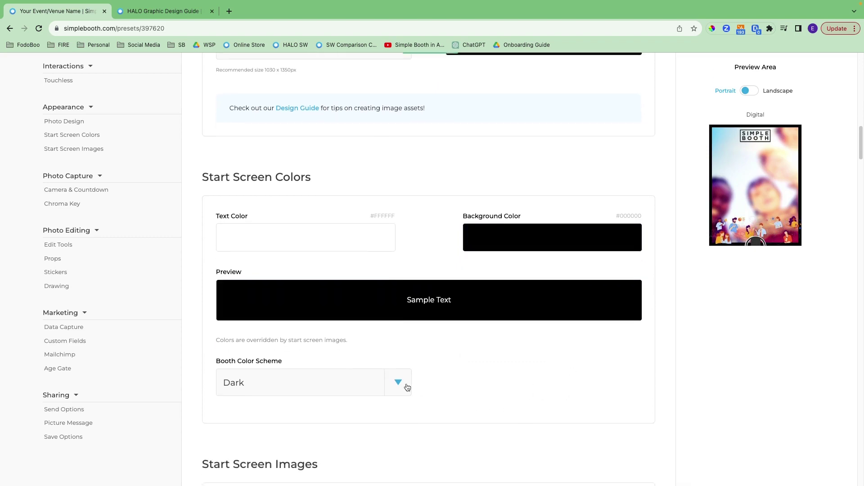
left_click(401, 387)
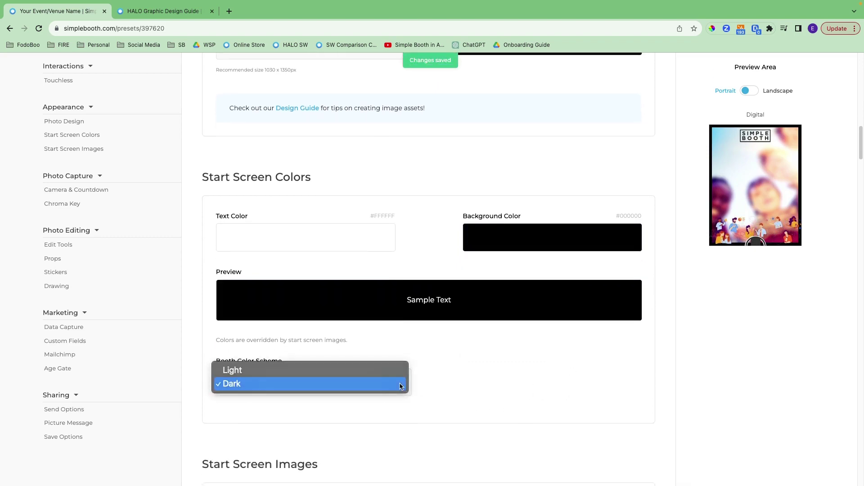
left_click(450, 374)
Step: Upload start screen.mp4 from the Graphics folder as the portrait start screen image
scroll(450, 373, "down", 3)
scroll(449, 374, "down", 1)
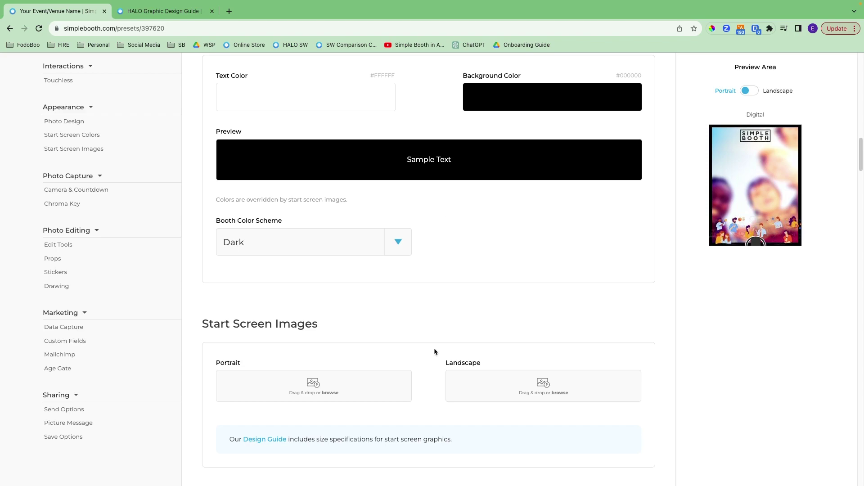
left_click(326, 390)
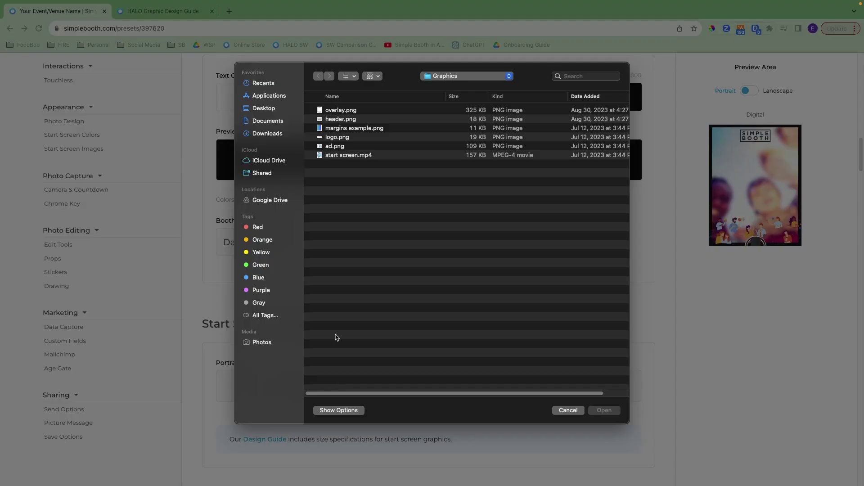
left_click(352, 155)
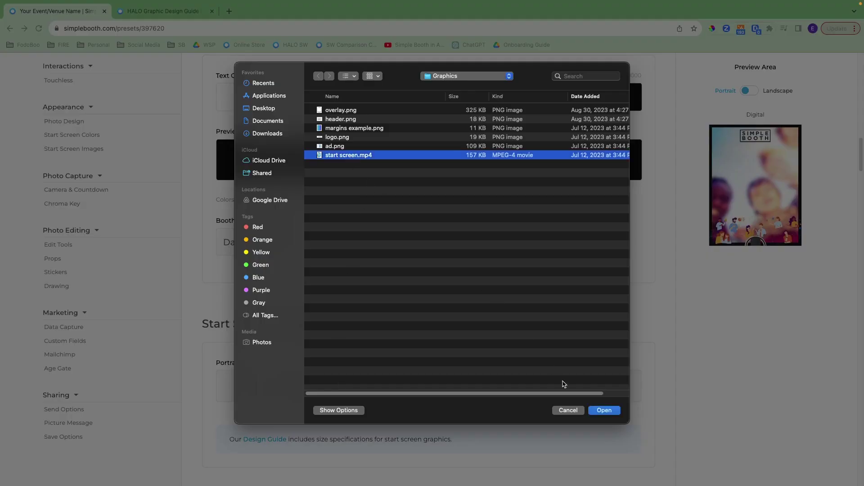
left_click(604, 410)
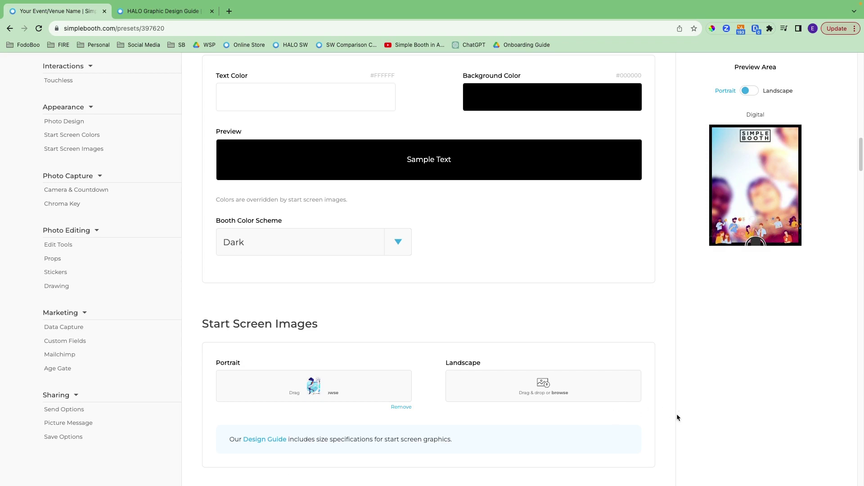
Step: Check the camera choices and try adjusting the countdown and start delay, returning them to 3 and 2 seconds
scroll(677, 418, "down", 1)
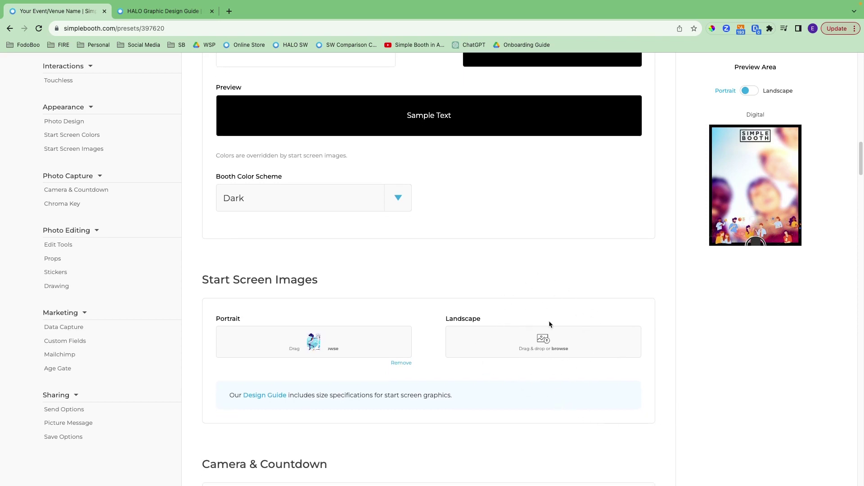
scroll(651, 384, "down", 4)
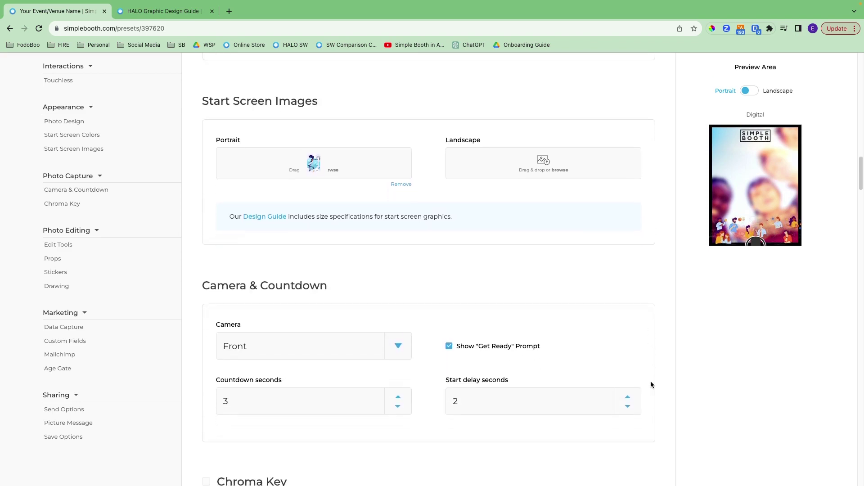
scroll(651, 384, "down", 2)
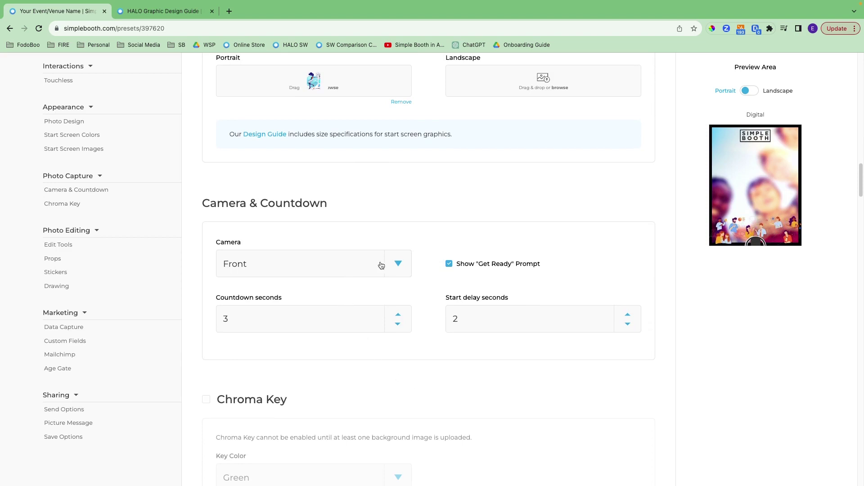
left_click(395, 266)
left_click(512, 250)
left_click(399, 316)
left_click(398, 323)
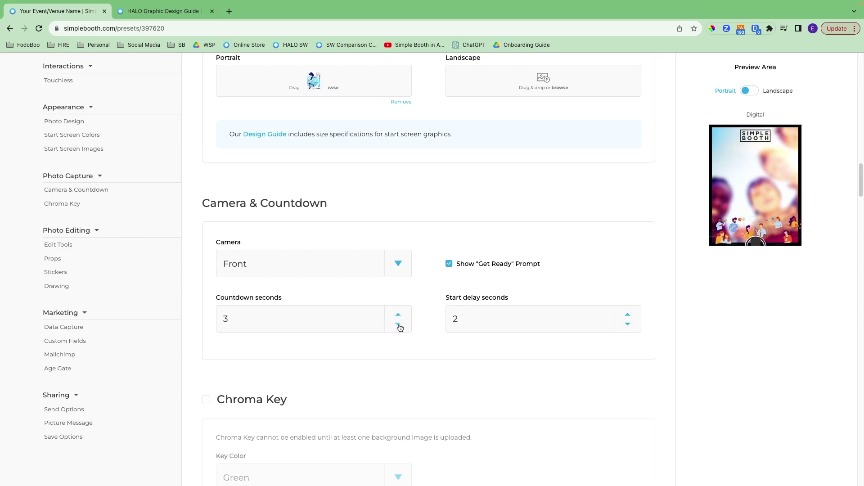
left_click(627, 324)
left_click(628, 316)
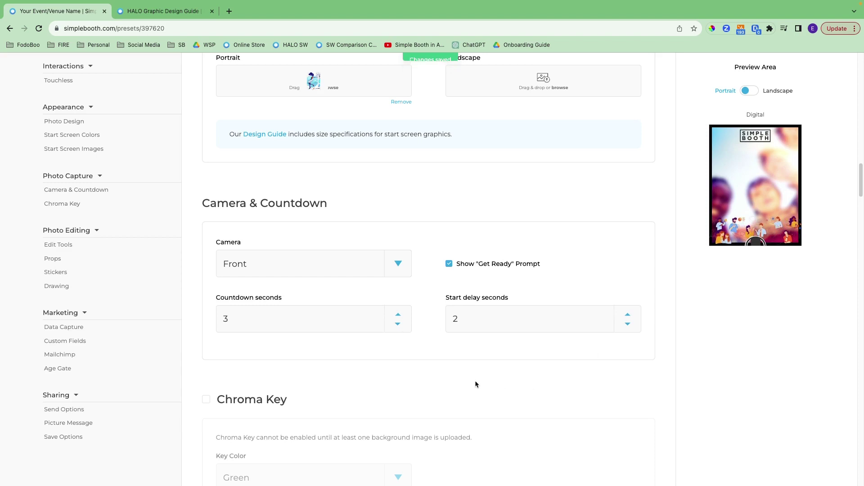
Step: Enable Chroma Key and upload margins example.png as its background image
scroll(476, 383, "down", 5)
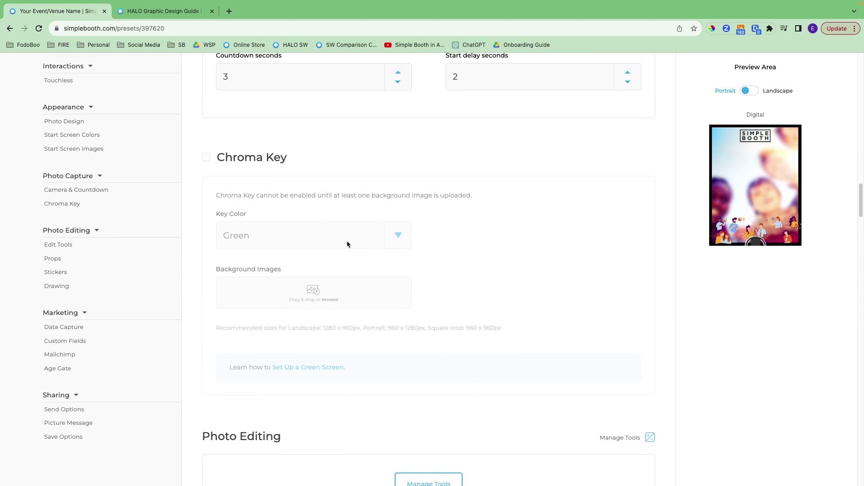
left_click(207, 159)
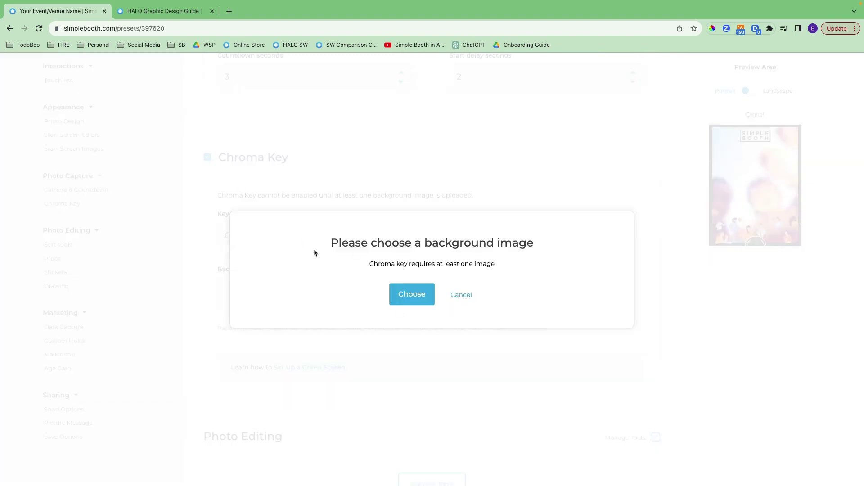
left_click(408, 294)
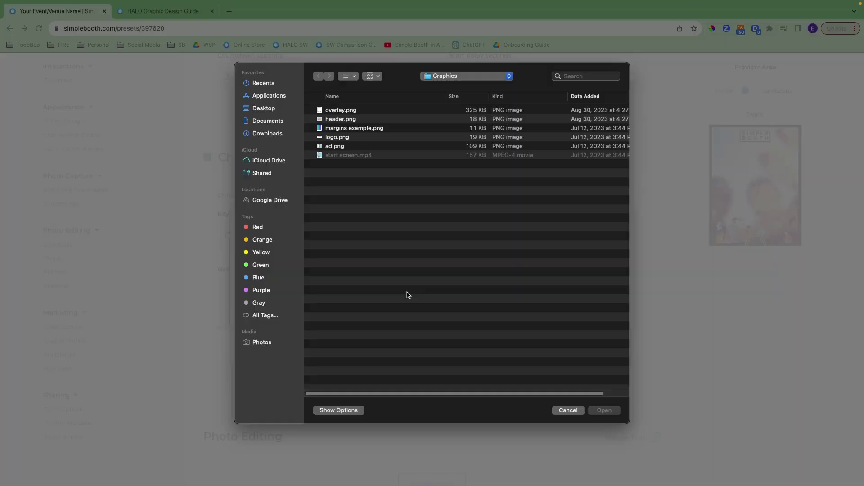
left_click(348, 128)
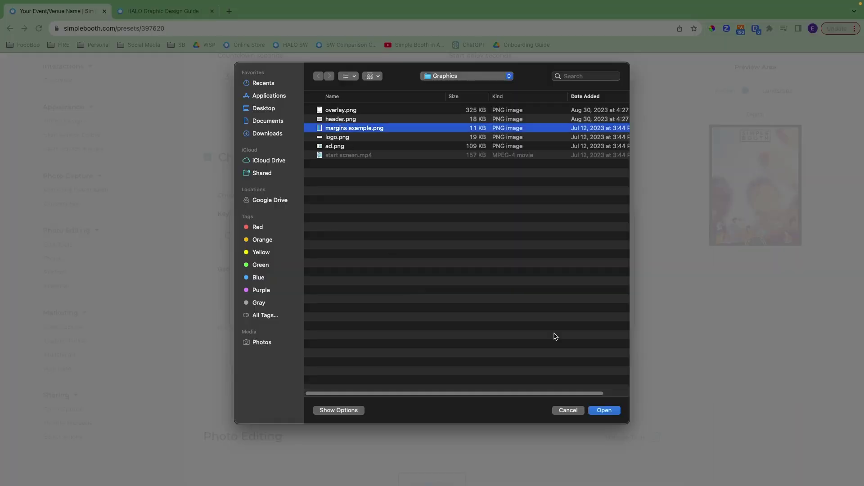
left_click(604, 411)
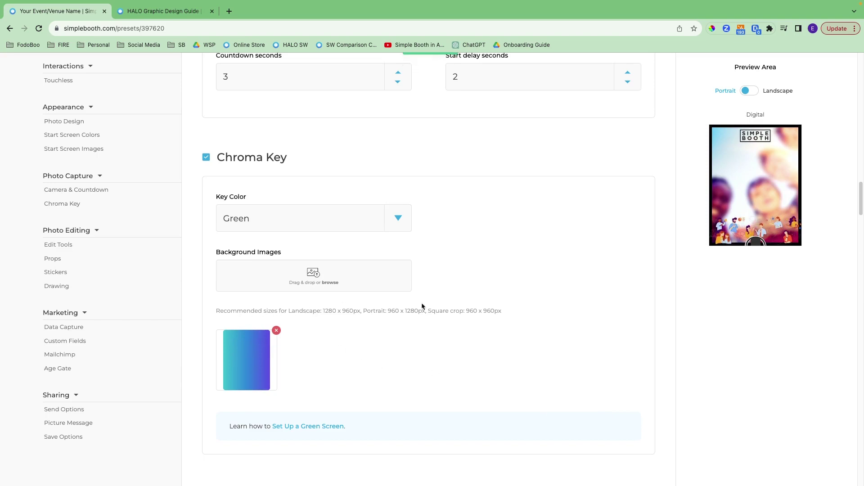
Step: Check the Chroma Key color choices, keeping Green, and disable Chroma Key
left_click(403, 217)
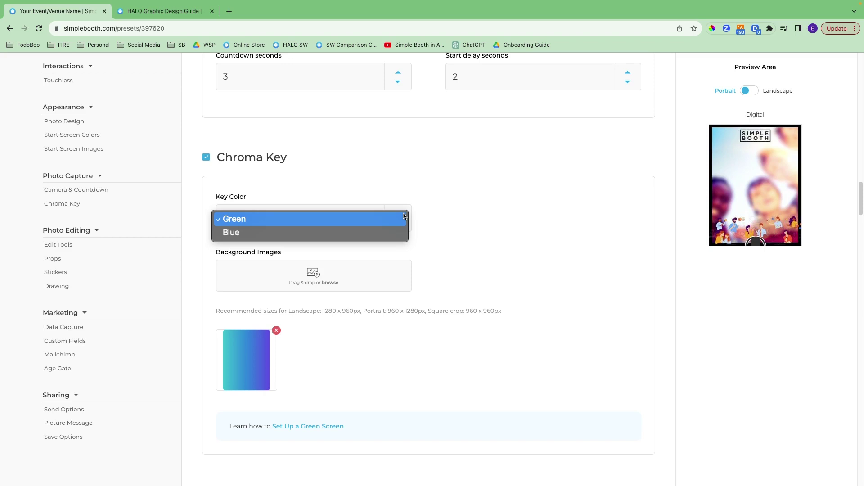
left_click(480, 238)
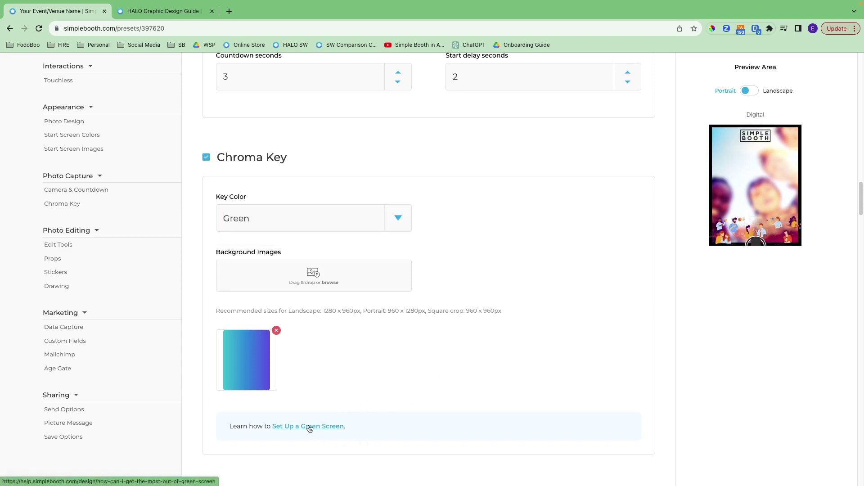
left_click(207, 159)
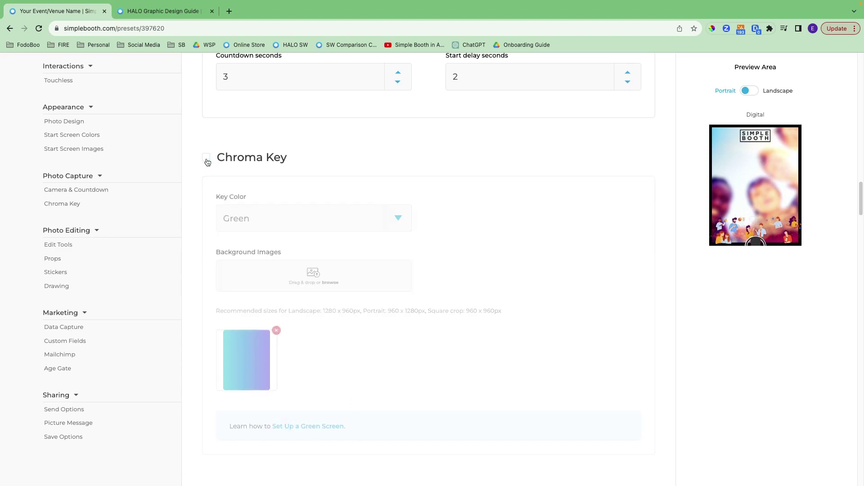
Step: Add Props to the active photo editing tools and save the tool selection
scroll(328, 290, "down", 5)
scroll(328, 287, "down", 3)
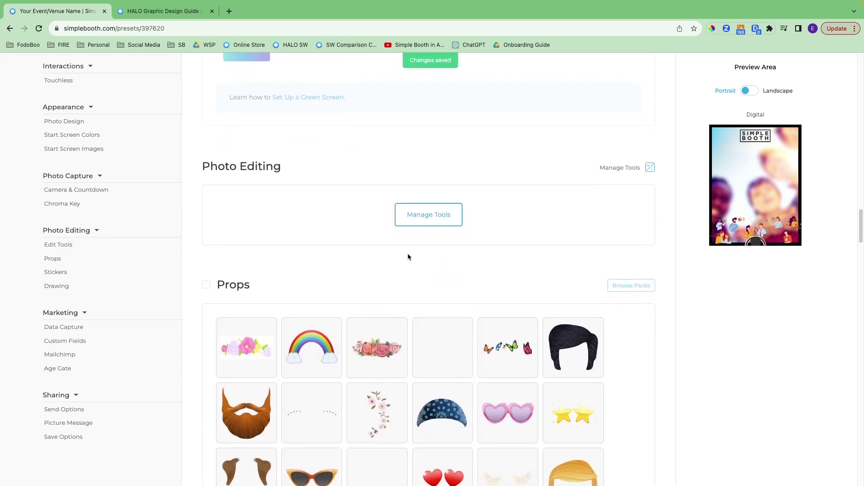
left_click(429, 215)
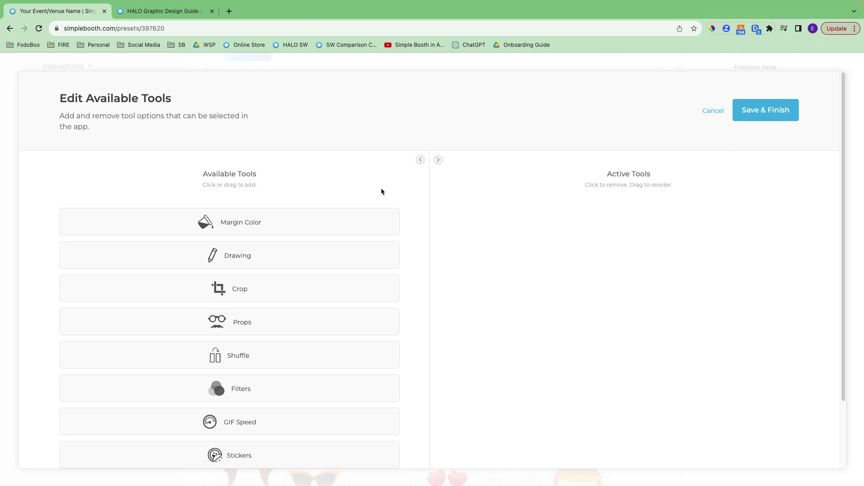
scroll(381, 191, "down", 1)
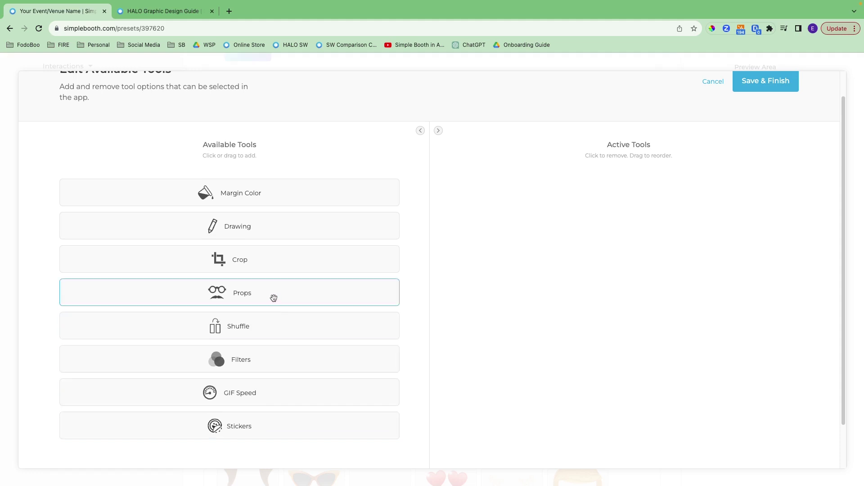
left_click_drag(272, 297, 588, 226)
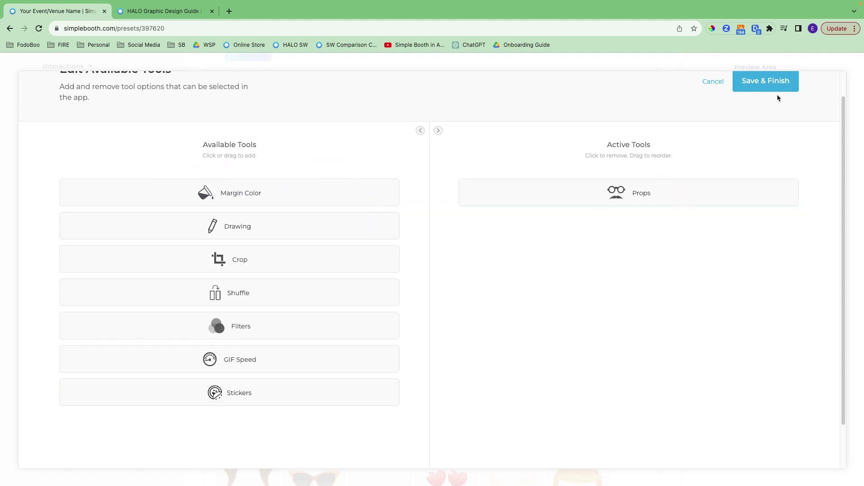
left_click(767, 86)
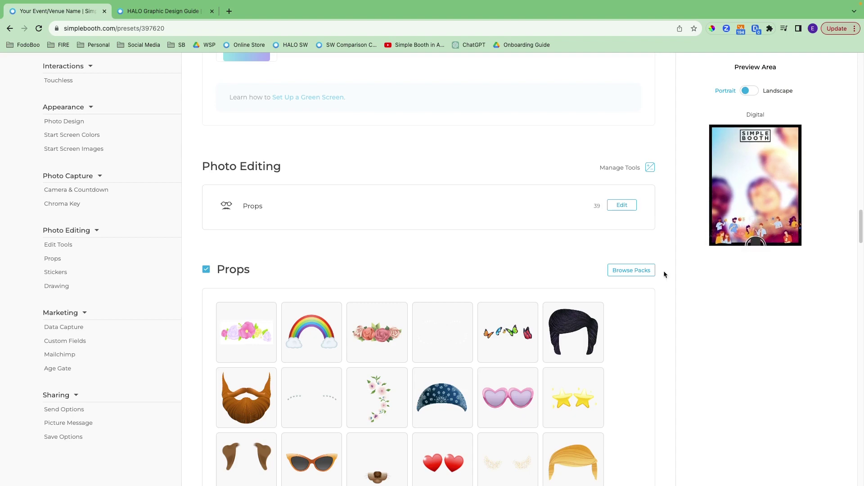
Step: Browse the available prop packs and close the pack list without changing the selection
left_click(628, 271)
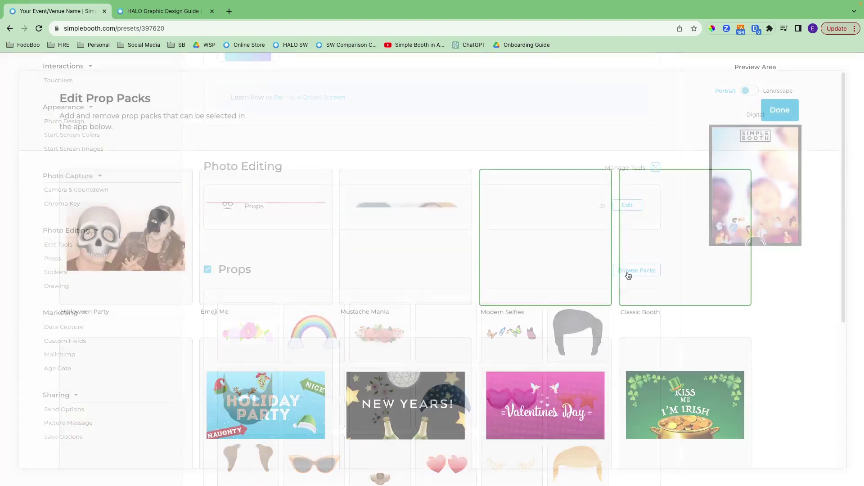
scroll(597, 312, "down", 3)
scroll(598, 315, "down", 3)
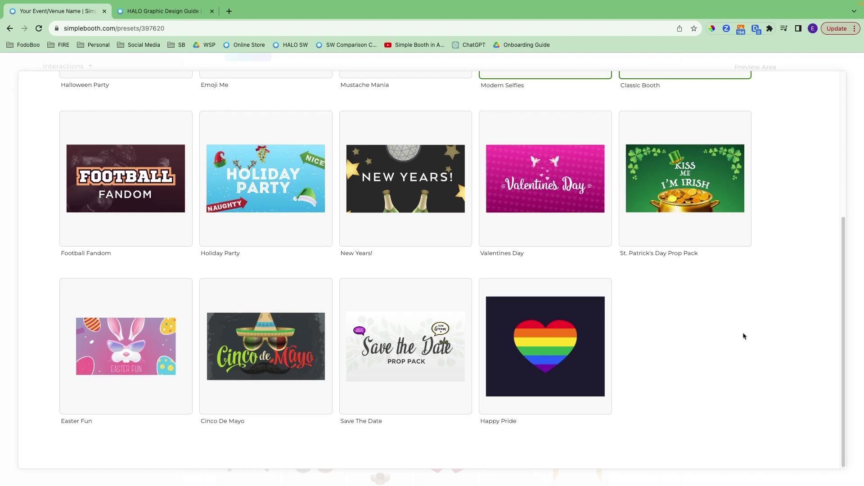
scroll(744, 336, "up", 5)
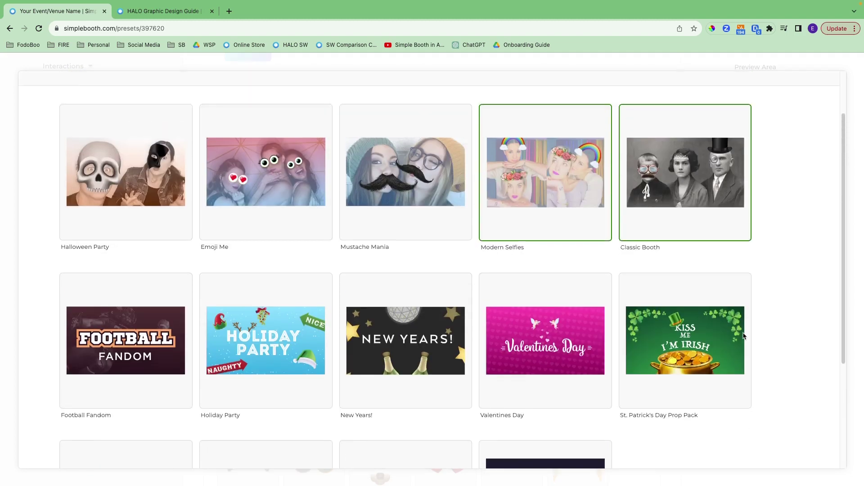
left_click(780, 110)
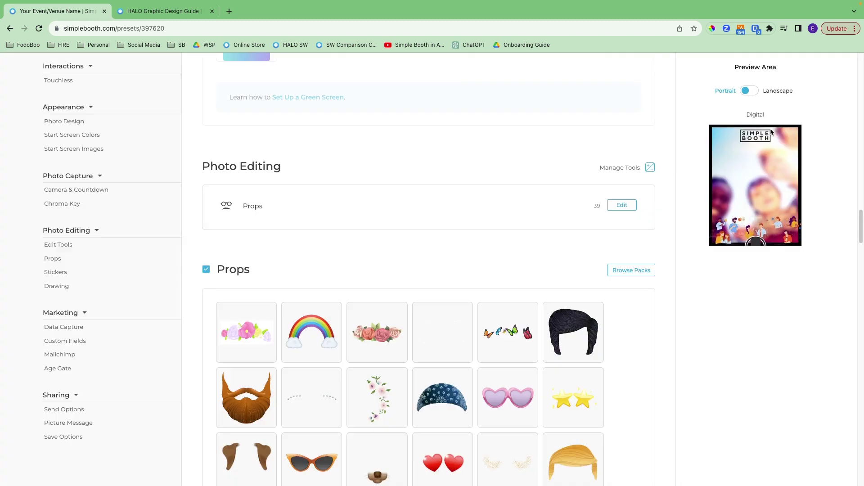
Step: Look over the props, Stickers and Drawing settings, then enable Data Capture and highlight its title and info text
scroll(540, 312, "down", 10)
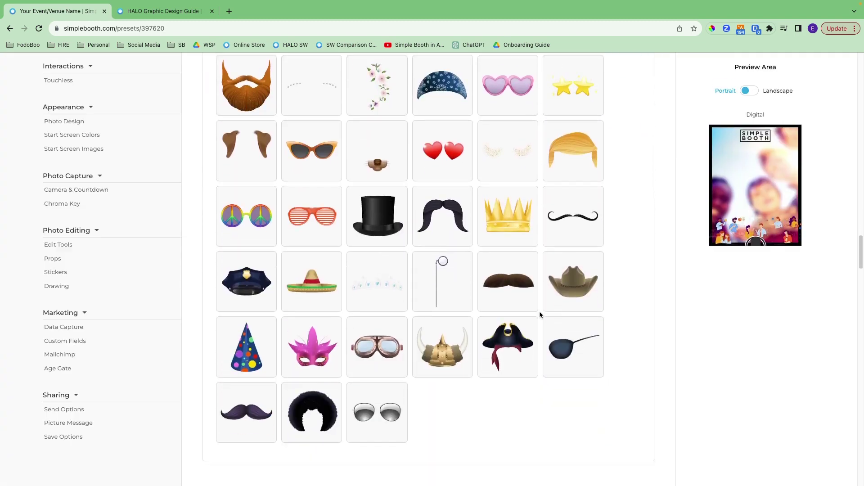
scroll(539, 311, "down", 2)
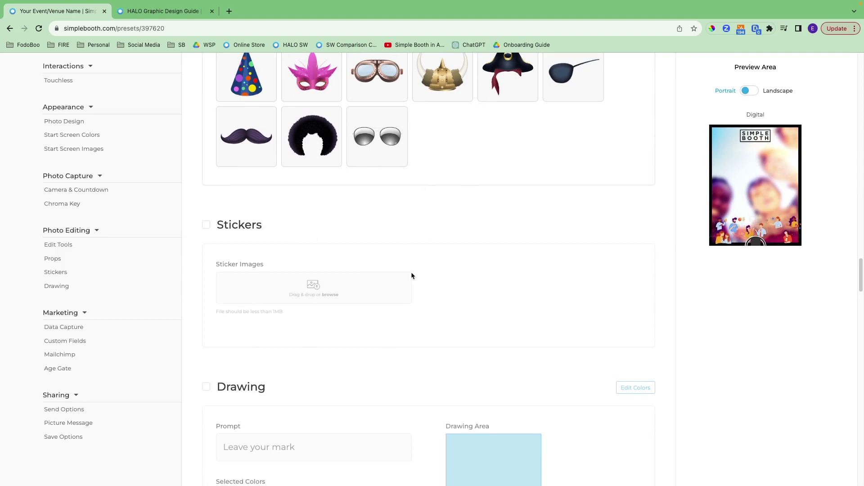
scroll(452, 305, "down", 5)
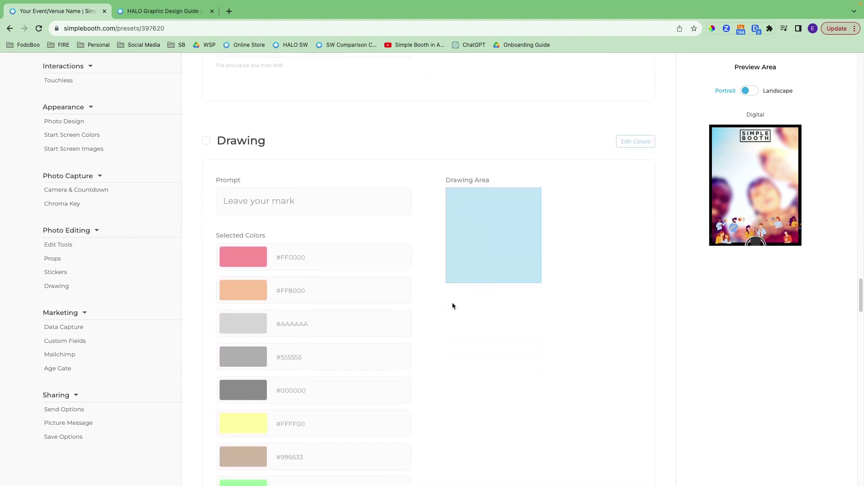
scroll(481, 317, "down", 8)
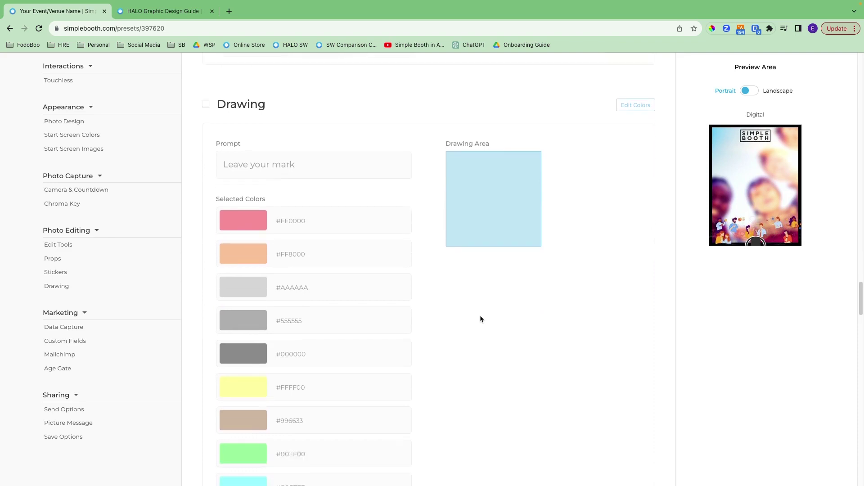
scroll(480, 319, "down", 5)
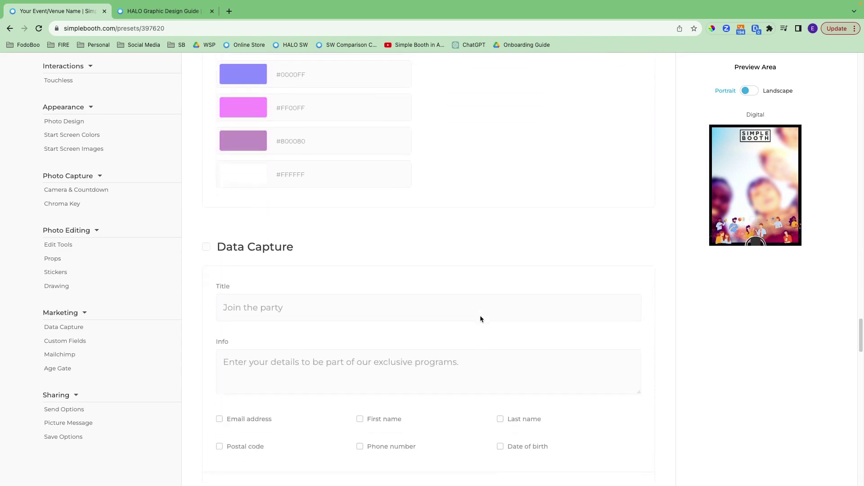
scroll(480, 318, "down", 1)
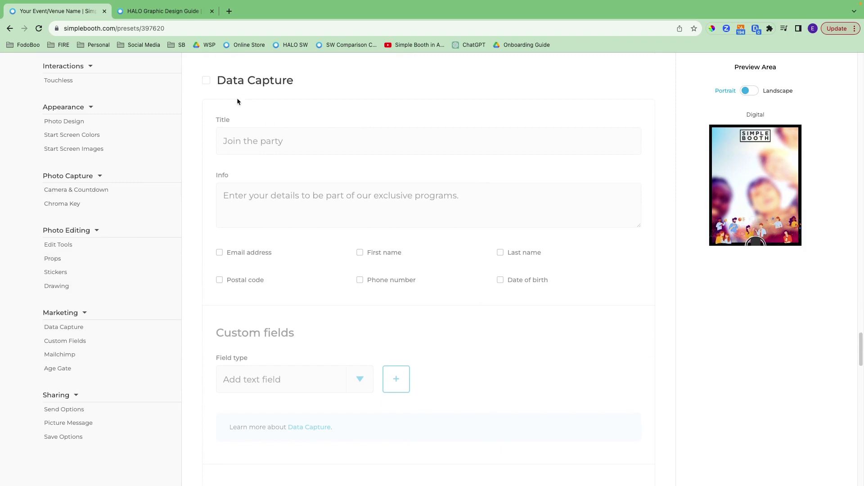
left_click(207, 82)
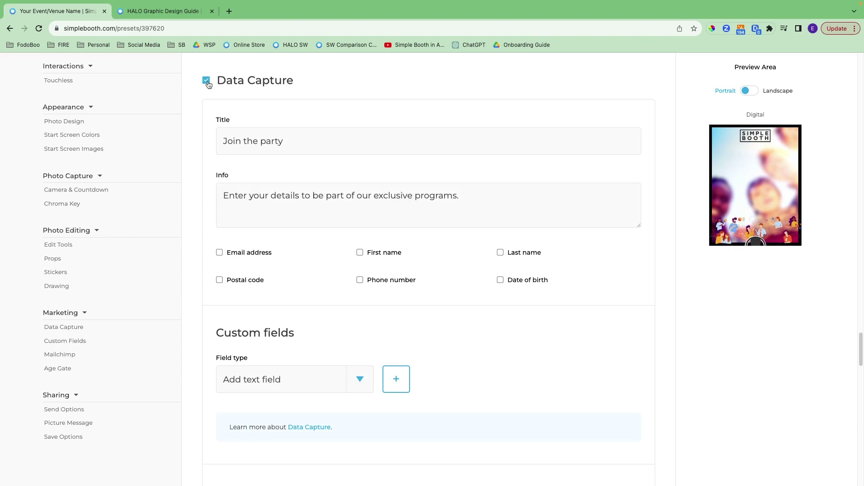
triple_click(245, 143)
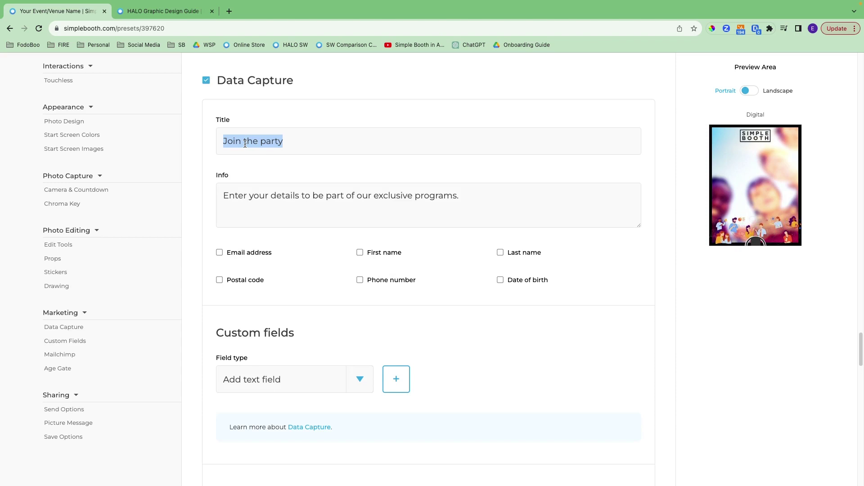
triple_click(284, 200)
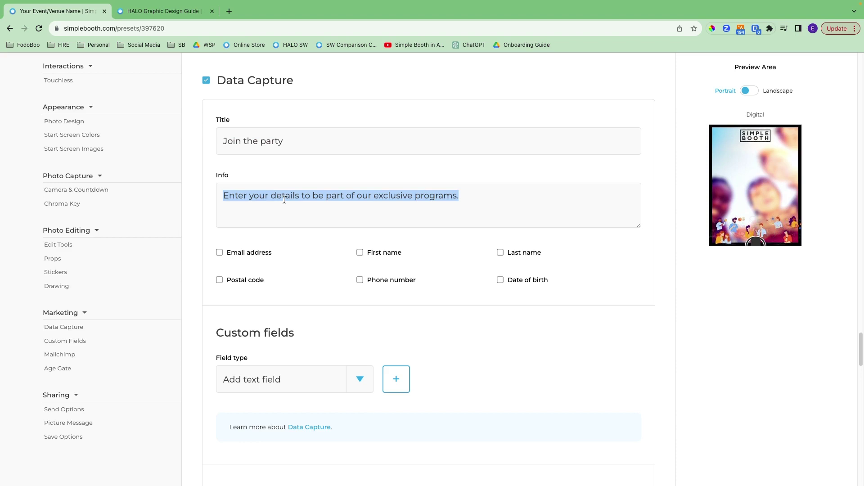
Step: Add First name and Phone number to the captured guest details and check the available custom field types
left_click(317, 255)
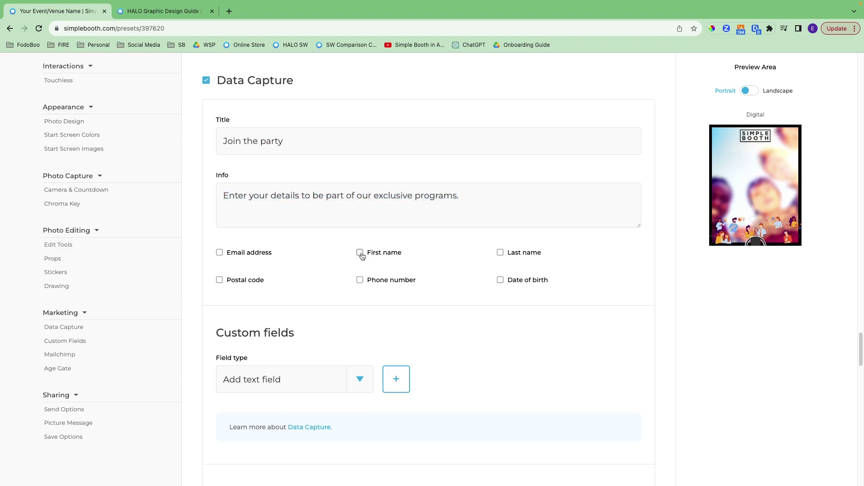
left_click(359, 253)
left_click(360, 281)
left_click(365, 381)
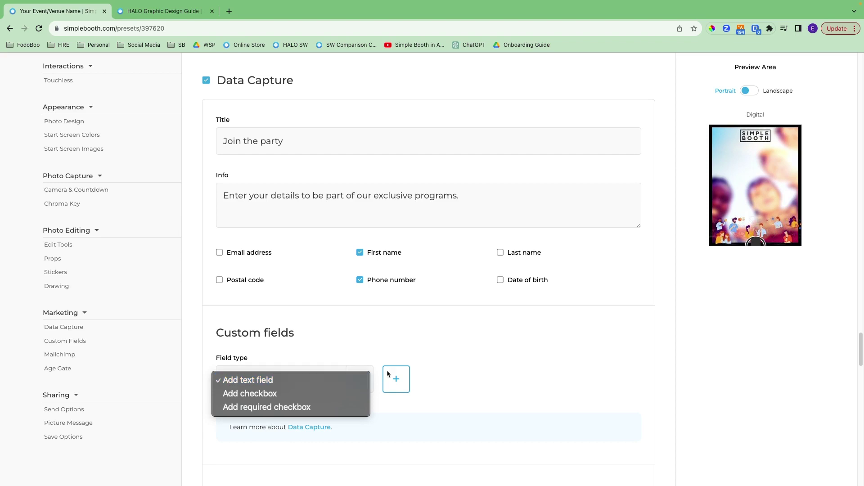
scroll(463, 372, "down", 4)
Step: Enable Terms Of Service and Privacy Policy under the data capture legal terms, leaving both texts empty
scroll(465, 377, "down", 3)
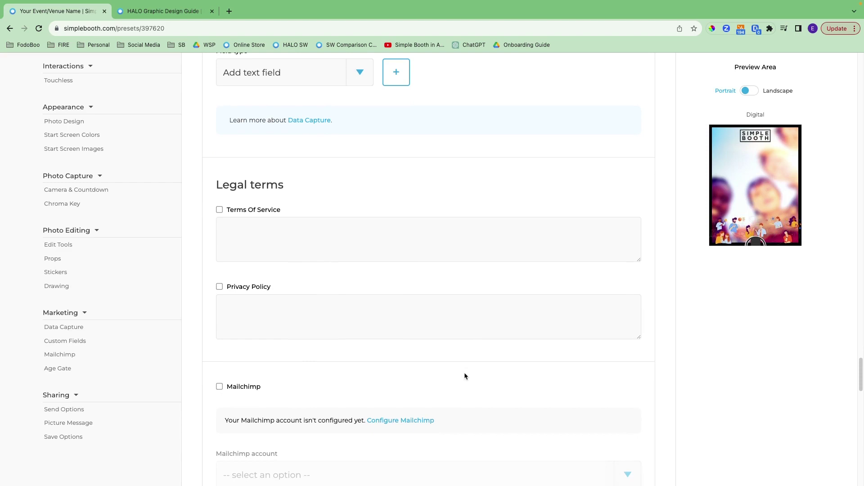
left_click(219, 210)
left_click(220, 287)
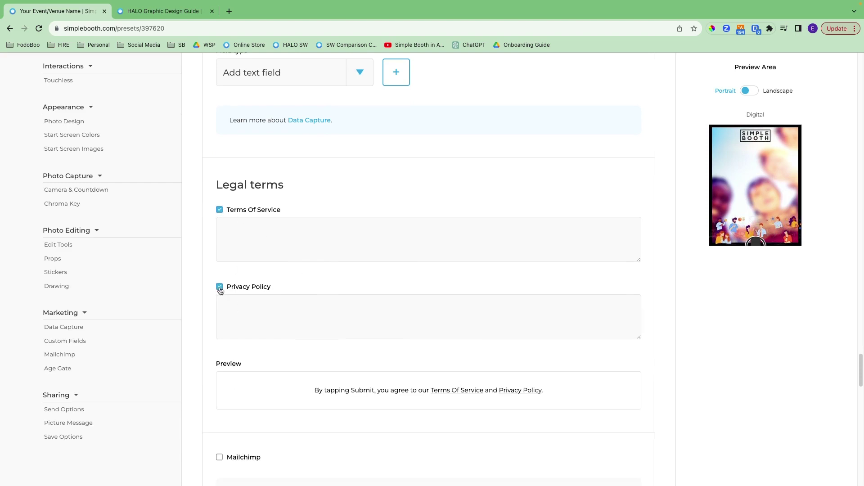
left_click(258, 227)
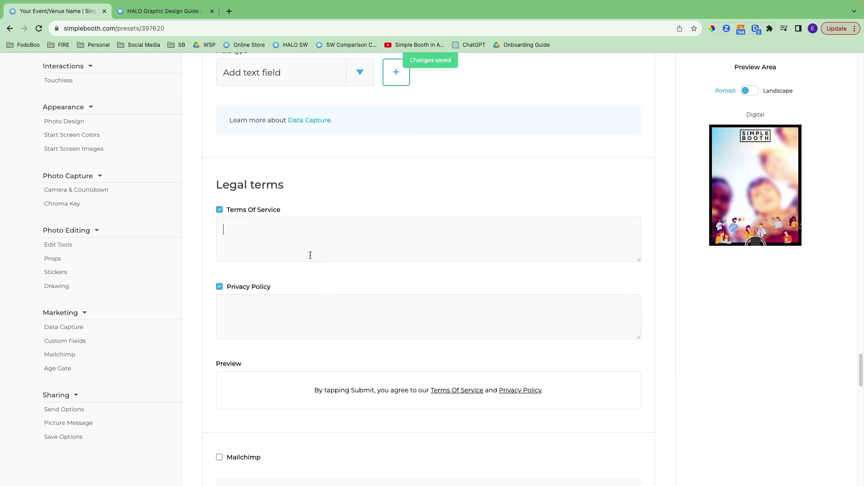
left_click(283, 308)
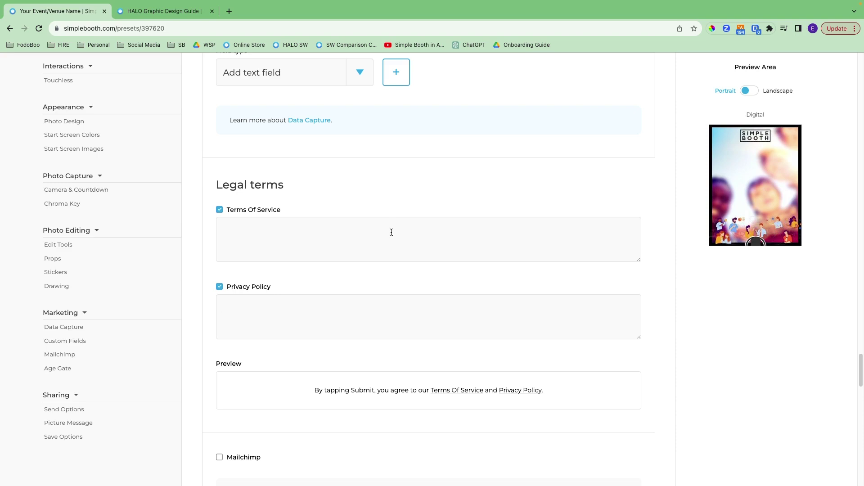
Step: Look over the Mailchimp settings, then try out Age Gate by enabling and disabling it
scroll(442, 348, "down", 5)
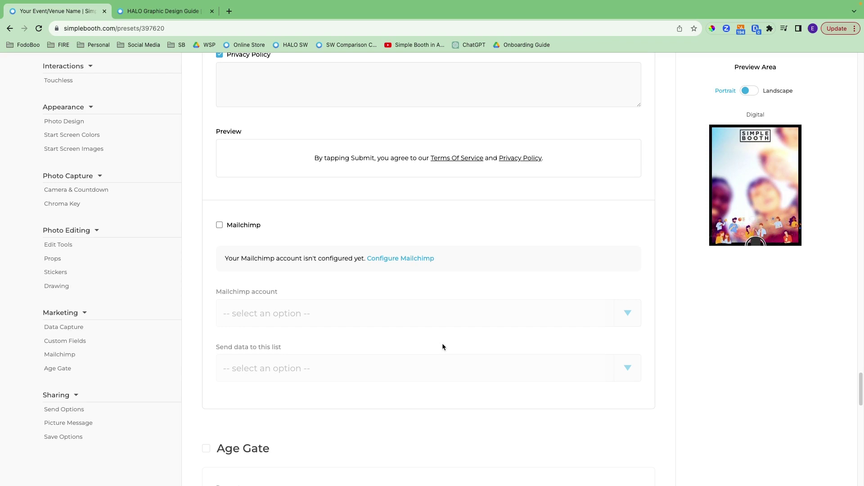
scroll(445, 375, "down", 6)
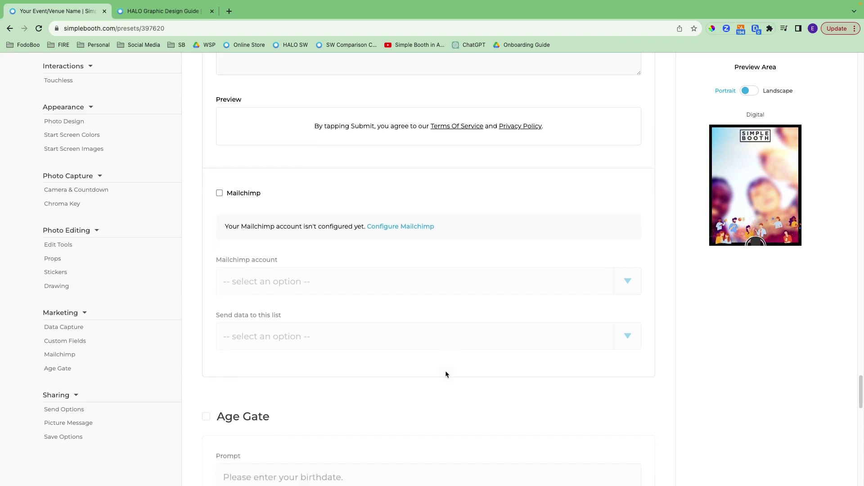
scroll(446, 374, "down", 1)
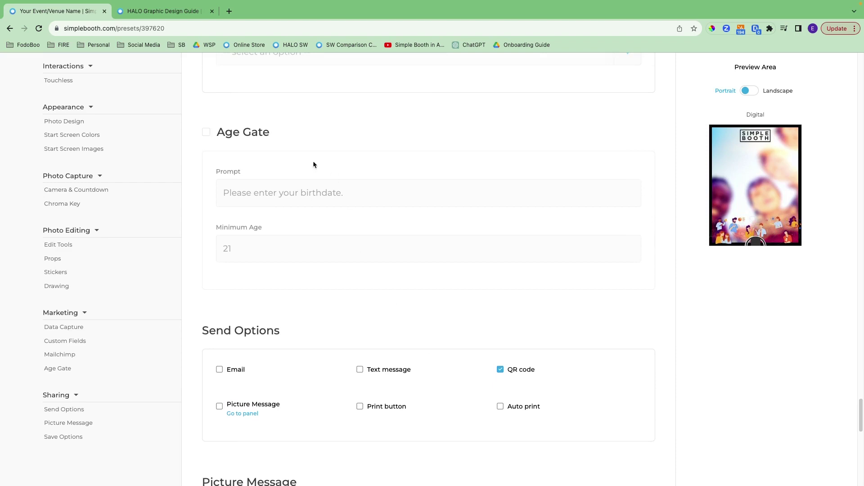
left_click(207, 133)
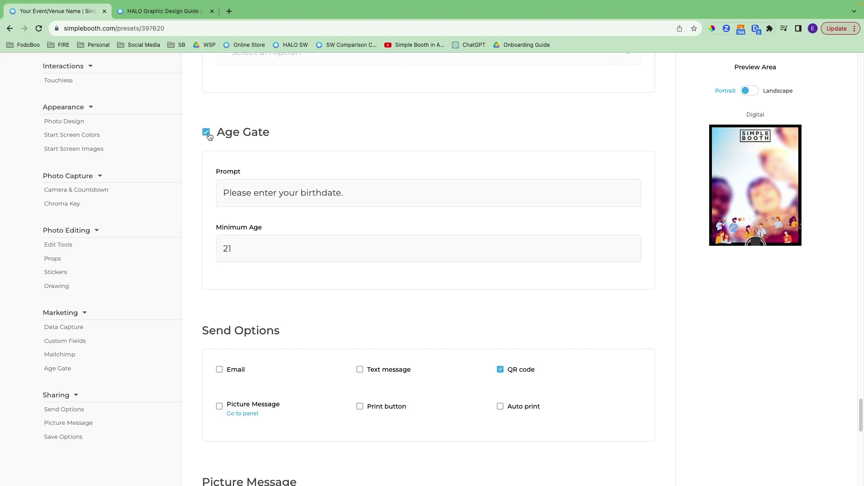
left_click(206, 132)
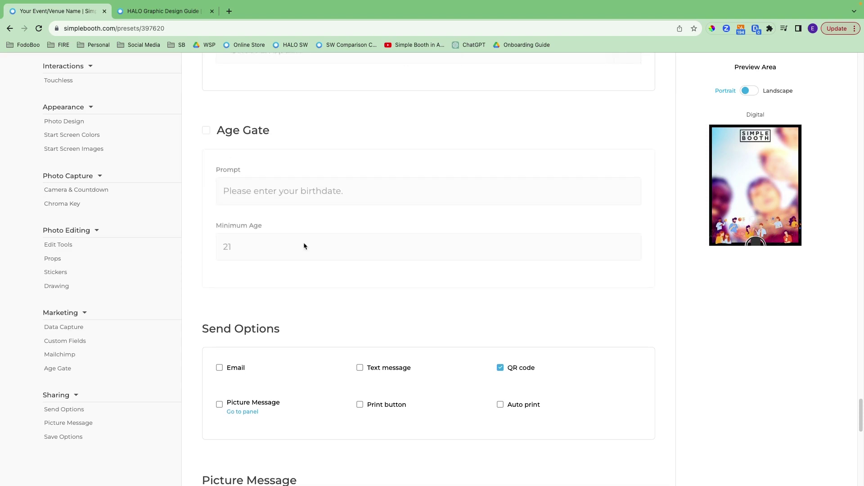
Step: Enable Email, Text message and Picture Message as send options alongside QR code
scroll(303, 245, "down", 4)
scroll(304, 246, "down", 1)
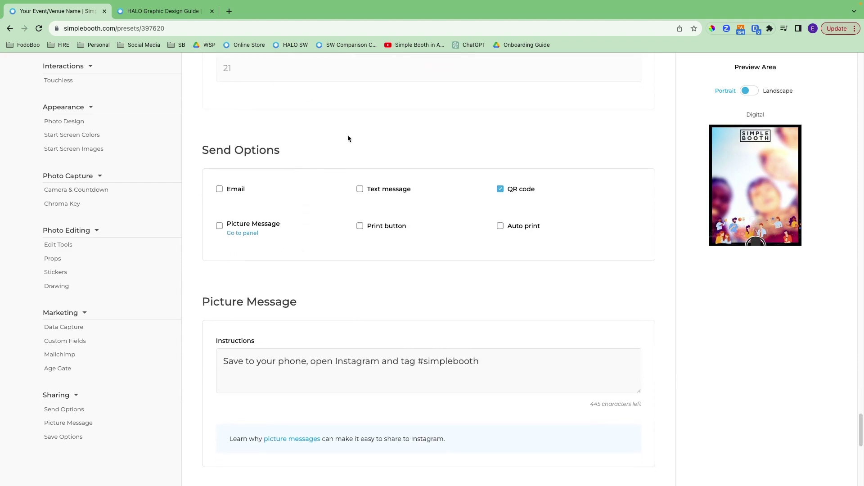
left_click(220, 189)
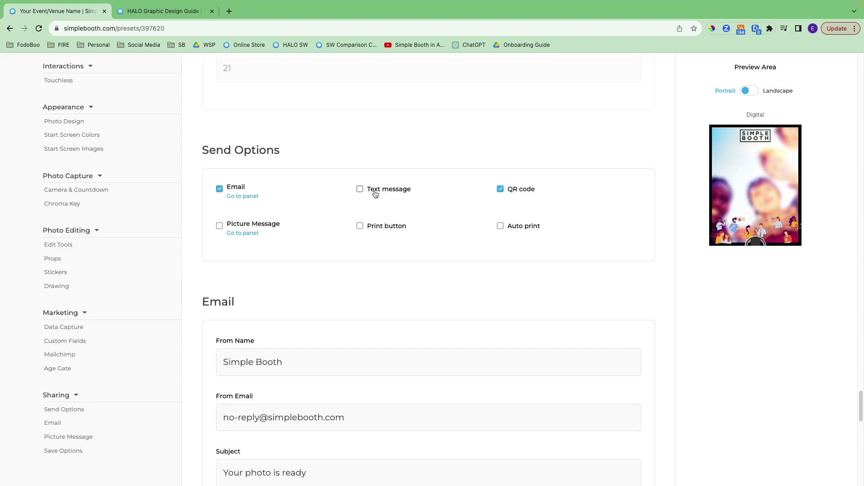
left_click(360, 190)
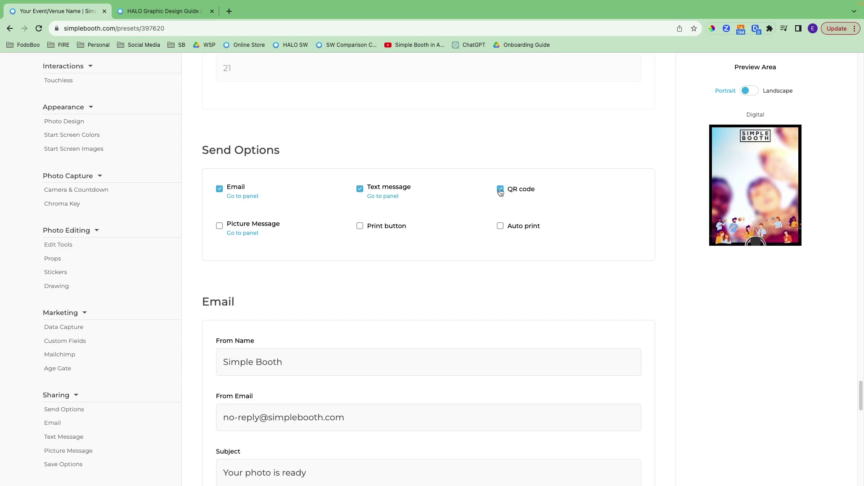
left_click(220, 227)
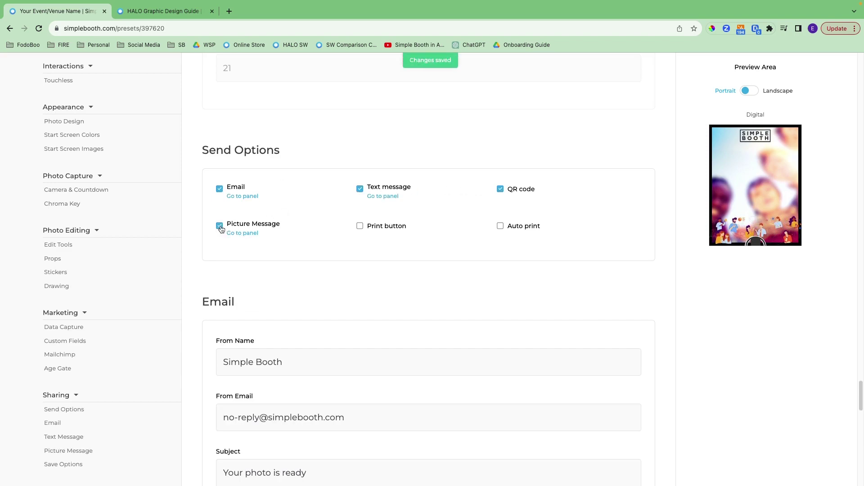
Step: Try the Print button and Auto print send options, review the Print Design settings, and disable both options again
left_click(360, 227)
left_click(500, 226)
left_click(501, 225)
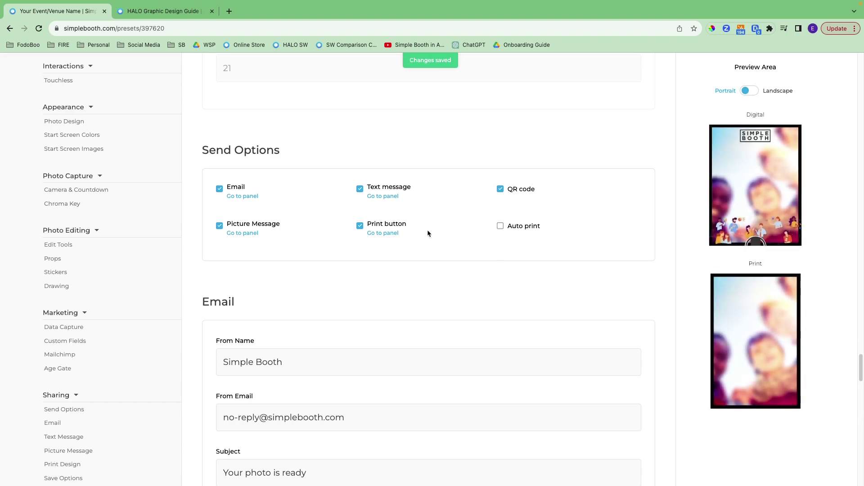
left_click(391, 234)
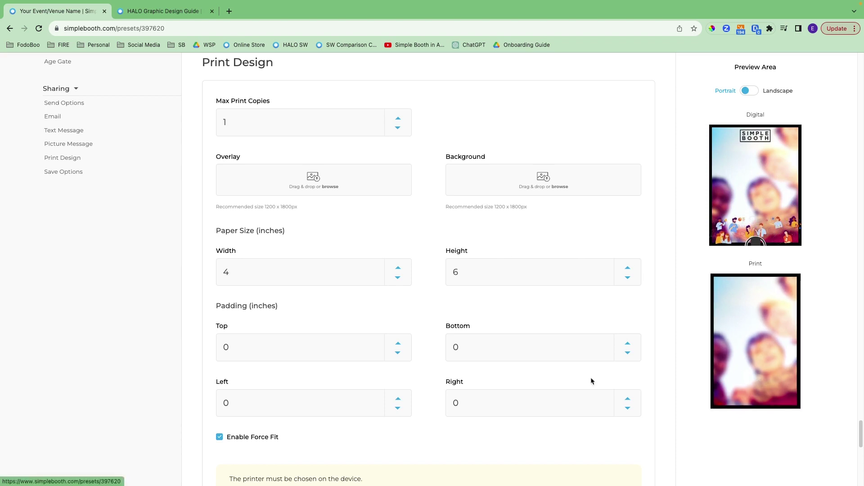
scroll(550, 355, "down", 2)
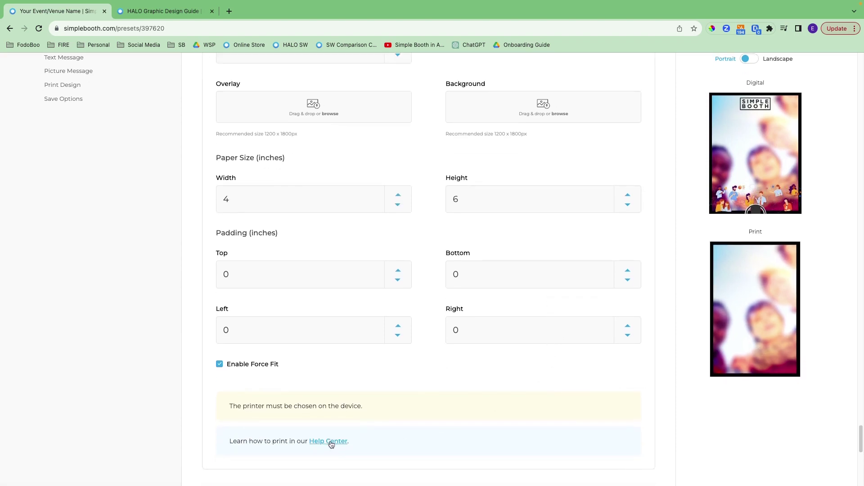
scroll(382, 389, "up", 2)
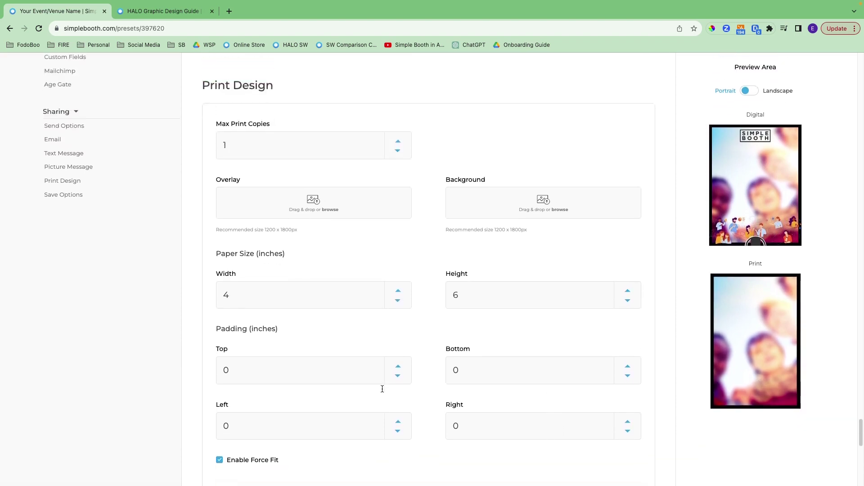
left_click(74, 128)
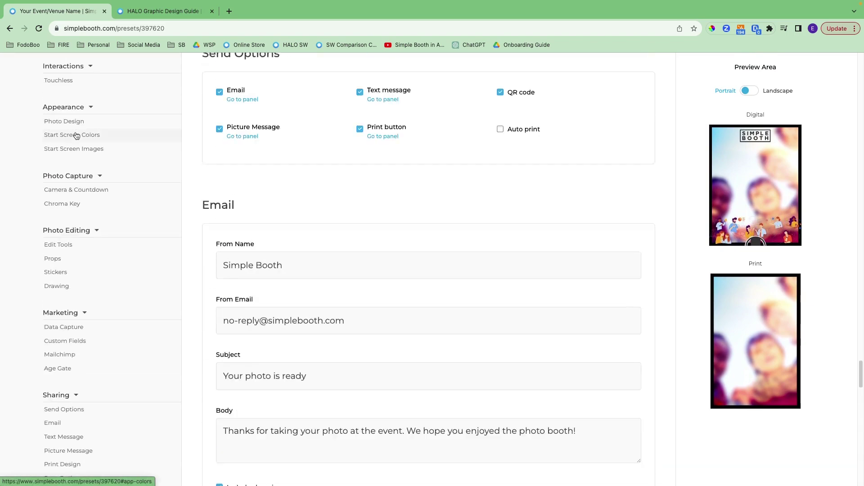
left_click(360, 130)
Step: Review the Email sharing settings, highlighting the sender name, sender address, subject and body text
scroll(351, 270, "down", 1)
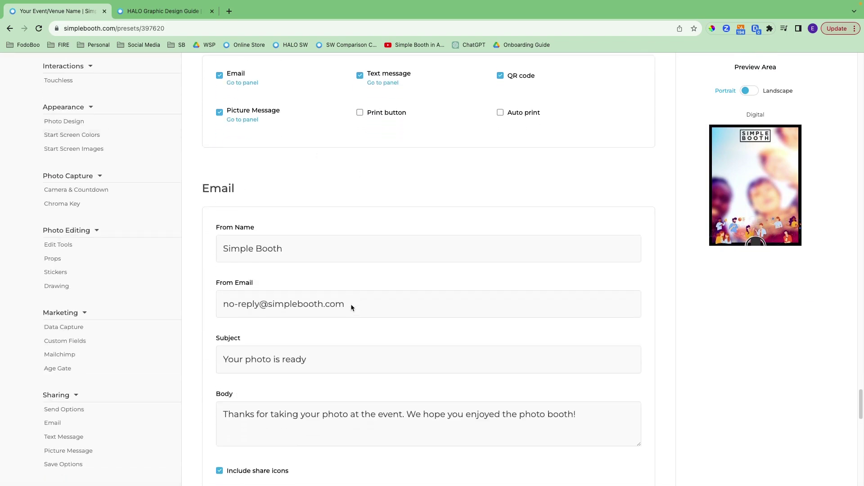
scroll(350, 304, "down", 1)
left_click(255, 220)
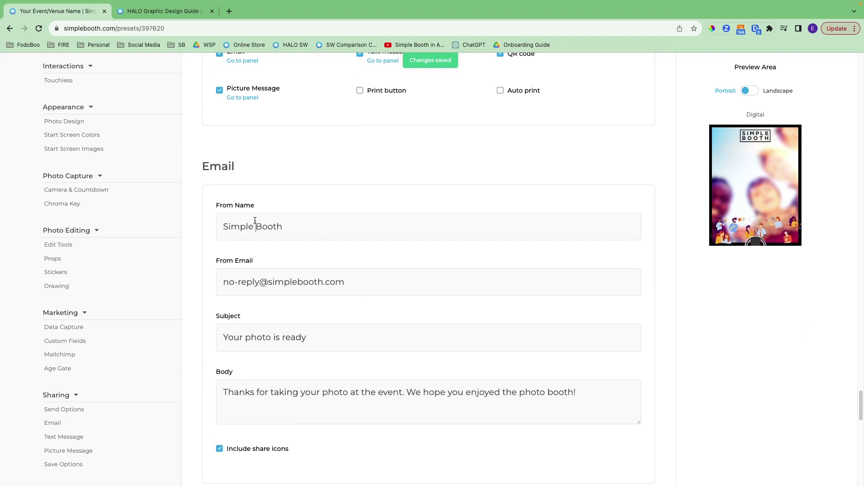
triple_click(255, 221)
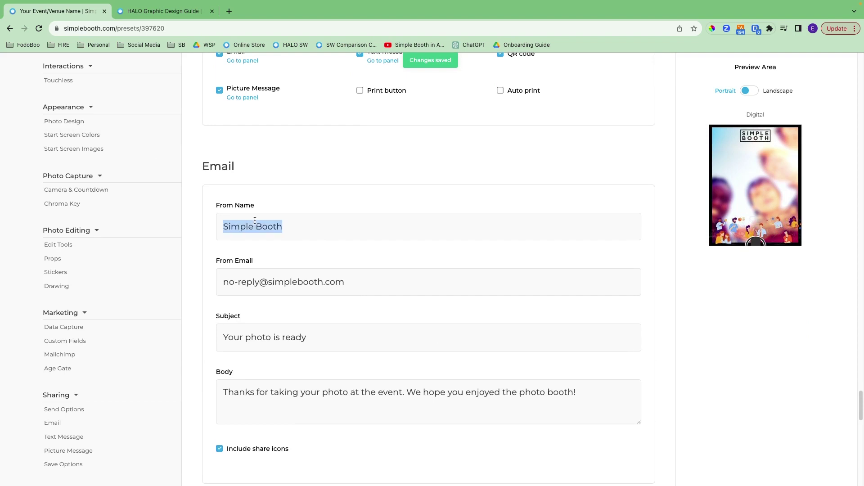
triple_click(276, 284)
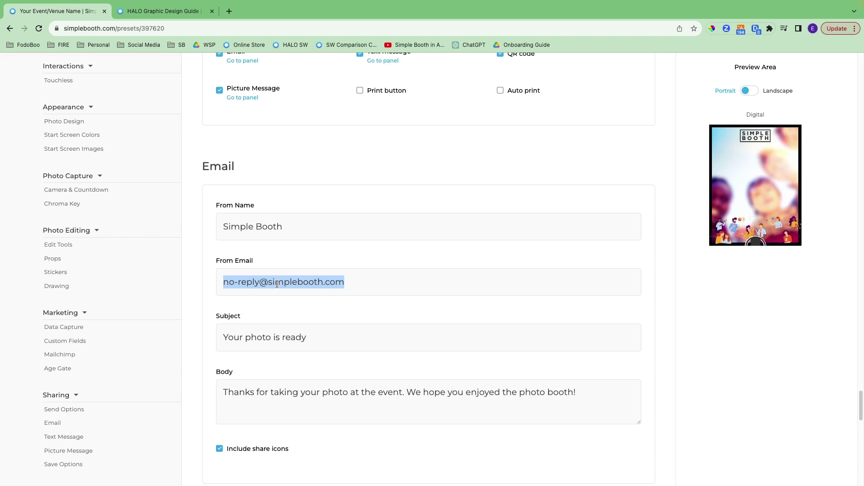
left_click(305, 310)
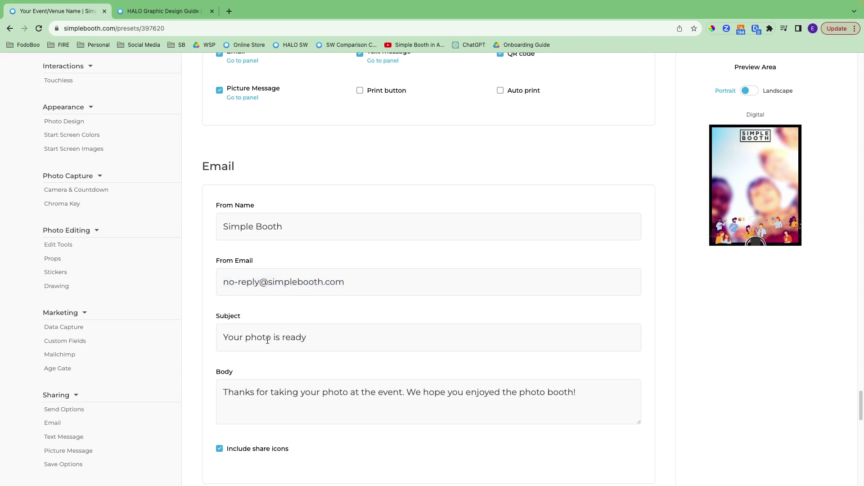
double_click(266, 340)
left_click(267, 341)
triple_click(308, 394)
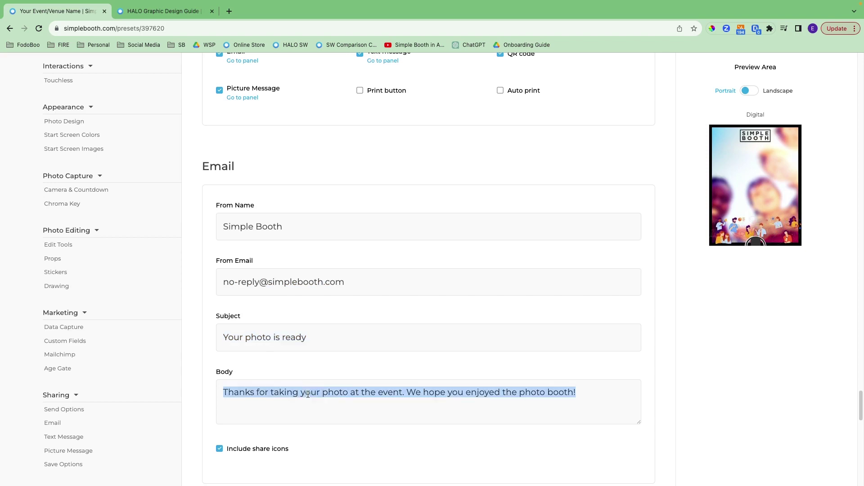
left_click(308, 393)
Step: Review the share icons option and highlight the Text Message body to examine its wording
scroll(309, 393, "down", 3)
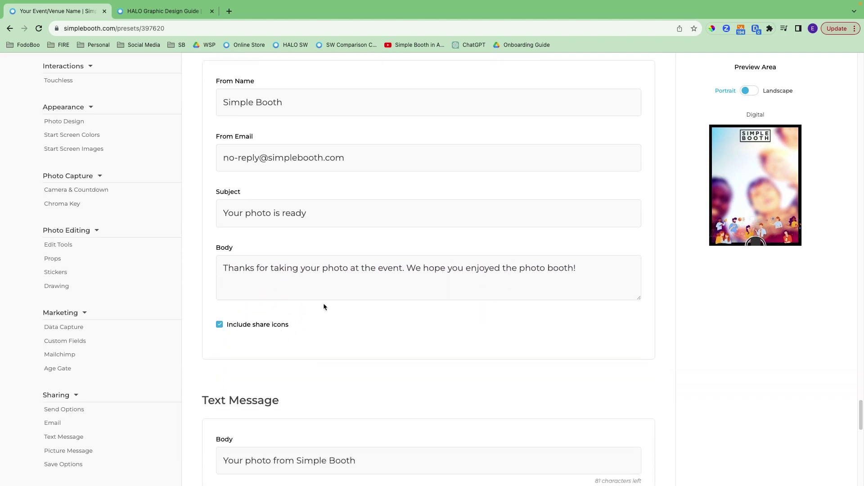
scroll(343, 335, "down", 4)
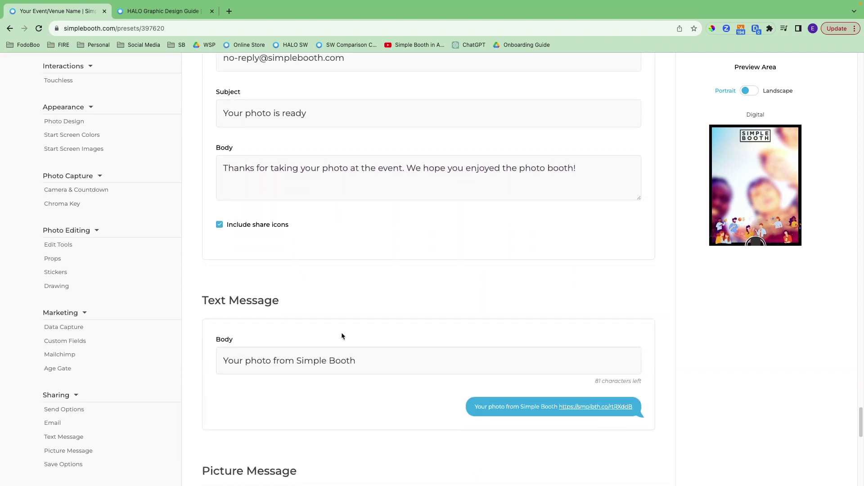
triple_click(360, 279)
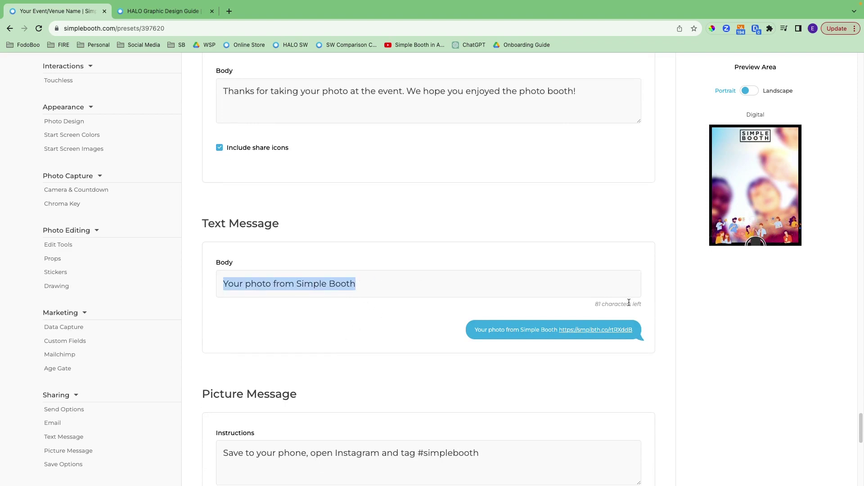
left_click(373, 322)
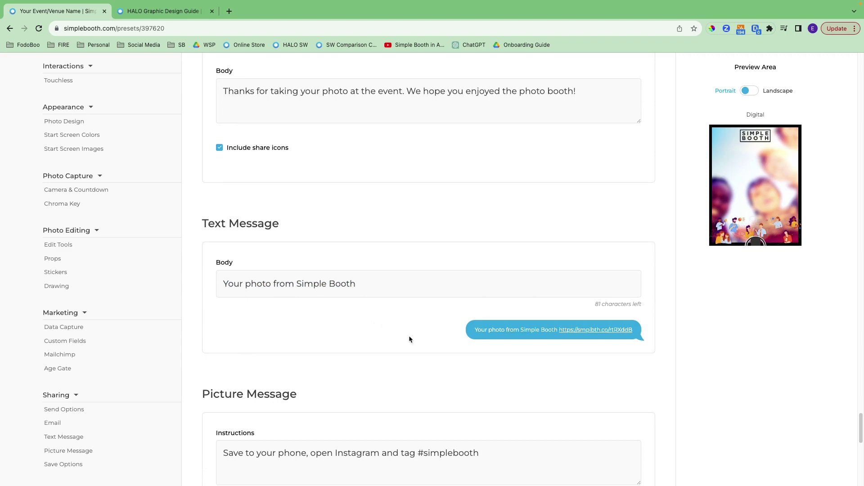
Step: Append the hashtag #halo to the end of the Picture Message instructions
scroll(409, 337, "down", 3)
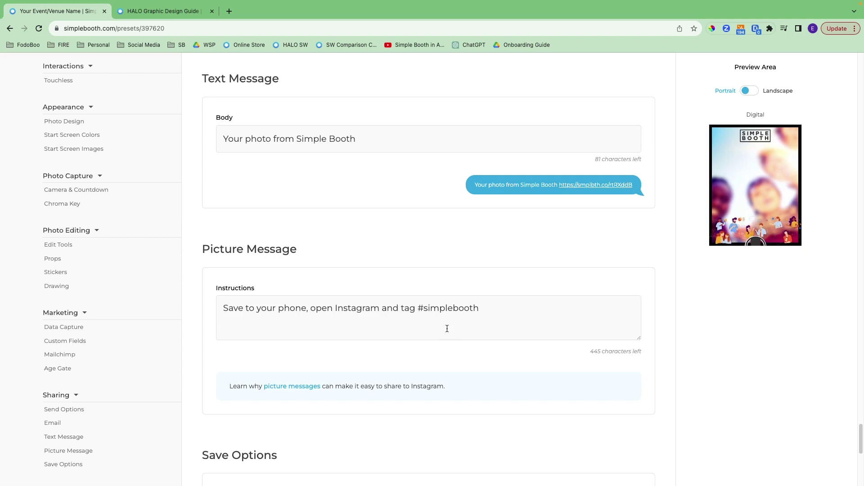
left_click(485, 310)
type("#halo")
Step: Look over the Dropbox and Camera Roll save options and go back up through the preset's settings
scroll(532, 431, "down", 6)
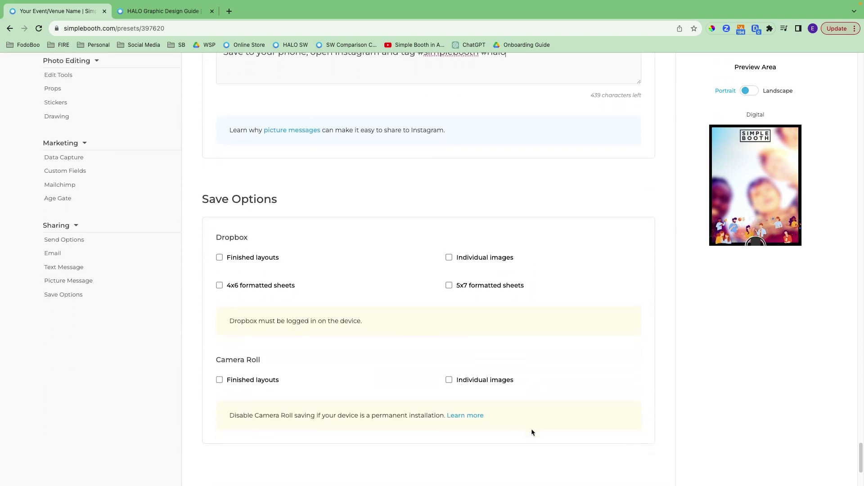
scroll(531, 431, "down", 1)
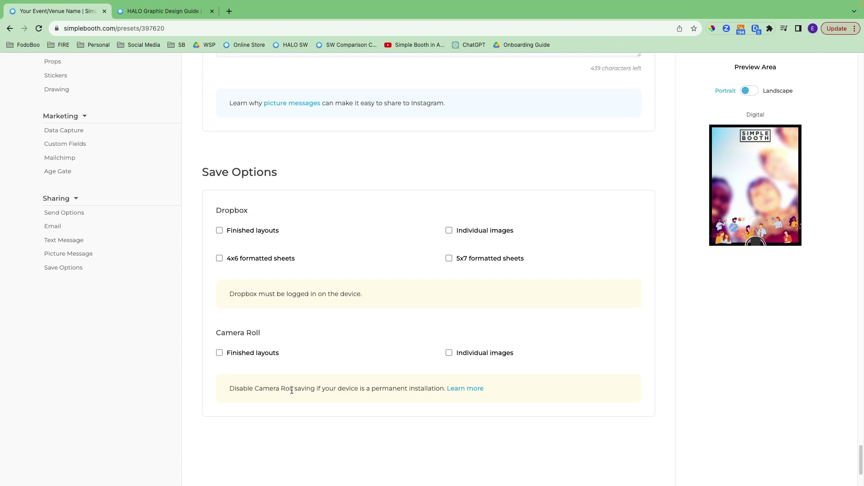
scroll(292, 390, "up", 15)
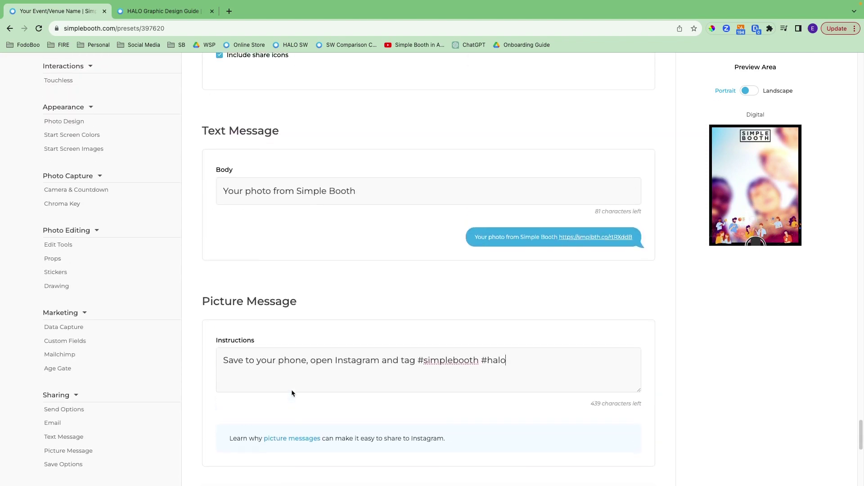
scroll(292, 390, "up", 20)
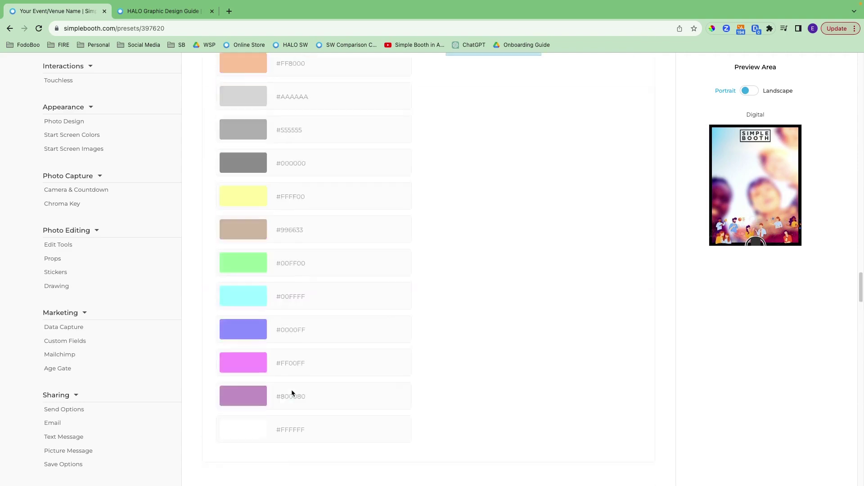
Step: Go to the galleries list and look over the All, Active and Archived filters and the actions available for the gallery
scroll(292, 393, "up", 20)
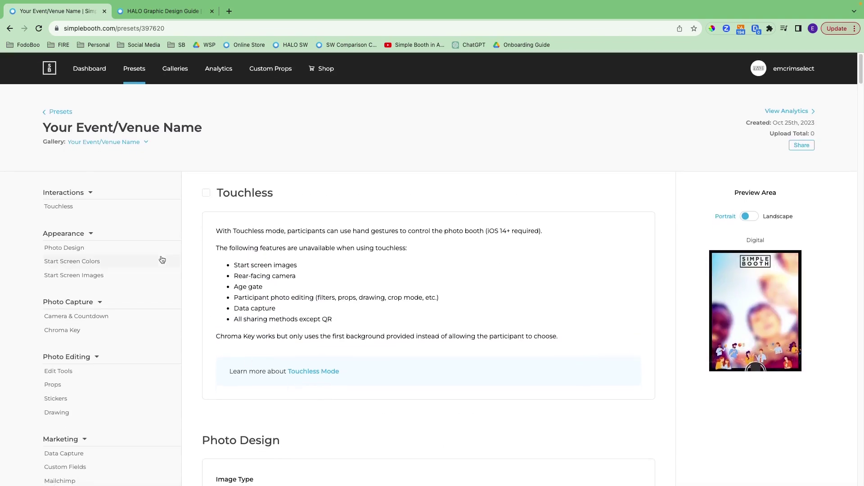
left_click(175, 72)
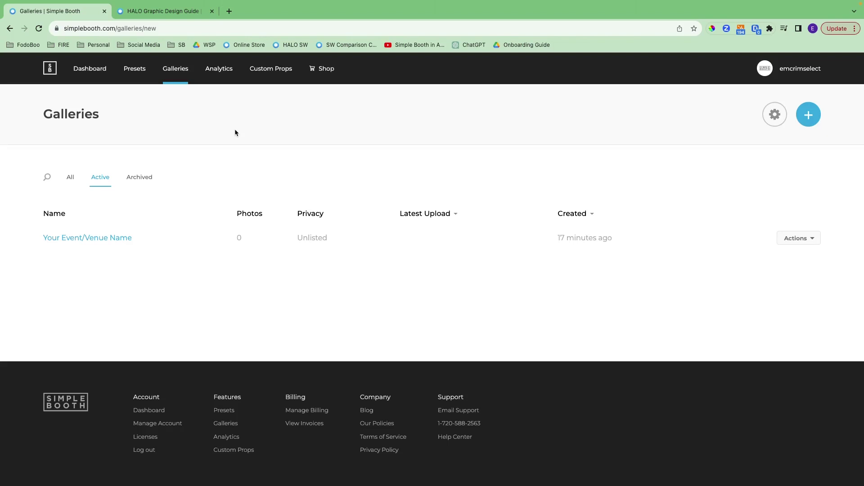
left_click(70, 177)
left_click(101, 181)
left_click(140, 178)
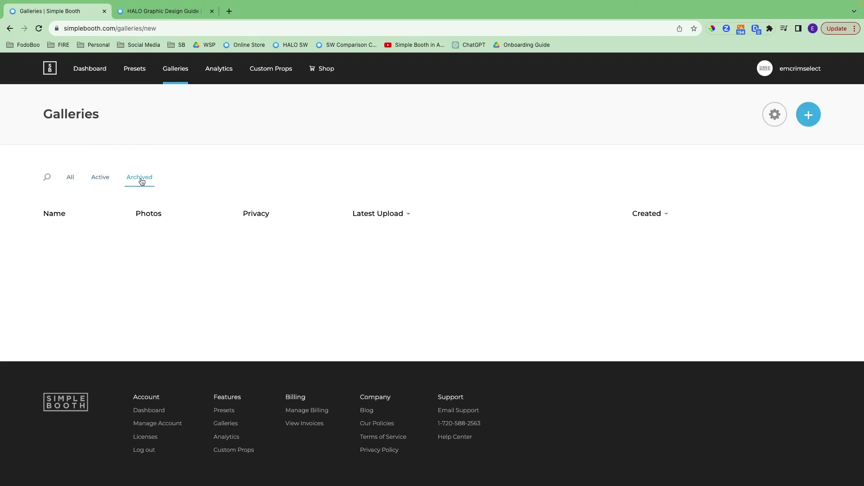
left_click(100, 180)
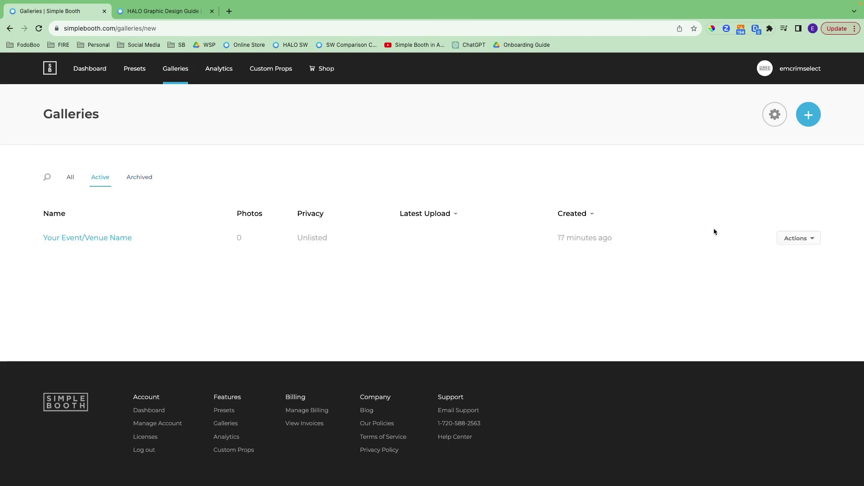
left_click(804, 239)
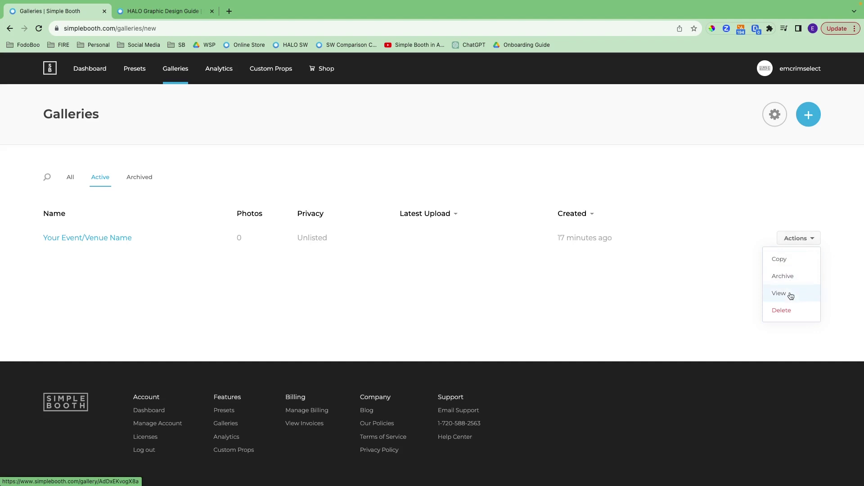
left_click(703, 145)
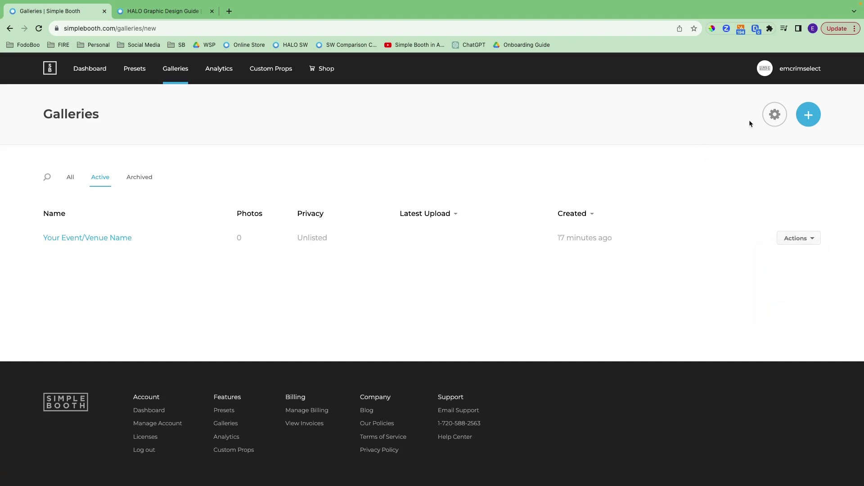
Step: Set the default privacy for all new galleries to Unlisted and save it
left_click(774, 119)
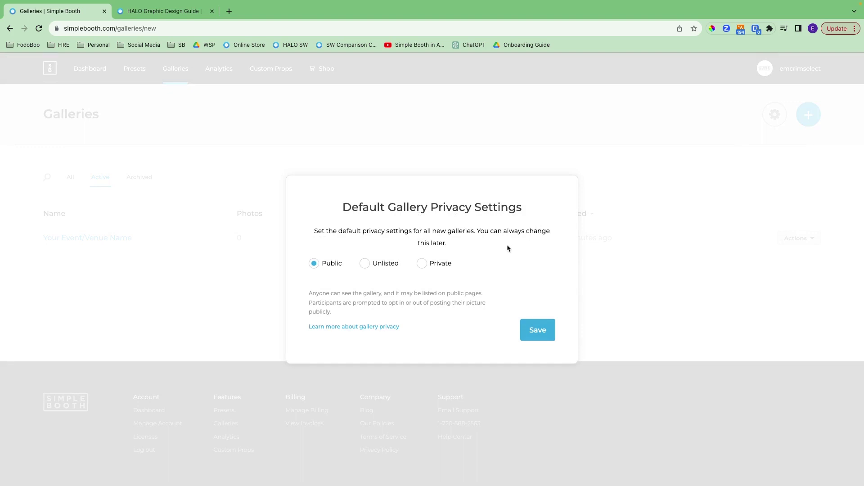
left_click(364, 265)
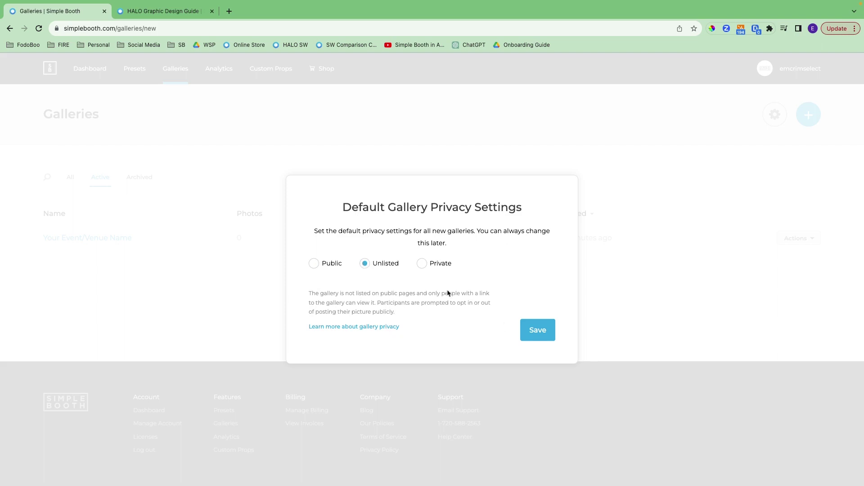
left_click(542, 339)
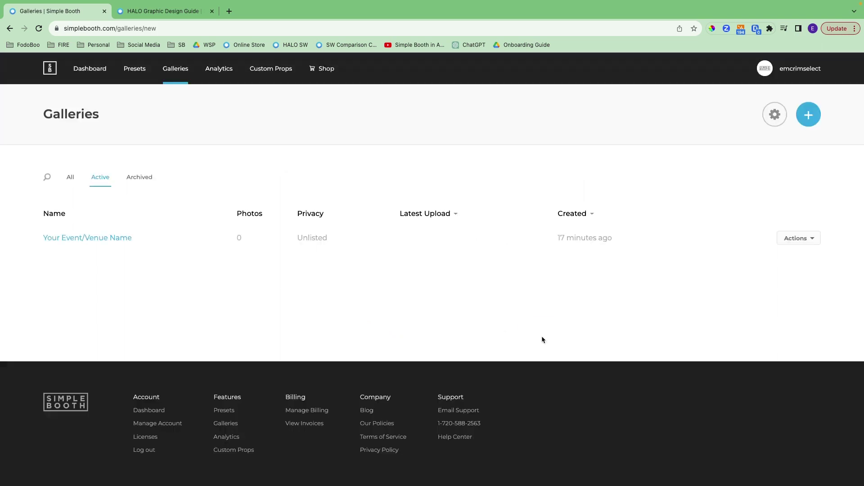
Step: Open the Your Event/Venue Name gallery and review its title, description and hashtag settings
left_click(106, 241)
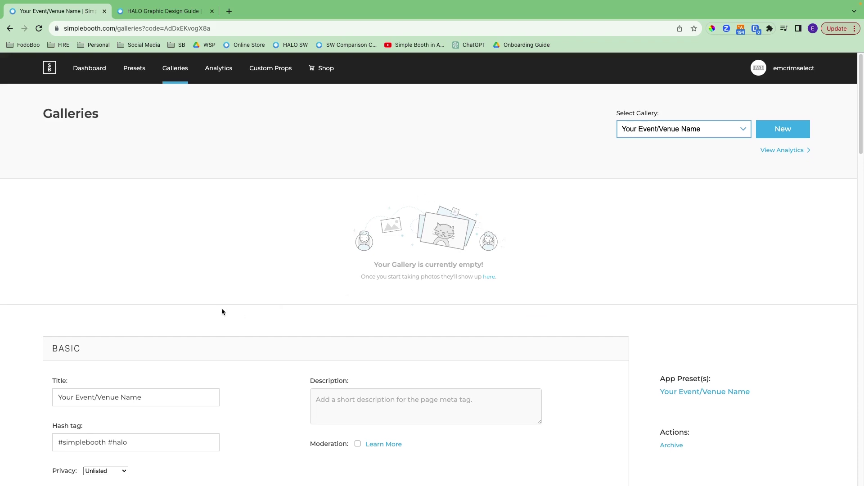
scroll(222, 311, "down", 4)
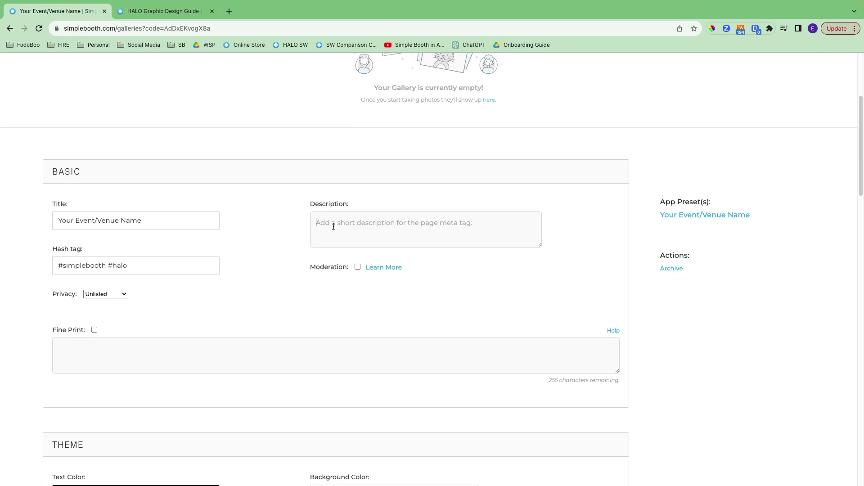
left_click(143, 264)
Step: Try out gallery moderation by enabling it and viewing the photo moderation page, and switch it back off
left_click(358, 269)
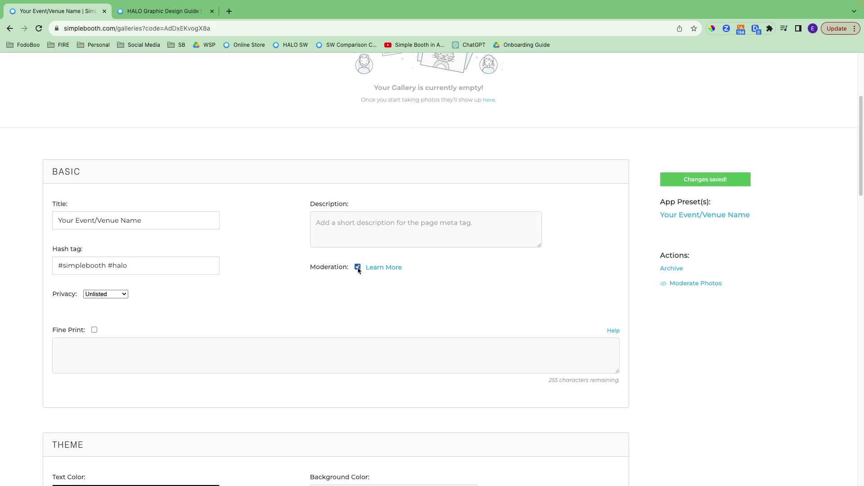
left_click(699, 287)
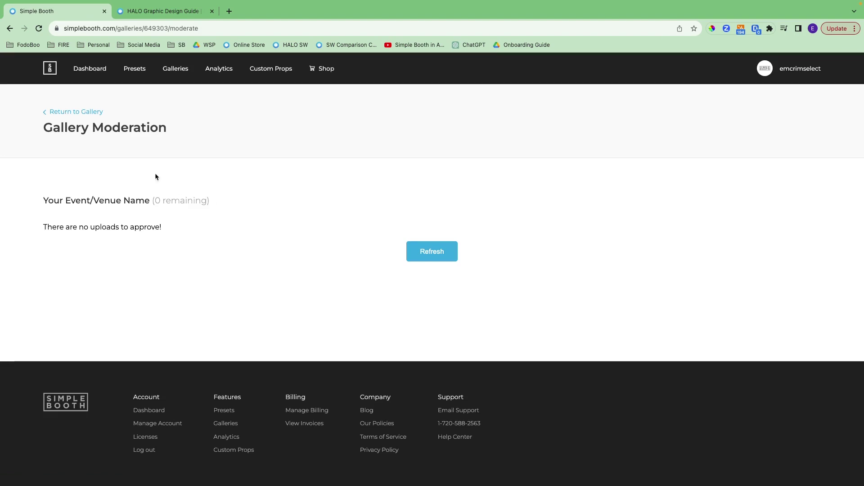
left_click(75, 112)
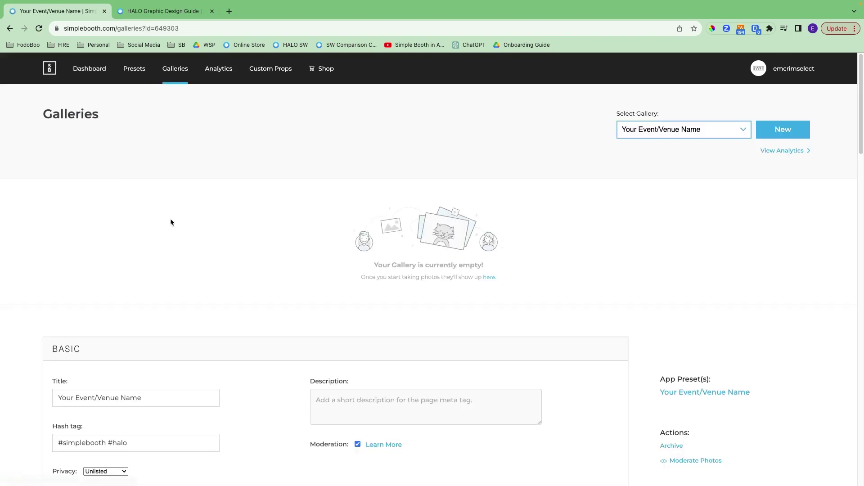
scroll(218, 260, "down", 5)
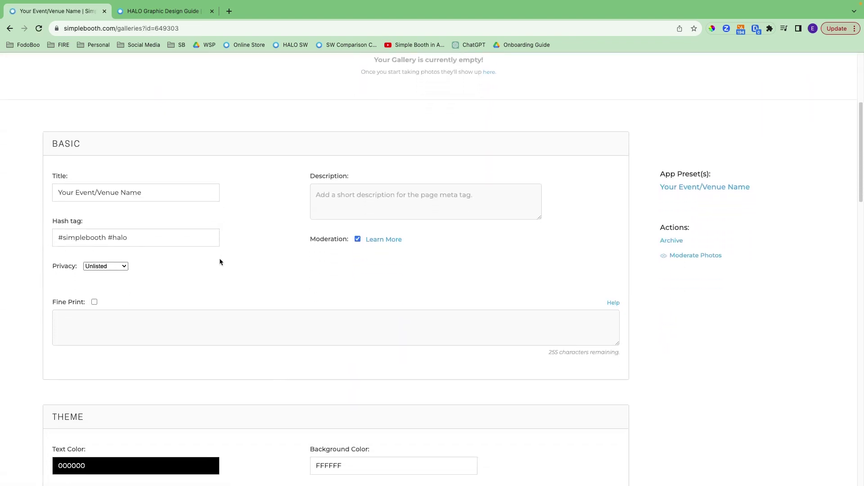
left_click(358, 239)
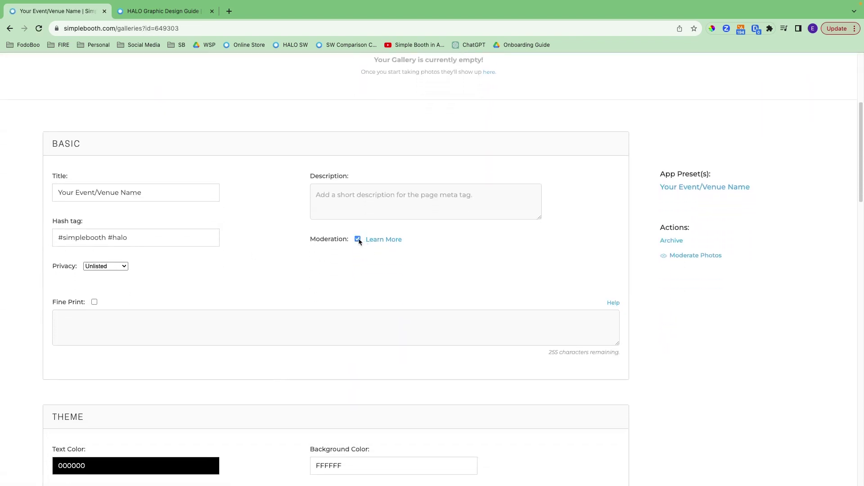
Step: Check the gallery's privacy choices, leaving it Unlisted, and enable the fine print with the text "Hello!"
left_click(125, 268)
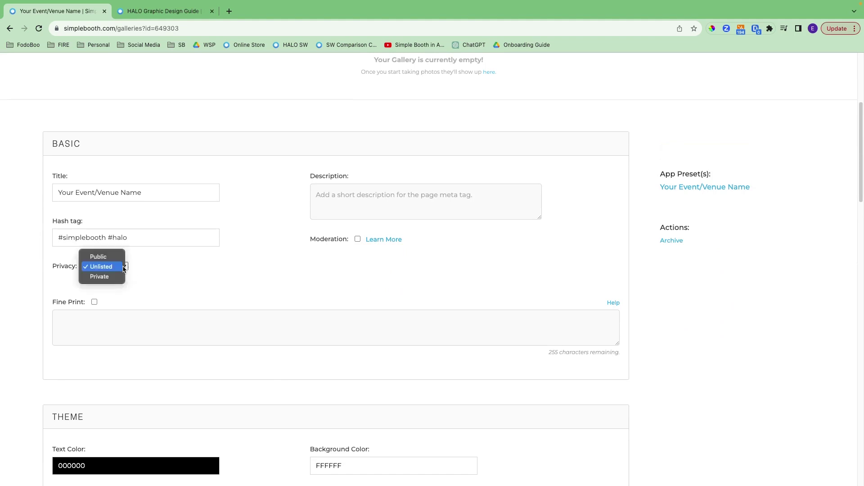
left_click(154, 271)
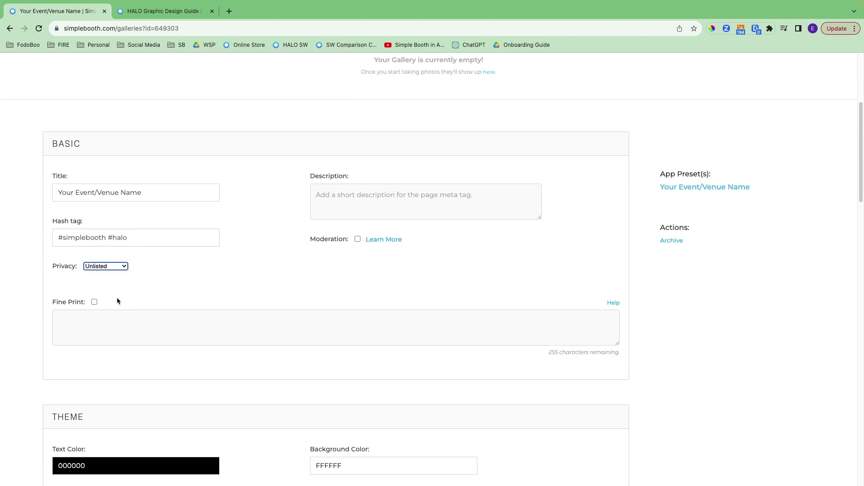
left_click(95, 302)
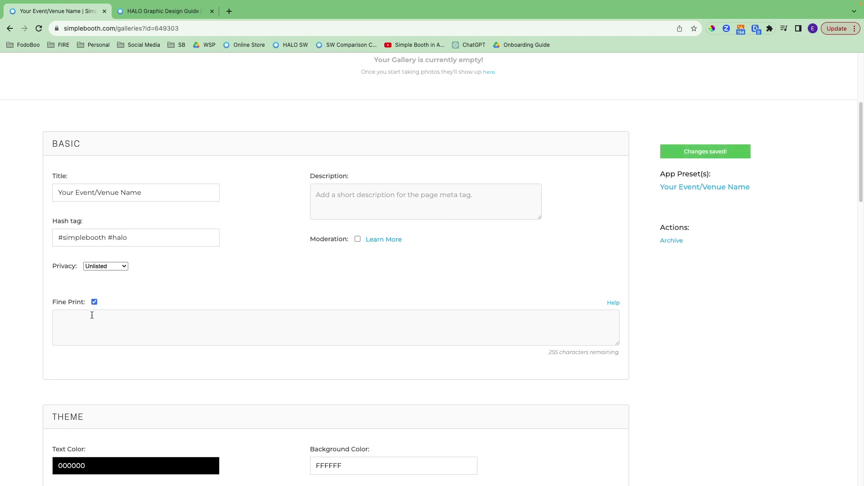
left_click(92, 315)
type("Hello!")
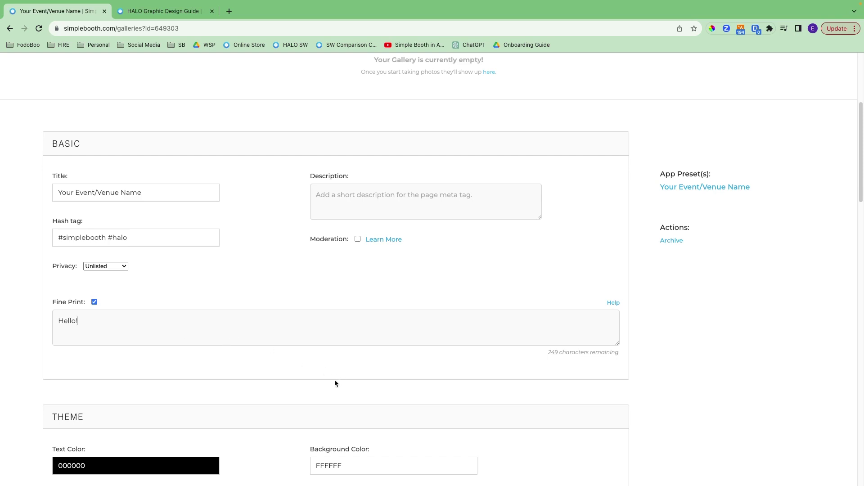
Step: Examine the color pickers for the gallery theme's text and background without changing either color
scroll(307, 392, "down", 5)
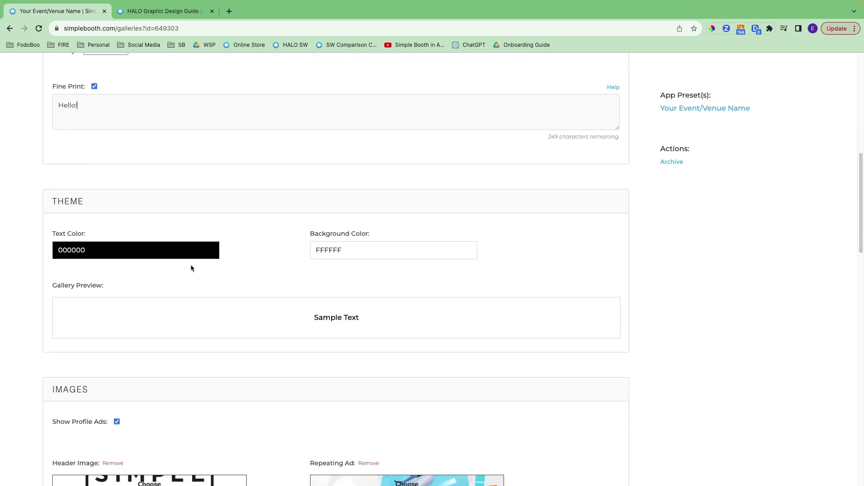
left_click(157, 257)
left_click(268, 284)
left_click(345, 252)
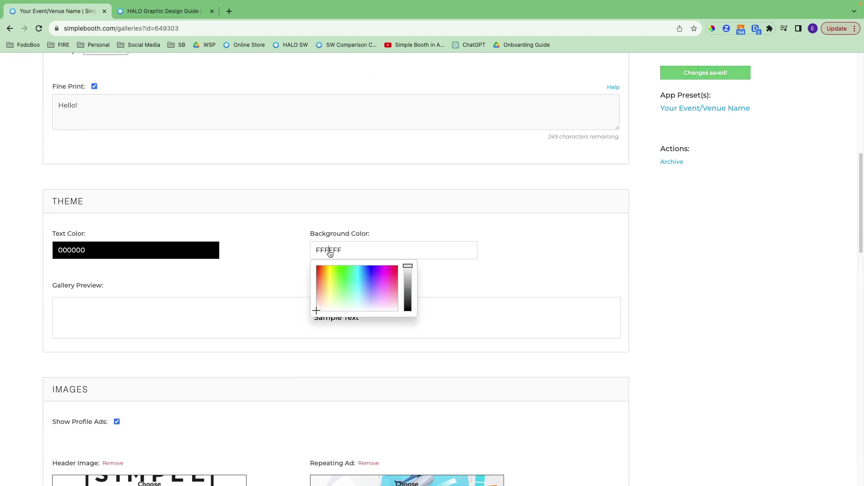
left_click(265, 275)
Step: Open the simplebooth.com home page in a new browser tab and copy its address
scroll(265, 276, "down", 3)
scroll(264, 276, "down", 2)
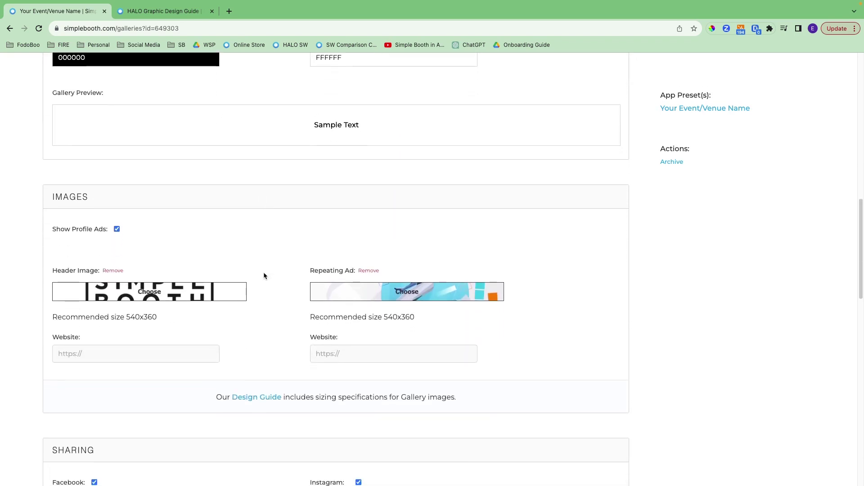
left_click(229, 11)
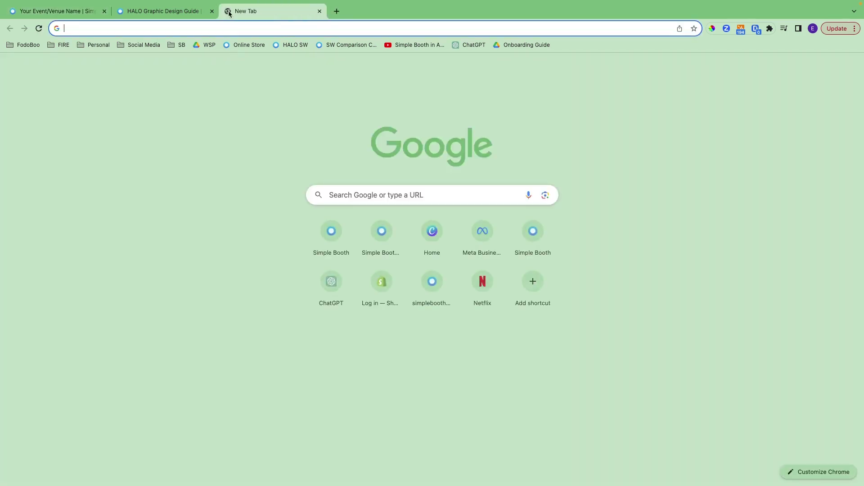
type("sim")
key("Return")
left_click(221, 29)
key("ctrl+c")
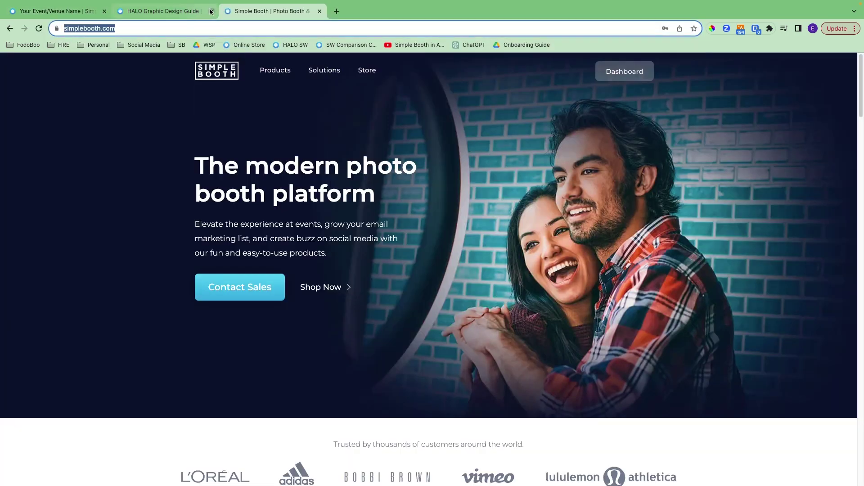
left_click(212, 11)
left_click(54, 11)
left_click(131, 352)
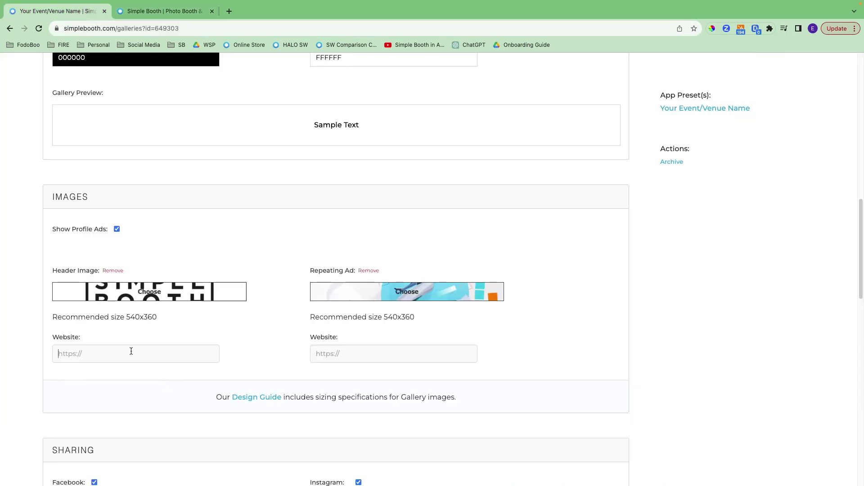
key("ctrl+v")
left_click(359, 358)
key("ctrl+v")
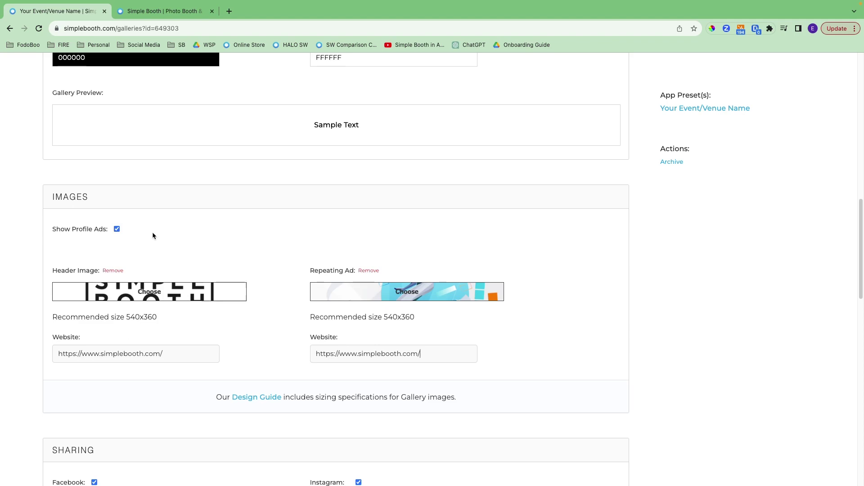
Step: Review the gallery's sharing options and append the hashtag #halo to the Instagram message body
scroll(293, 263, "down", 2)
scroll(294, 263, "down", 4)
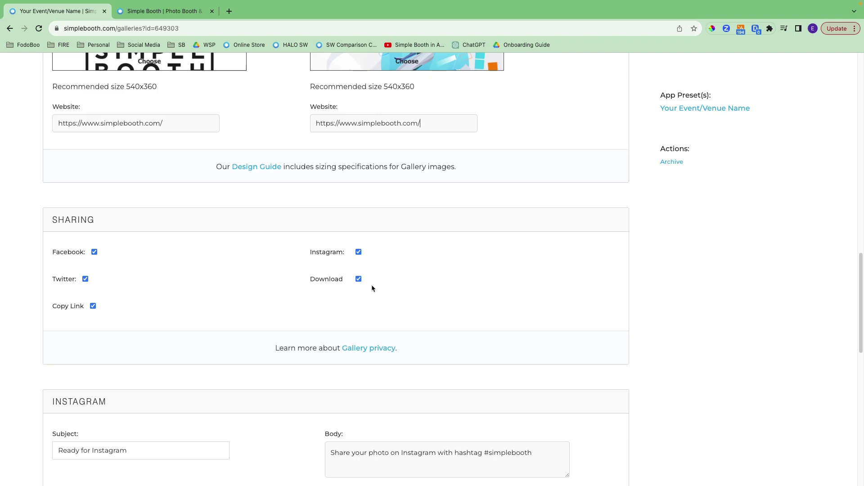
scroll(275, 291, "down", 4)
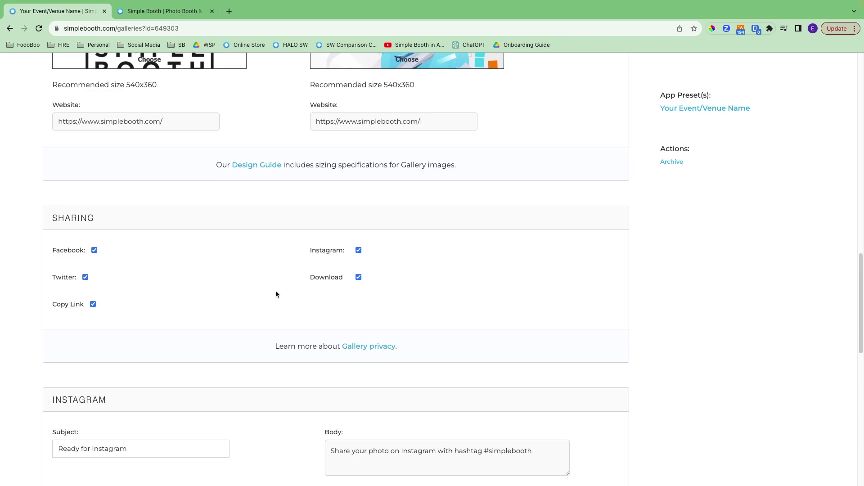
scroll(276, 294, "down", 1)
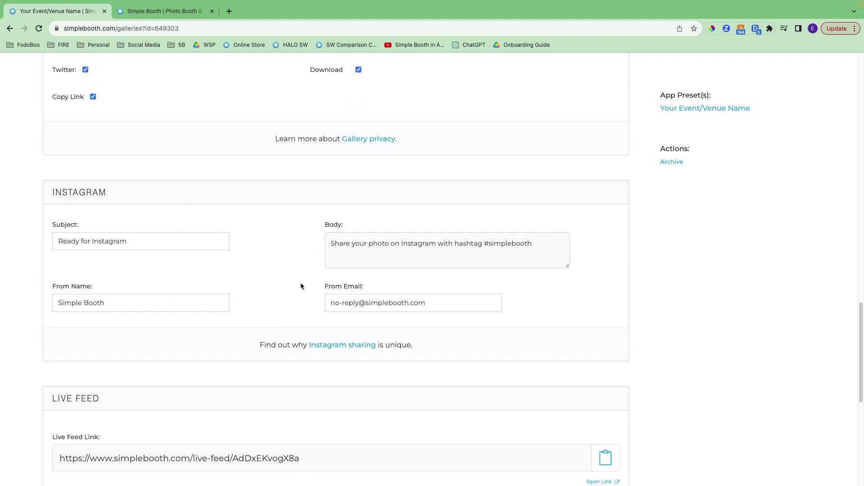
left_click(546, 243)
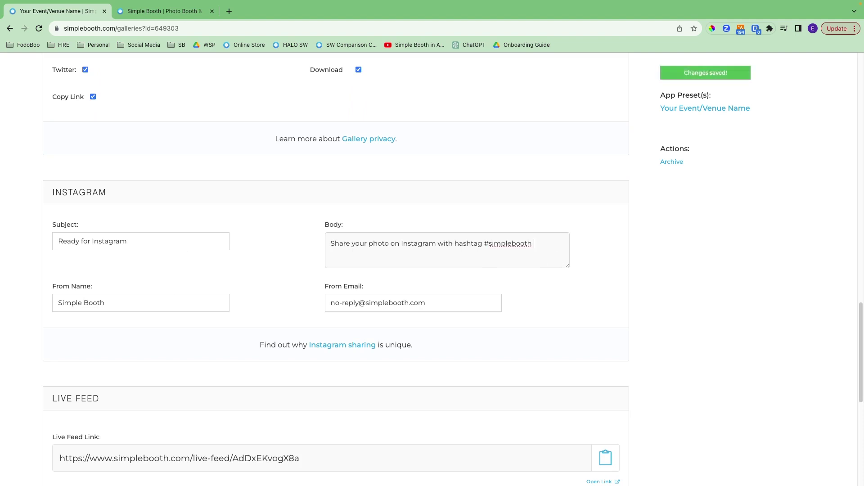
type("#halo")
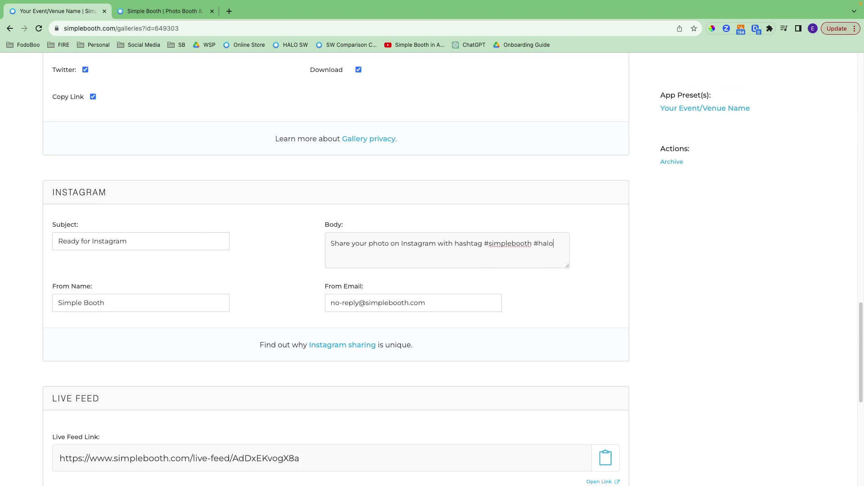
Step: Upload ad.png from the Graphics folder as an ad for the gallery's live feed
scroll(535, 336, "down", 4)
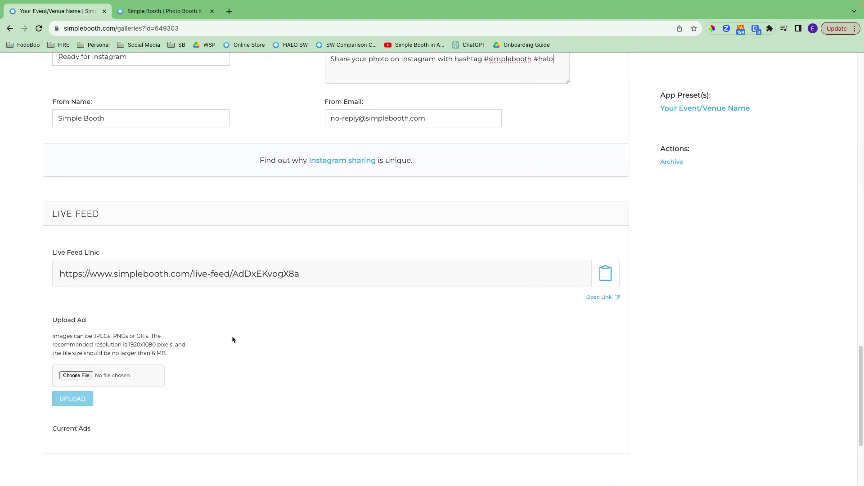
left_click(88, 377)
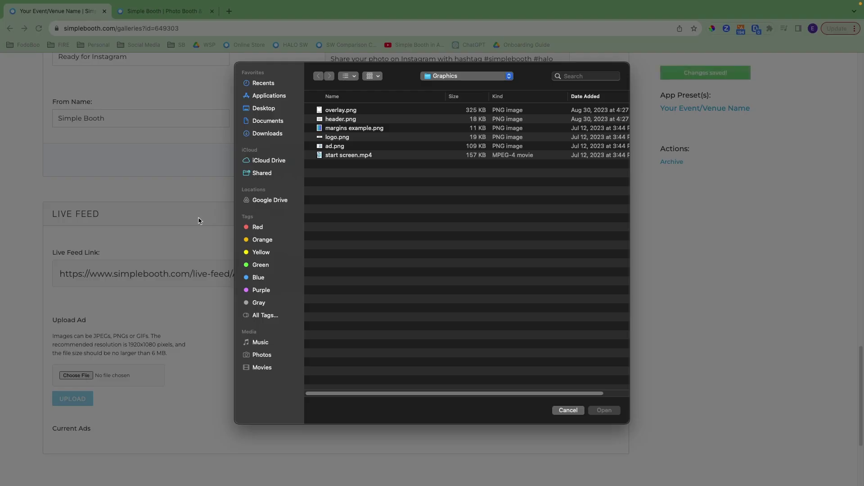
left_click(341, 146)
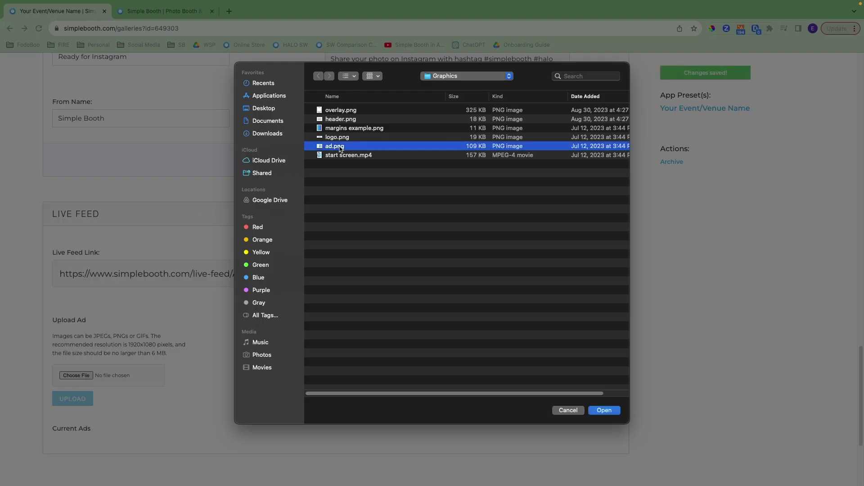
left_click(601, 410)
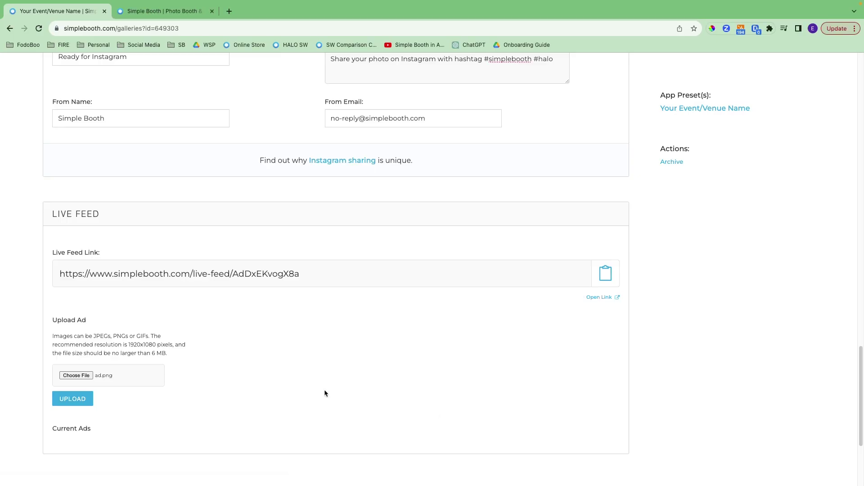
left_click(82, 398)
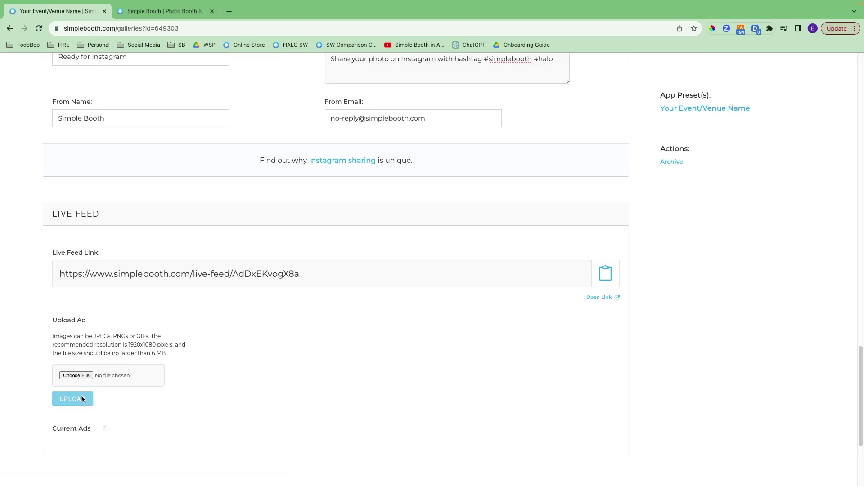
Step: Open the gallery's live feed link, set its background color to white (FFFFFF), and close the live feed tab
scroll(235, 355, "down", 2)
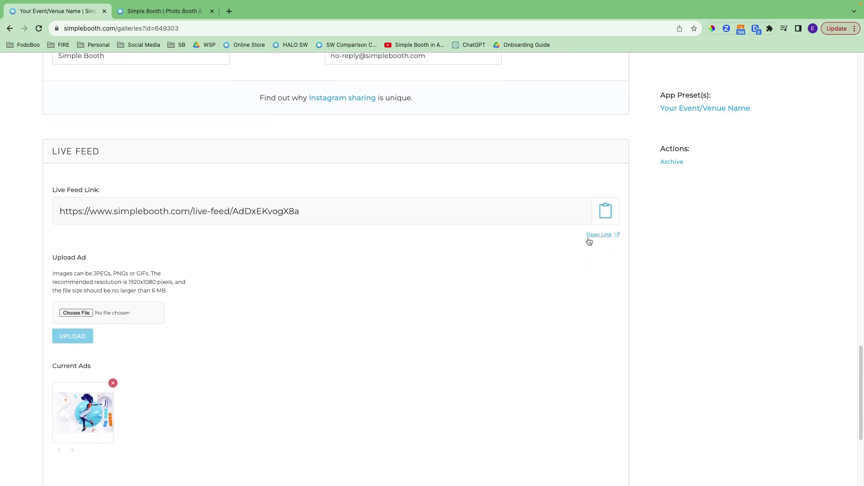
left_click(599, 235)
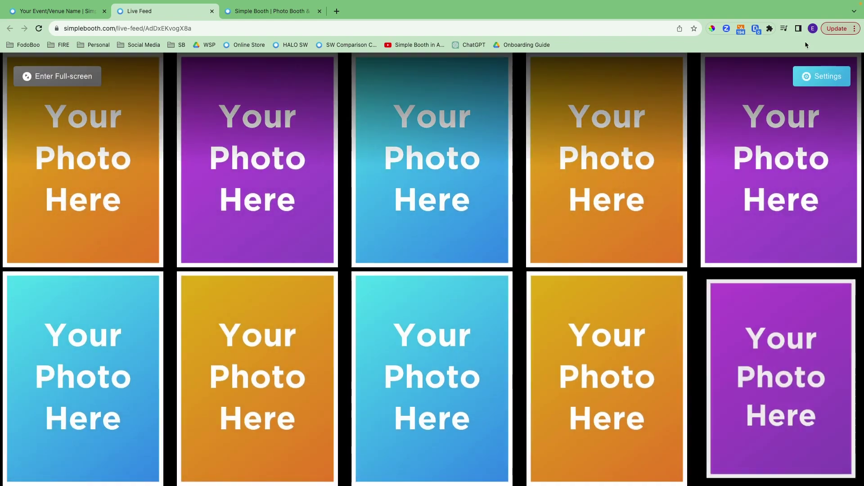
left_click(822, 77)
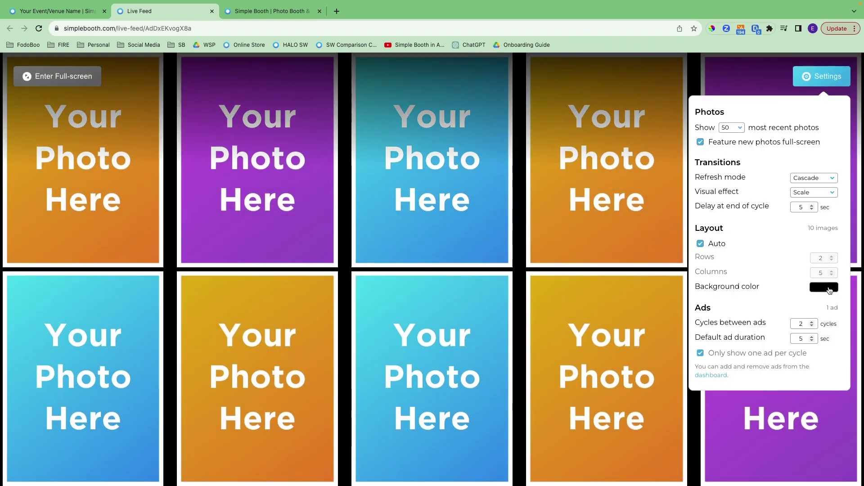
left_click(830, 289)
left_click(703, 273)
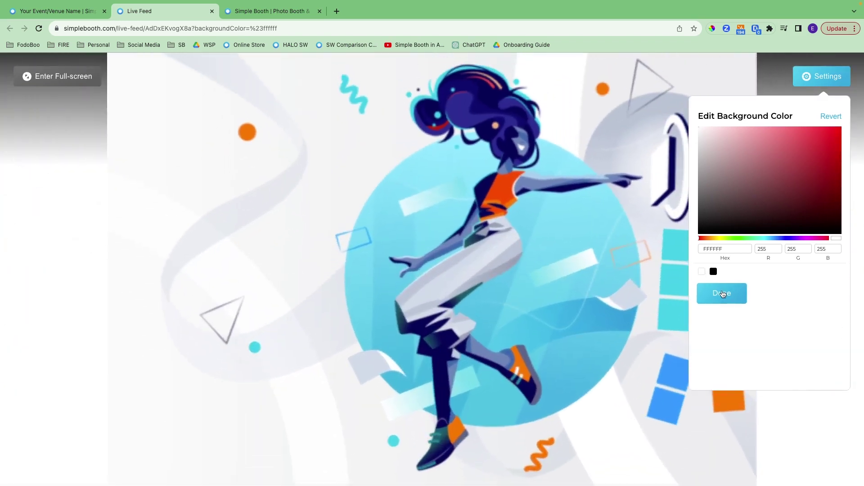
left_click(723, 294)
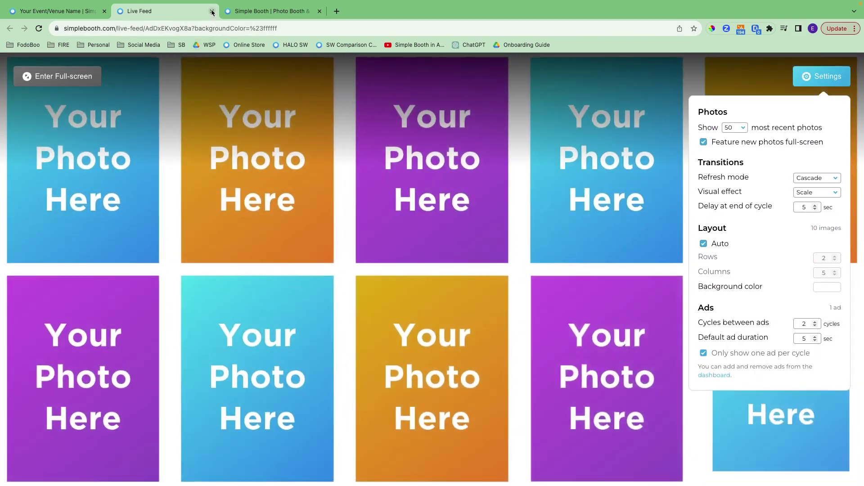
left_click(212, 11)
Step: Open the gallery's public page, view the HTML embed code for promoting it, and dismiss the dialog
scroll(289, 379, "down", 2)
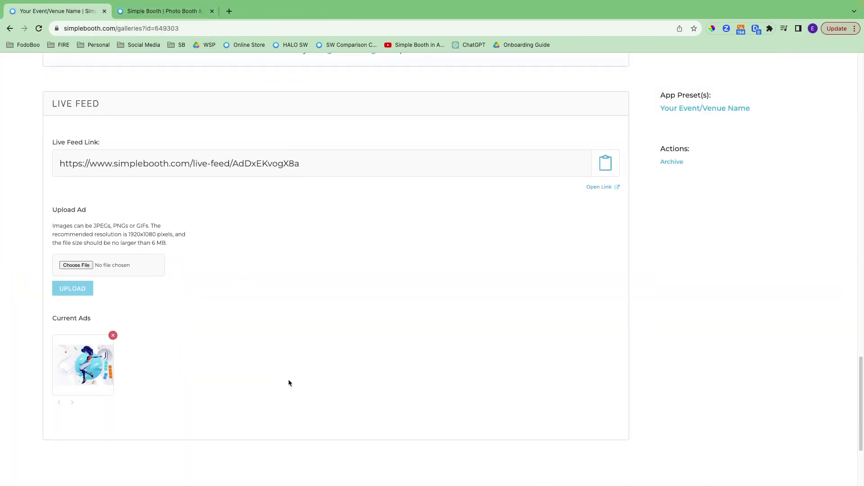
scroll(289, 382, "up", 20)
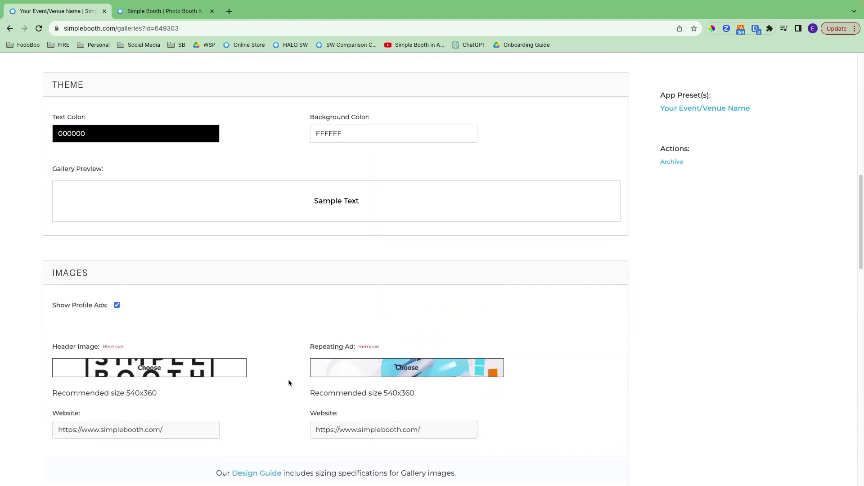
scroll(289, 381, "up", 3)
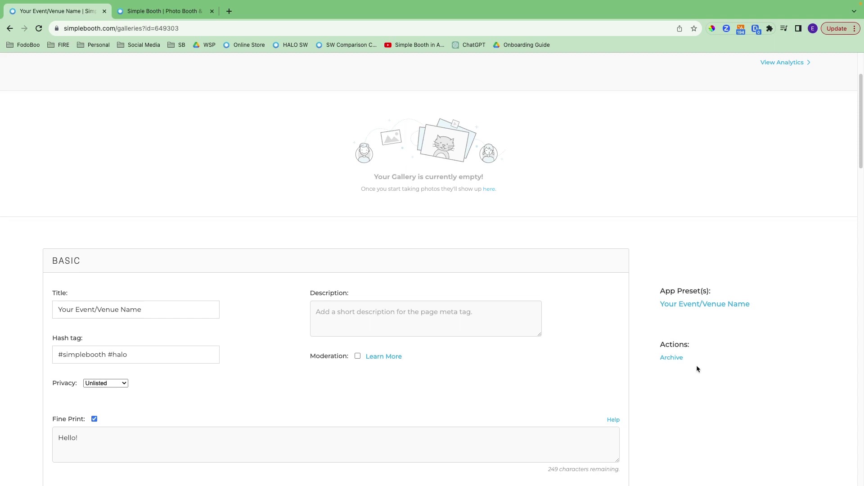
scroll(696, 365, "up", 3)
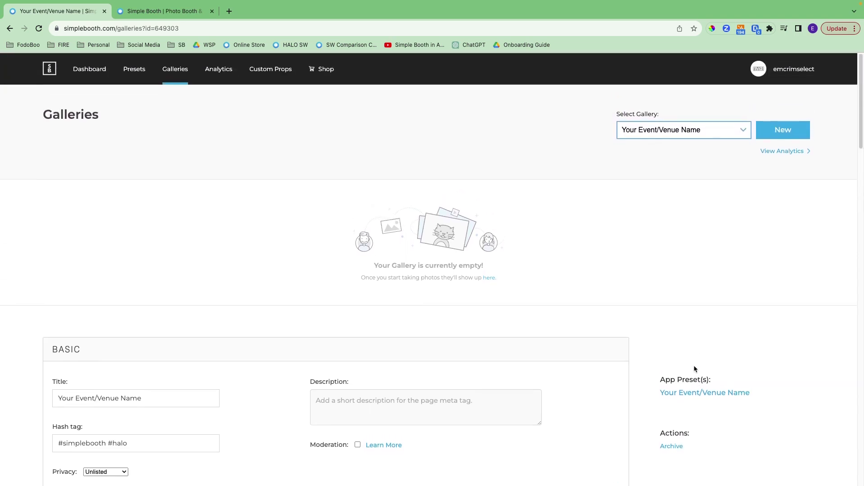
left_click(489, 276)
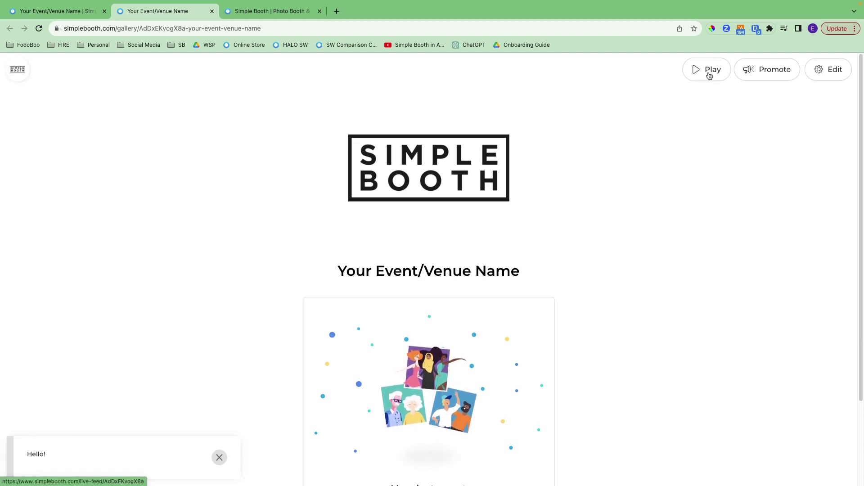
left_click(763, 75)
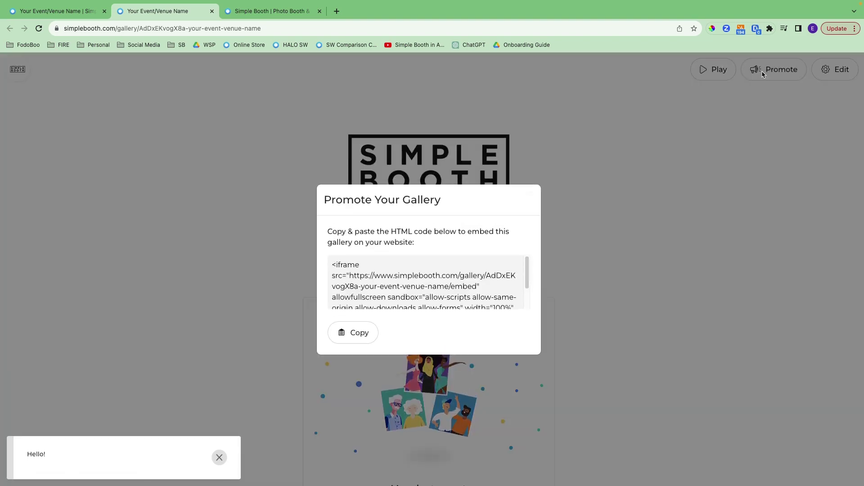
left_click(751, 152)
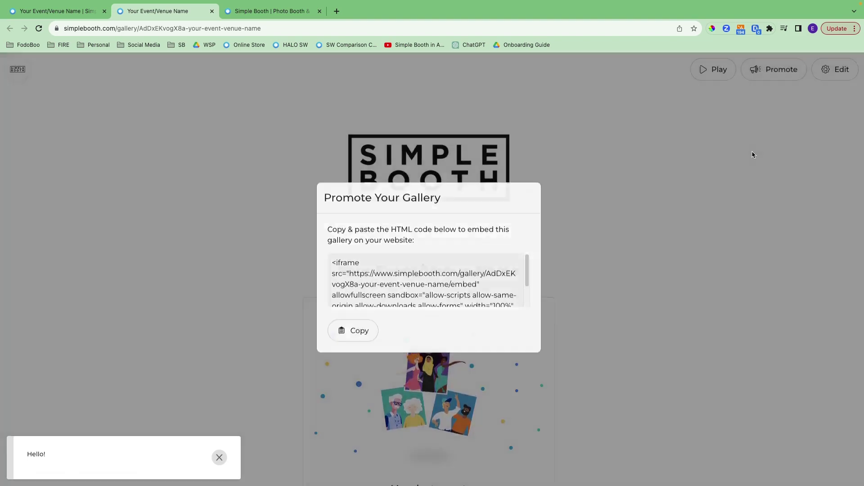
Step: View the public profile page and its promotional embed button code, and return to the public gallery page
left_click(18, 70)
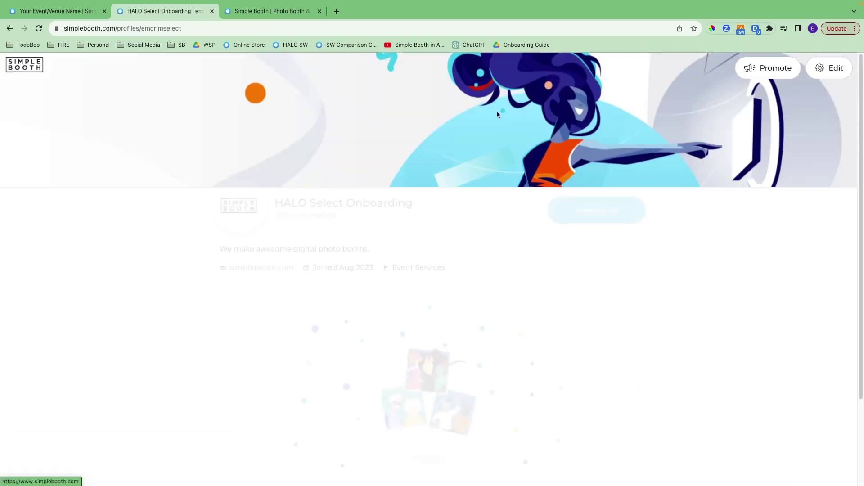
left_click(767, 74)
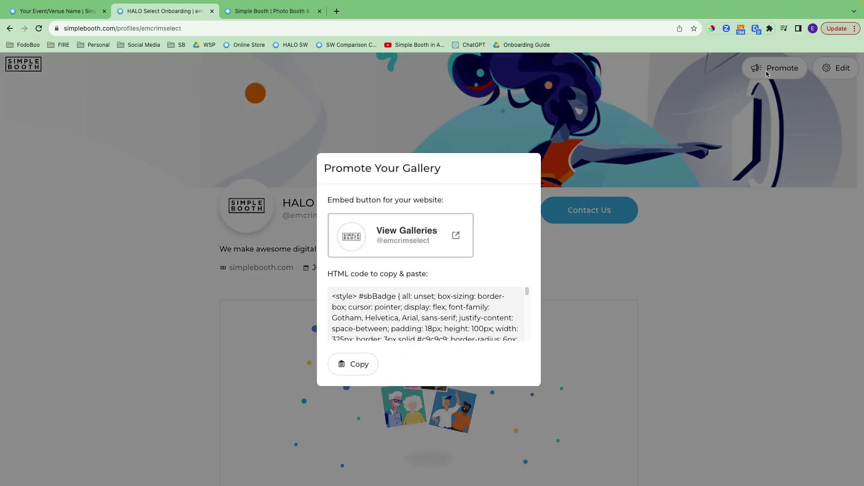
left_click(248, 151)
left_click(10, 29)
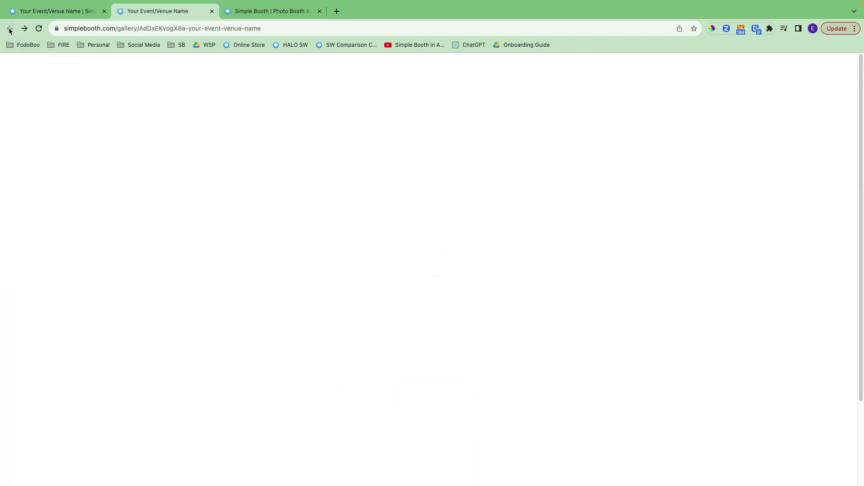
Step: Open the gallery's edit page from its public page and close the public gallery tab and the original settings tab
left_click(832, 72)
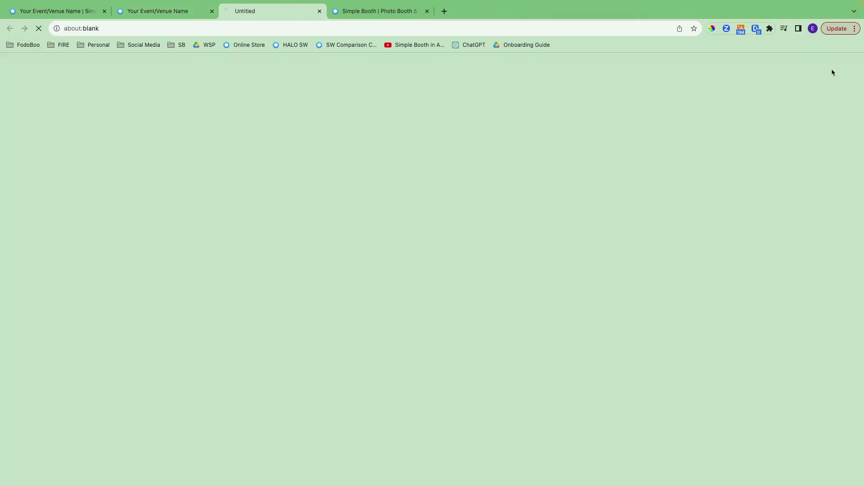
left_click(212, 11)
left_click(104, 11)
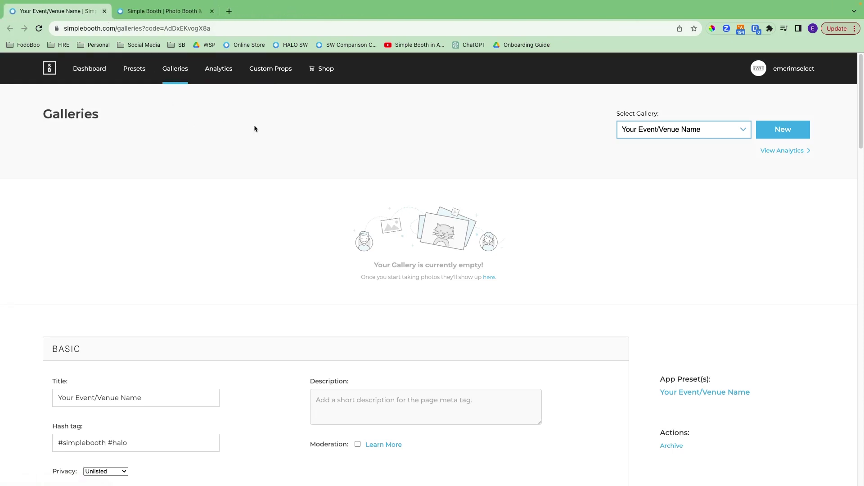
Step: Open the Analytics page and inspect the gallery and device filter options without changing them
left_click(222, 70)
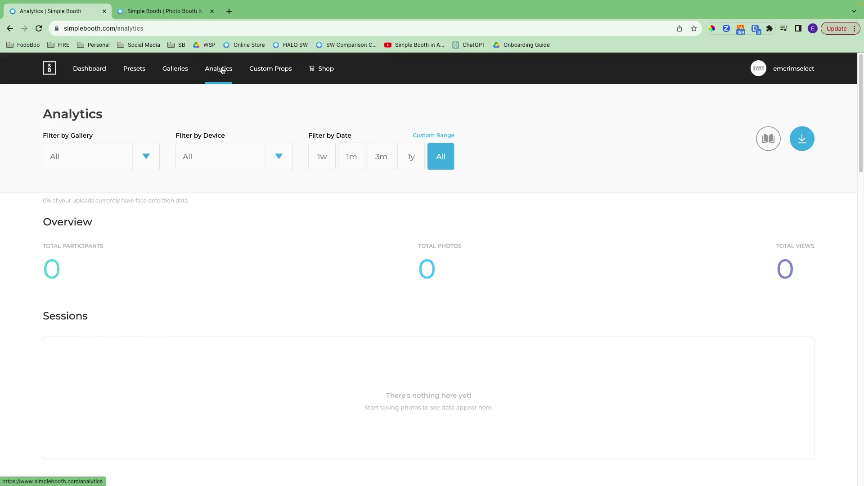
left_click(150, 161)
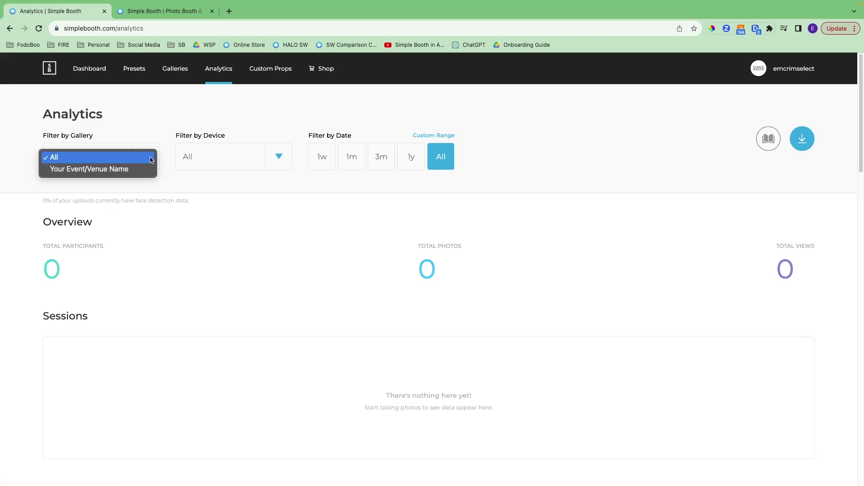
left_click(281, 155)
left_click(281, 155)
left_click(392, 110)
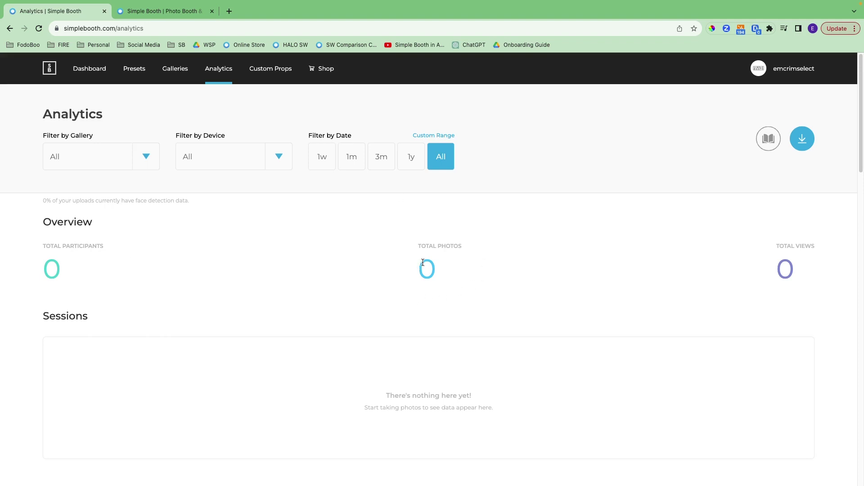
Step: Examine the analytics sections for overview, sessions, sharing, faces, data capture leads, locations and most viewed photos
scroll(600, 306, "down", 2)
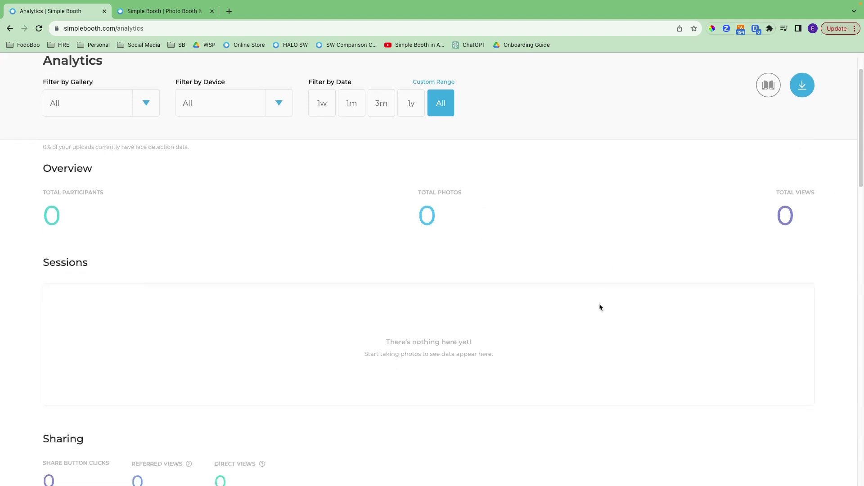
scroll(600, 307, "down", 1)
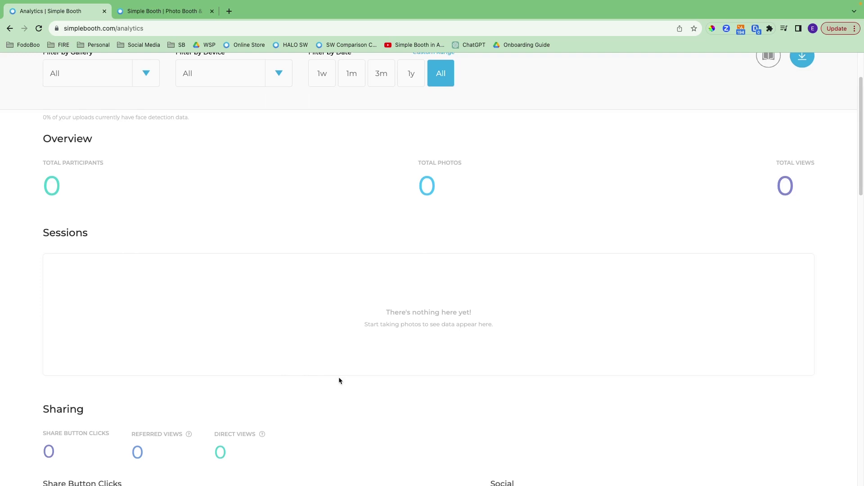
scroll(338, 378, "down", 5)
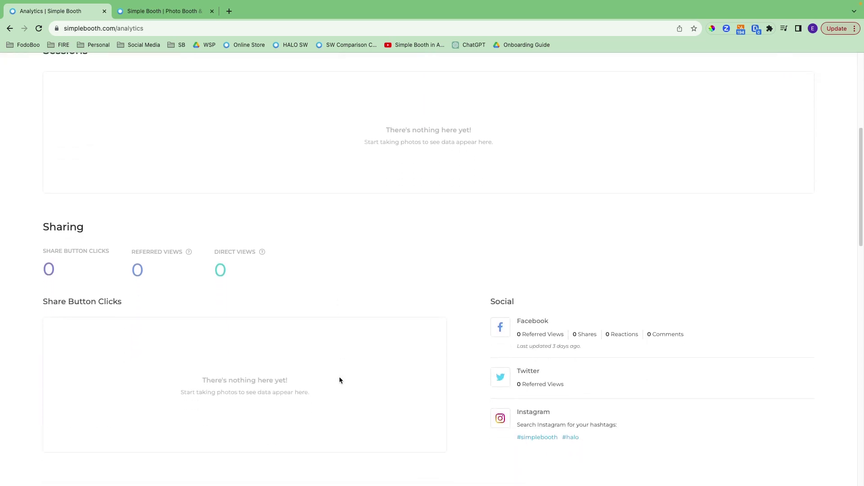
scroll(339, 380, "down", 1)
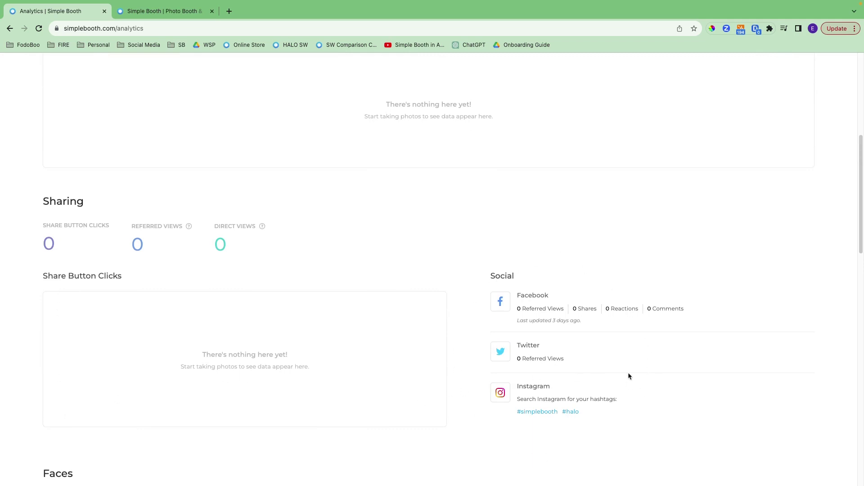
scroll(628, 376, "down", 6)
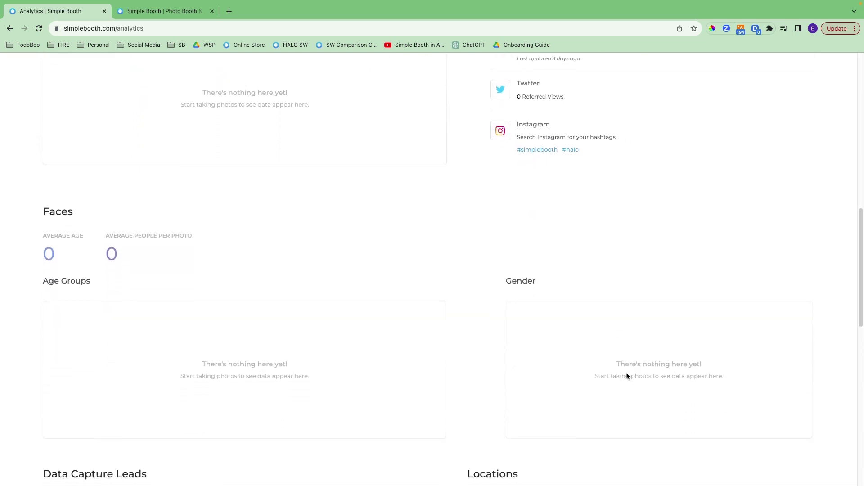
scroll(628, 376, "down", 2)
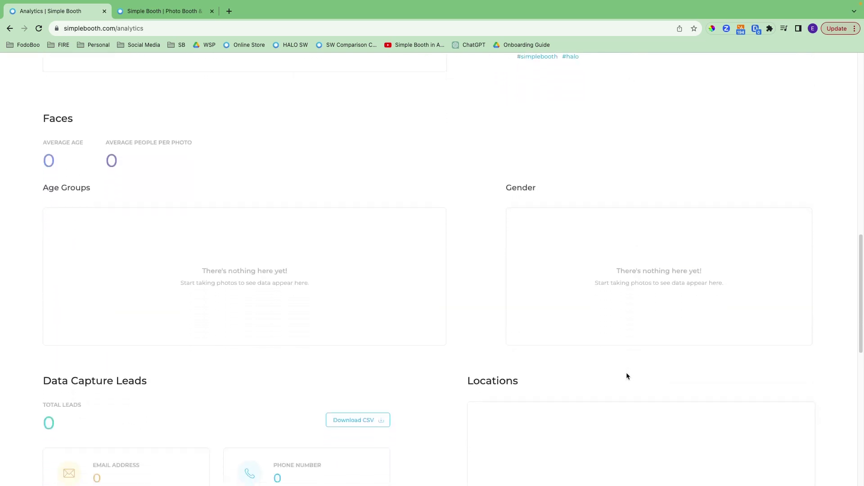
scroll(627, 376, "down", 5)
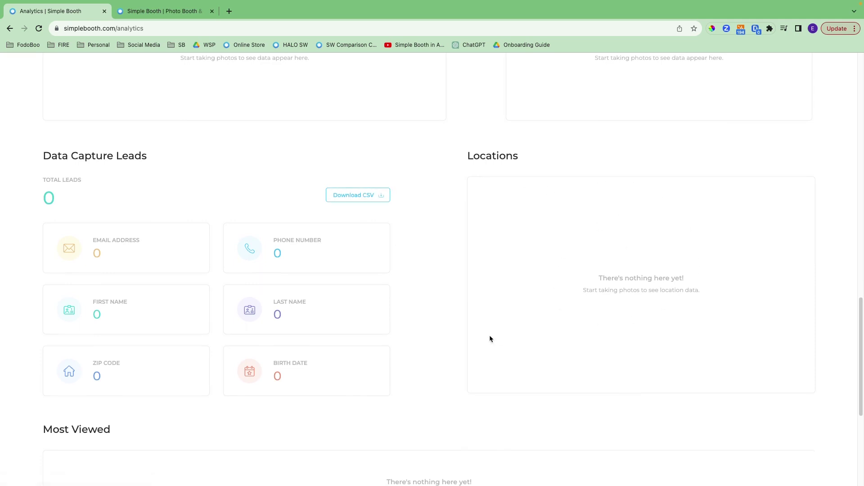
scroll(490, 336, "down", 5)
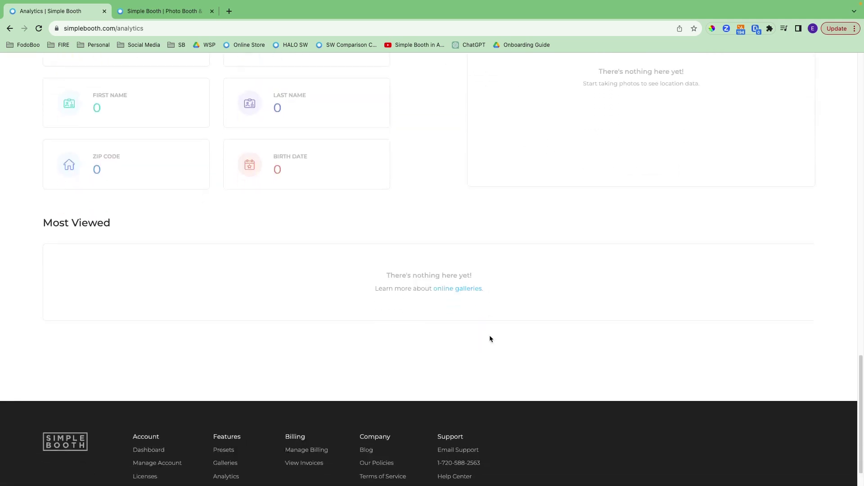
scroll(490, 339, "up", 15)
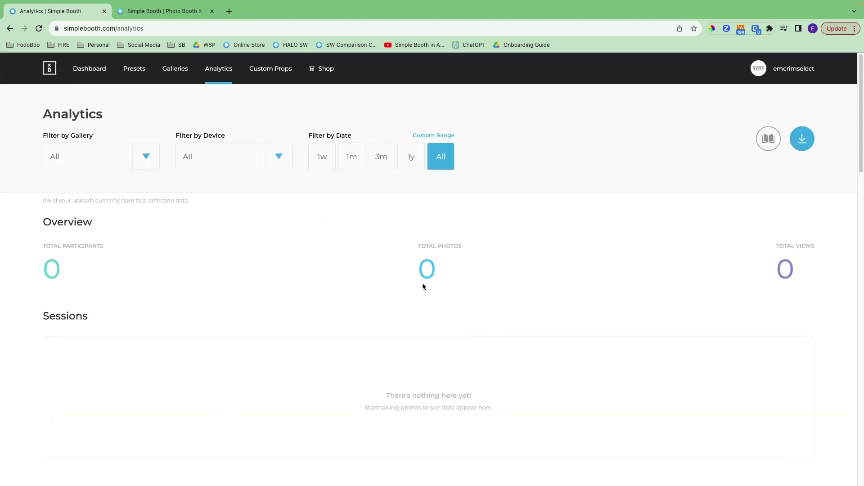
Step: Open the Custom Props page for managing props and packs
left_click(268, 69)
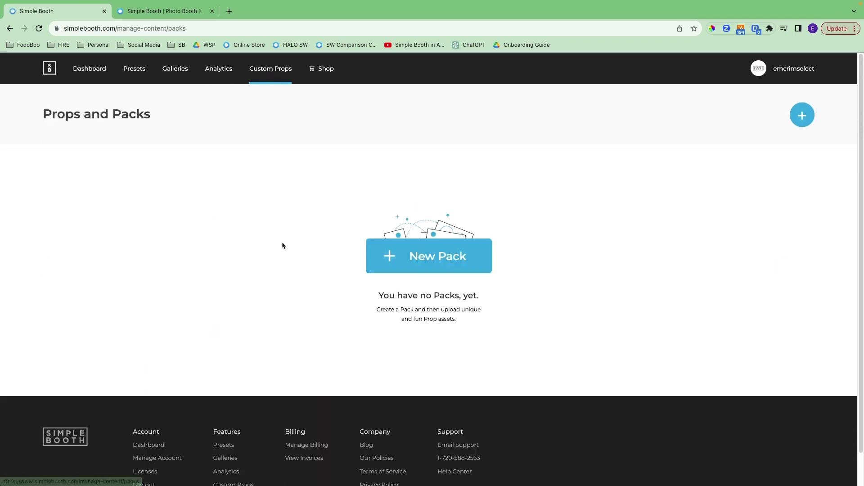
Step: Create a new prop pack named "SB Pack" and continue to its upload stage
left_click(409, 259)
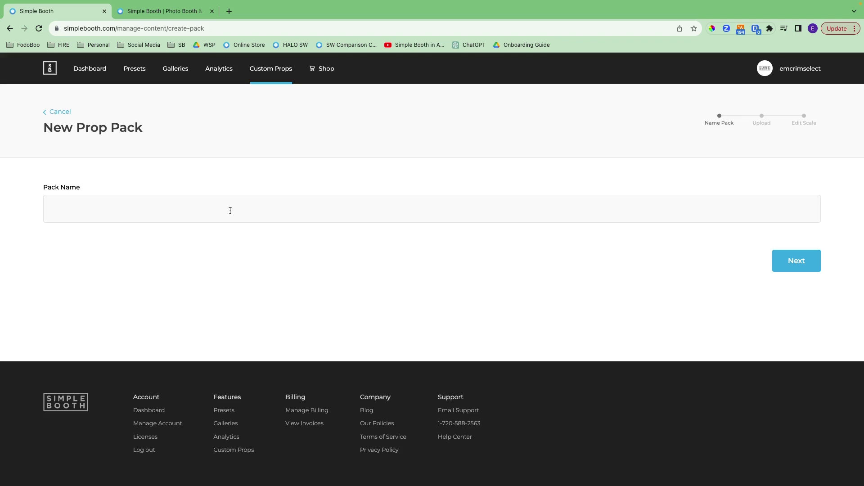
type("SB Pack")
left_click(812, 260)
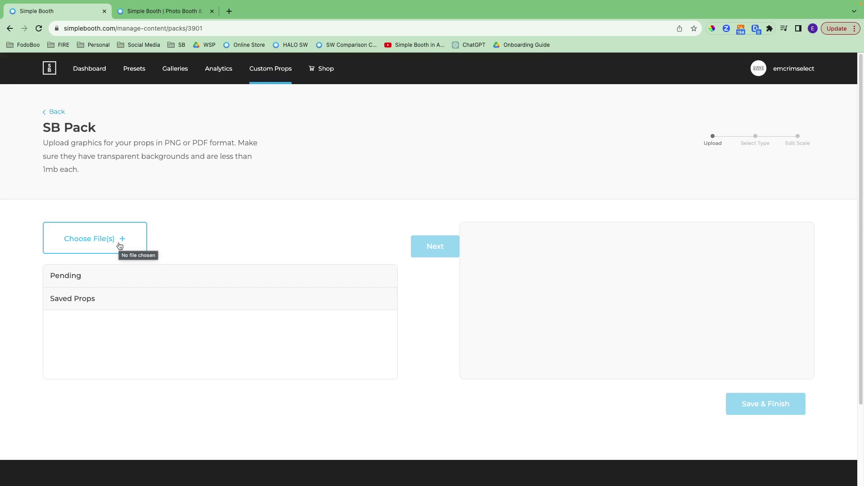
Step: Upload ad.png from the Graphics folder as a prop graphic and proceed to setting up the prop
left_click(119, 245)
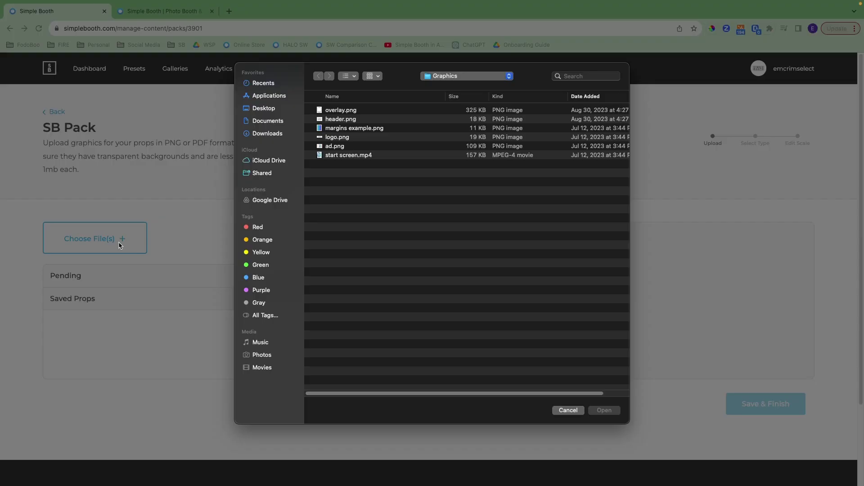
left_click(340, 149)
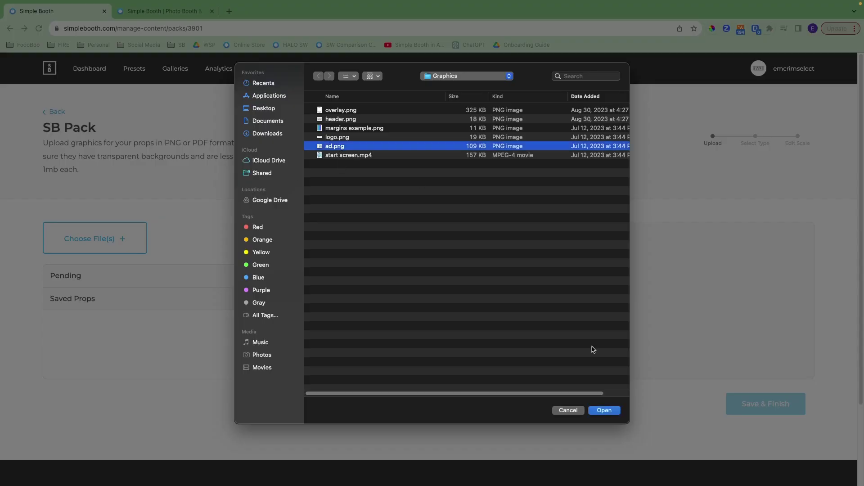
left_click(604, 411)
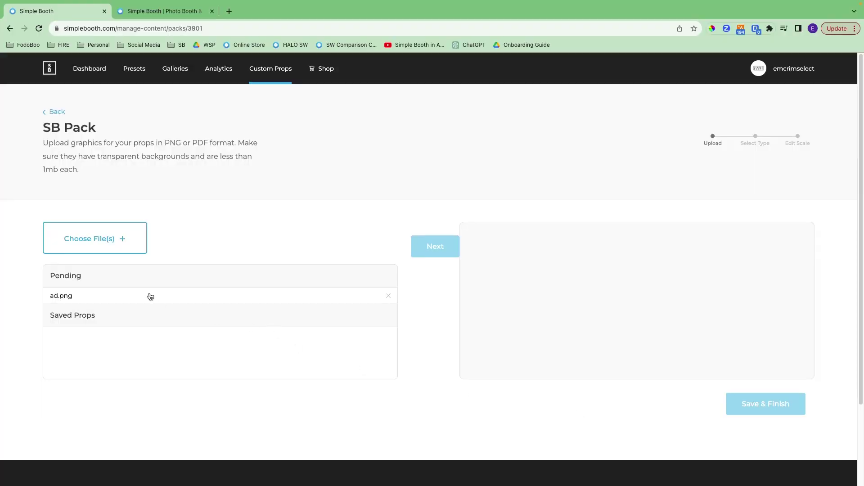
left_click(435, 247)
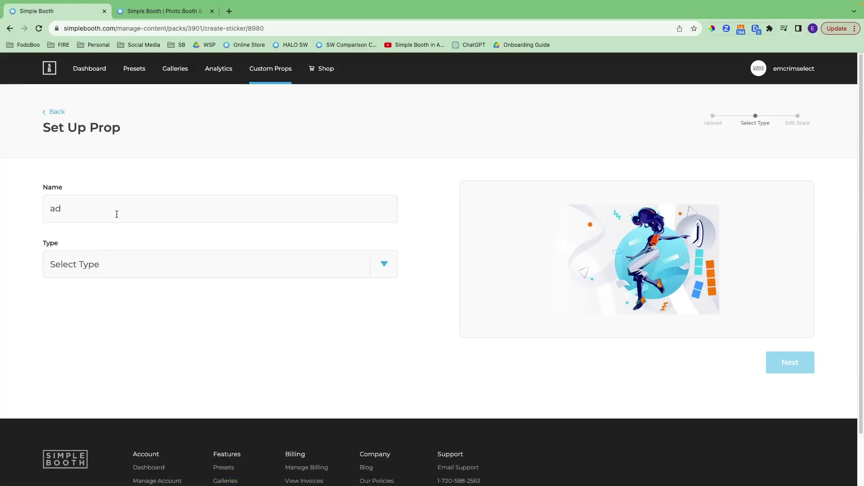
Step: Name the prop "SB Prop", set its type to Top of Head and continue to the scale stage
key("BackSpace")
key("BackSpace")
type("SB Prop")
left_click(99, 266)
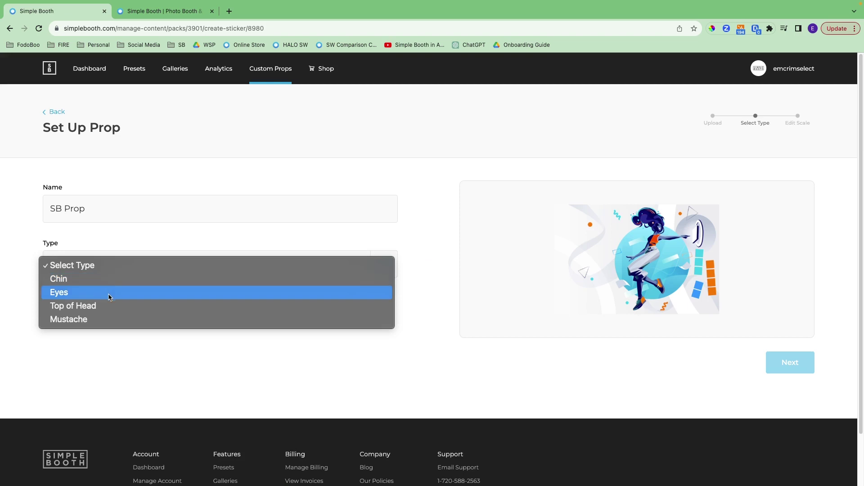
left_click(114, 310)
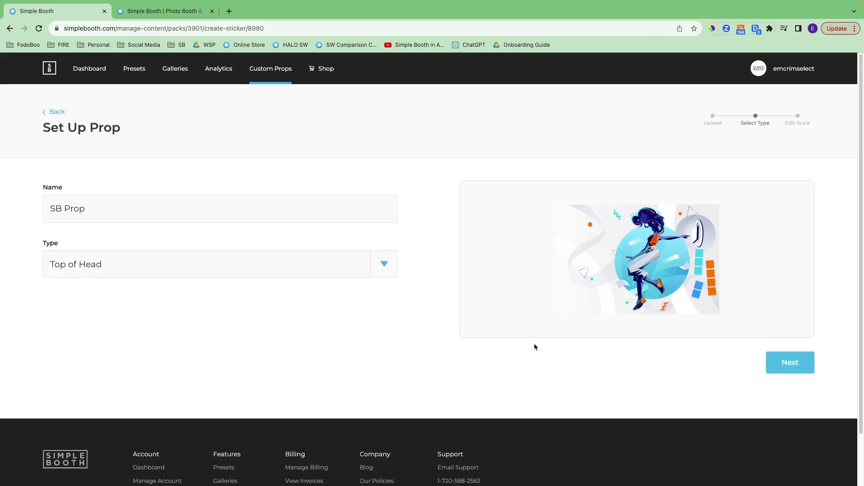
left_click(801, 363)
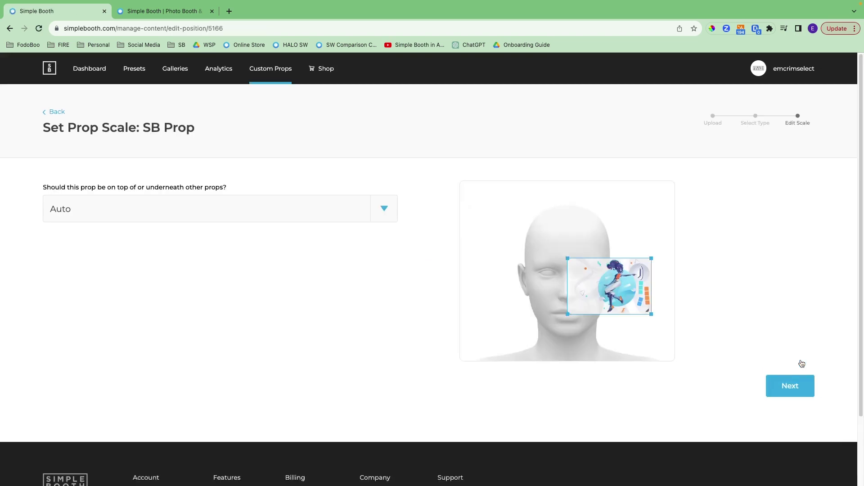
Step: Place the prop over the top of the model head at a slightly smaller size and go back to the Props and Packs list
left_click_drag(617, 284, 581, 232)
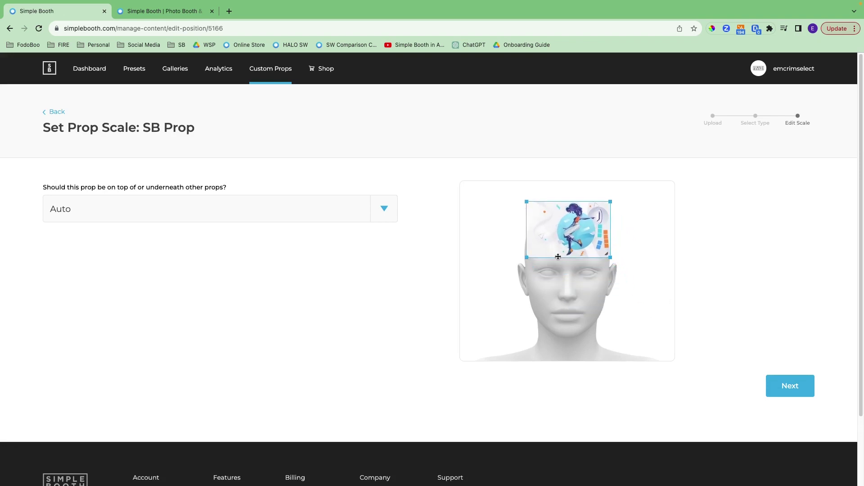
left_click_drag(530, 262, 580, 251)
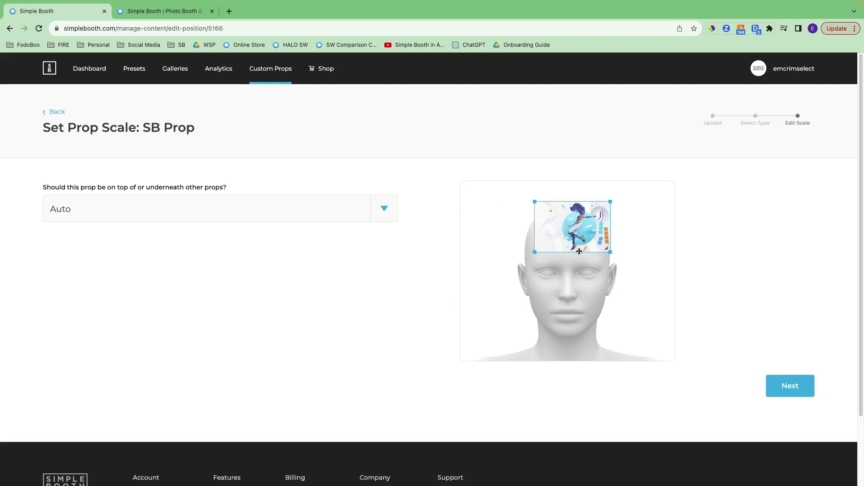
left_click(56, 112)
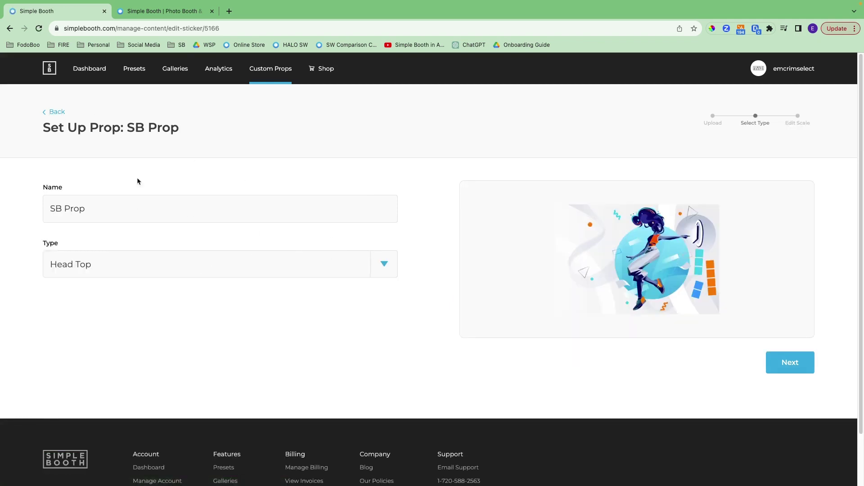
left_click(58, 114)
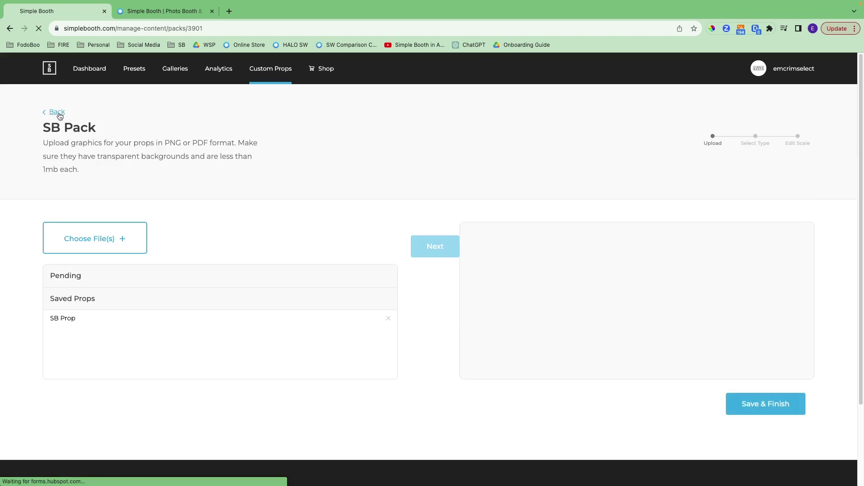
left_click(58, 114)
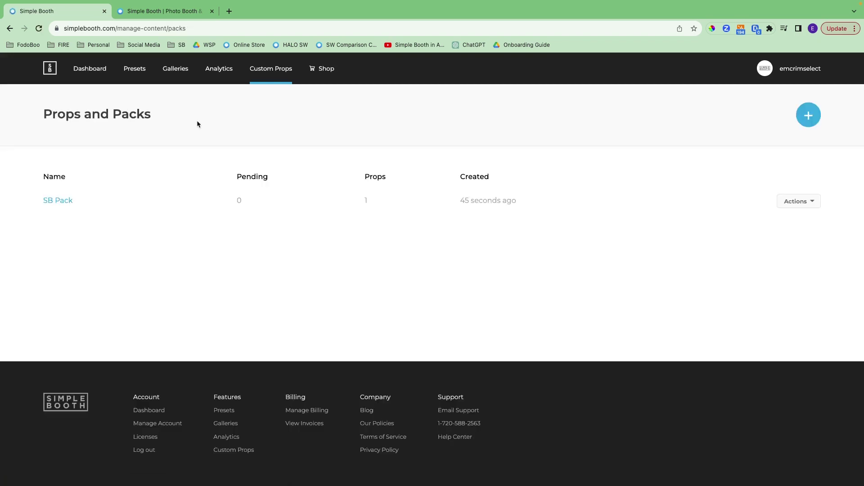
Step: Return to the Dashboard and open the Help Center from the support links
left_click(89, 69)
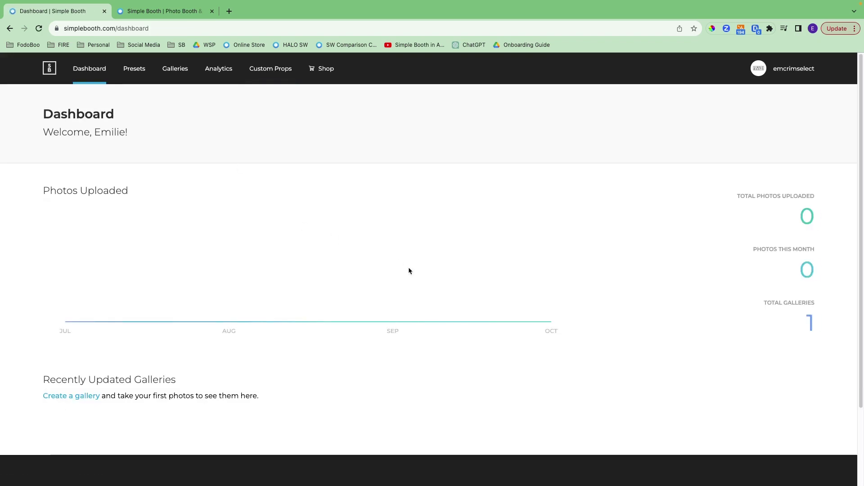
scroll(409, 270, "down", 2)
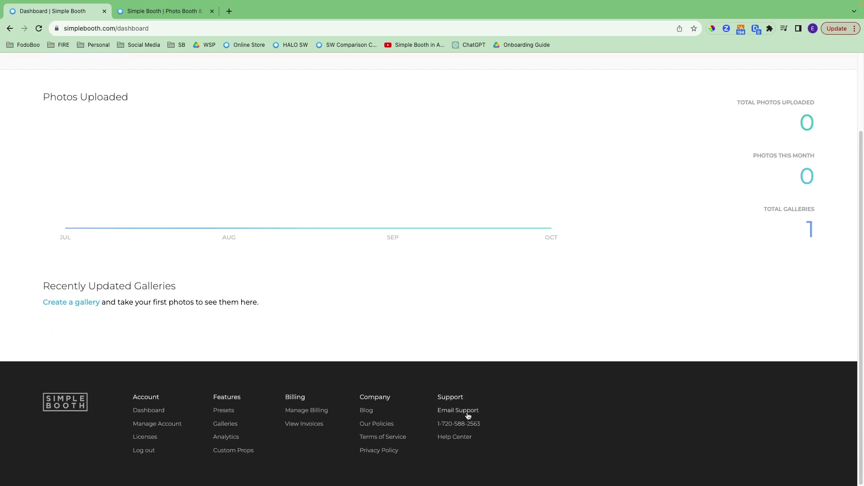
left_click(461, 440)
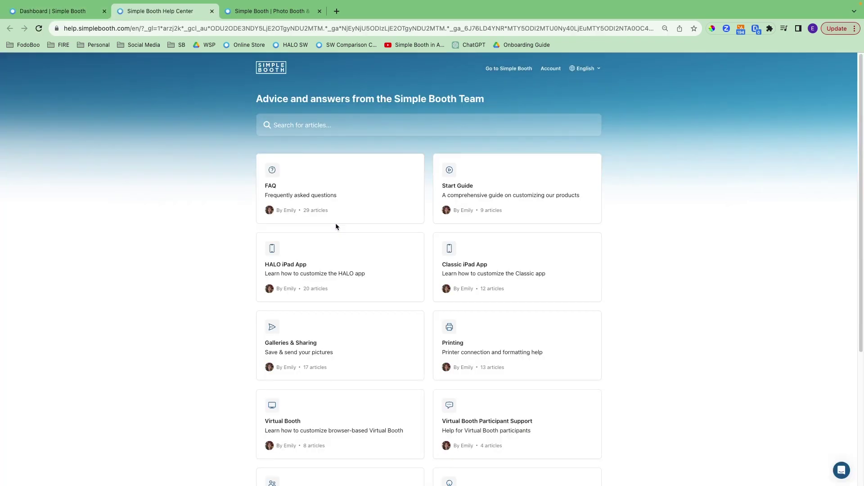
Step: Search the Help Center for "live feed", look through the listed articles and close the Help Center to return to the Dashboard
left_click(323, 124)
type("live feed")
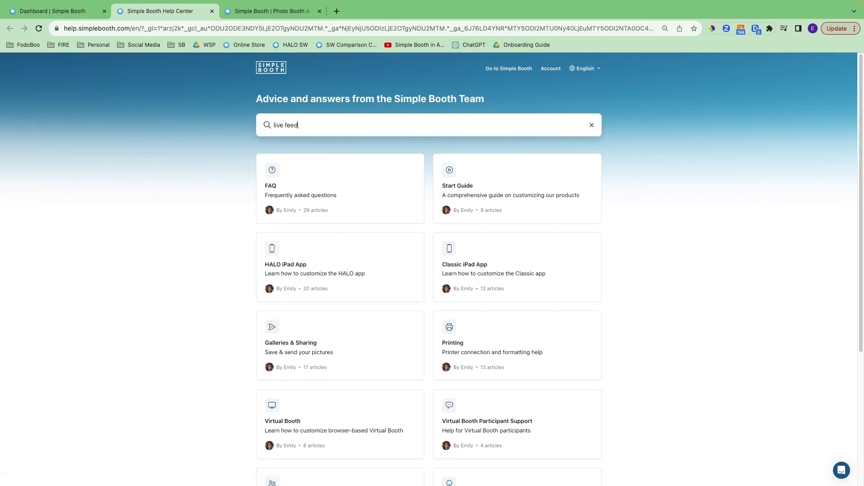
key("Return")
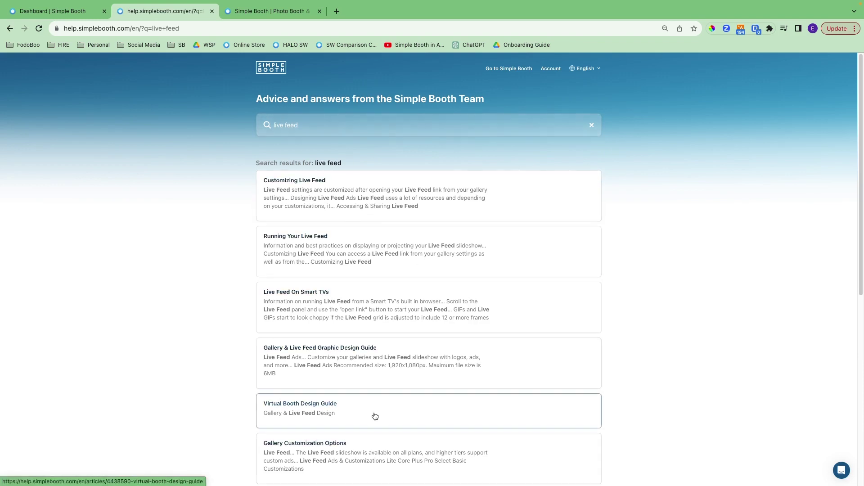
scroll(417, 282, "down", 3)
scroll(418, 282, "down", 5)
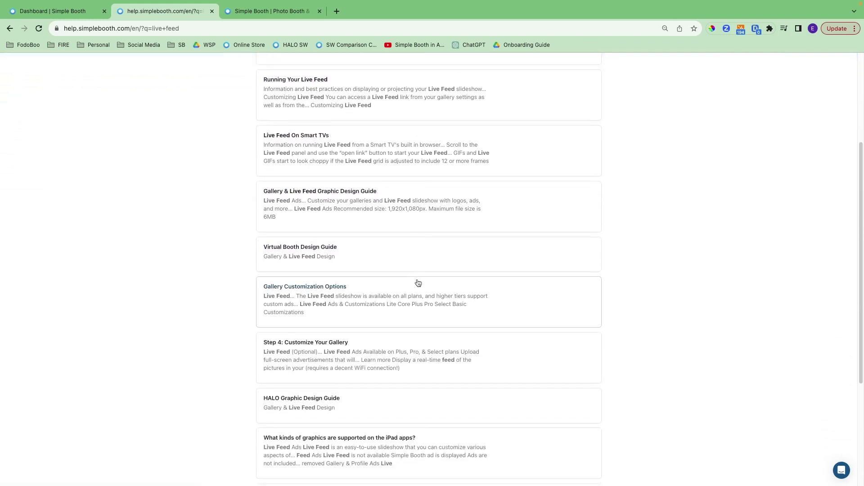
scroll(418, 282, "up", 4)
scroll(418, 283, "up", 5)
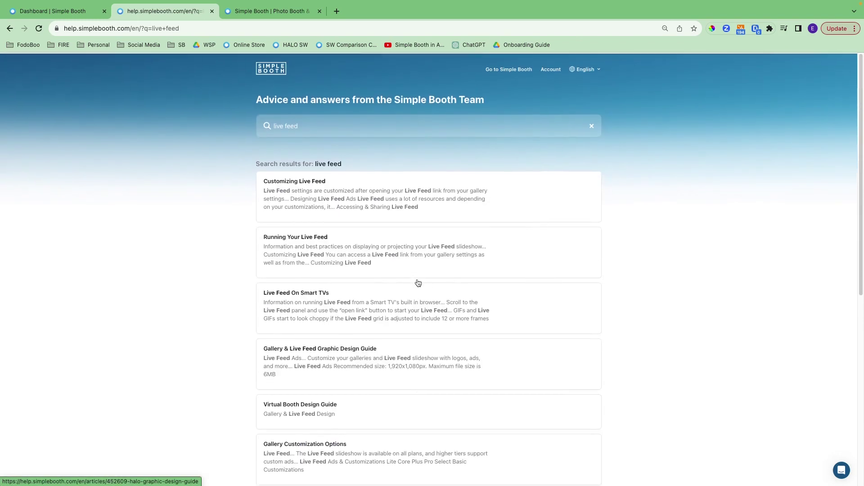
left_click(212, 10)
scroll(224, 242, "up", 3)
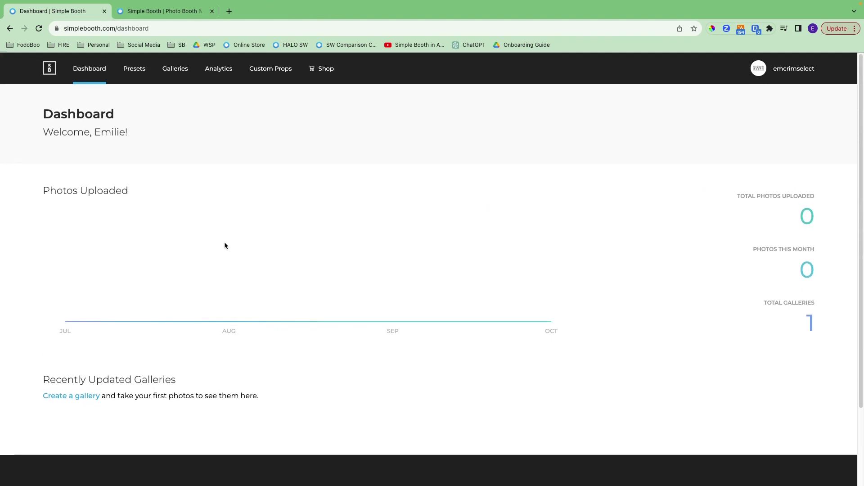